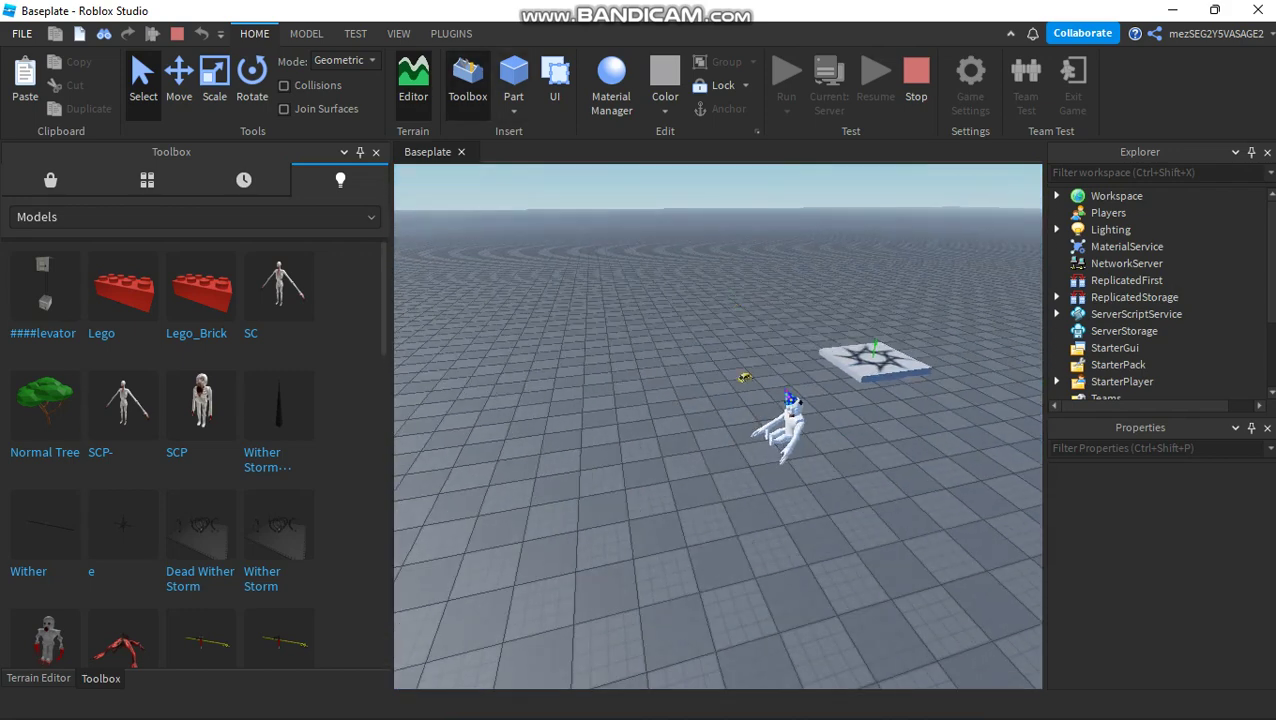
- Insert an R6 rig dummy onto the baseplate with Rig Builder
{"action": "left_click", "coordinate": [451, 33]}
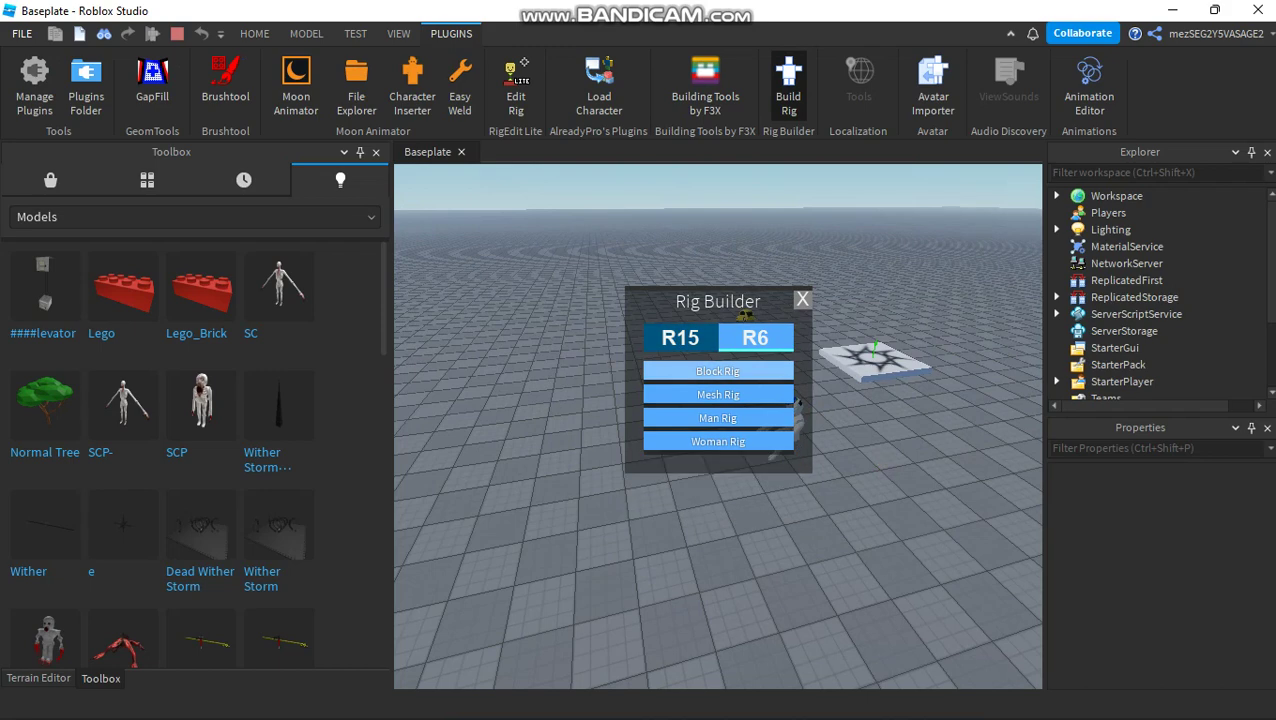
{"action": "right_click_drag", "start_coordinate": [718, 426], "coordinate": [910, 415]}
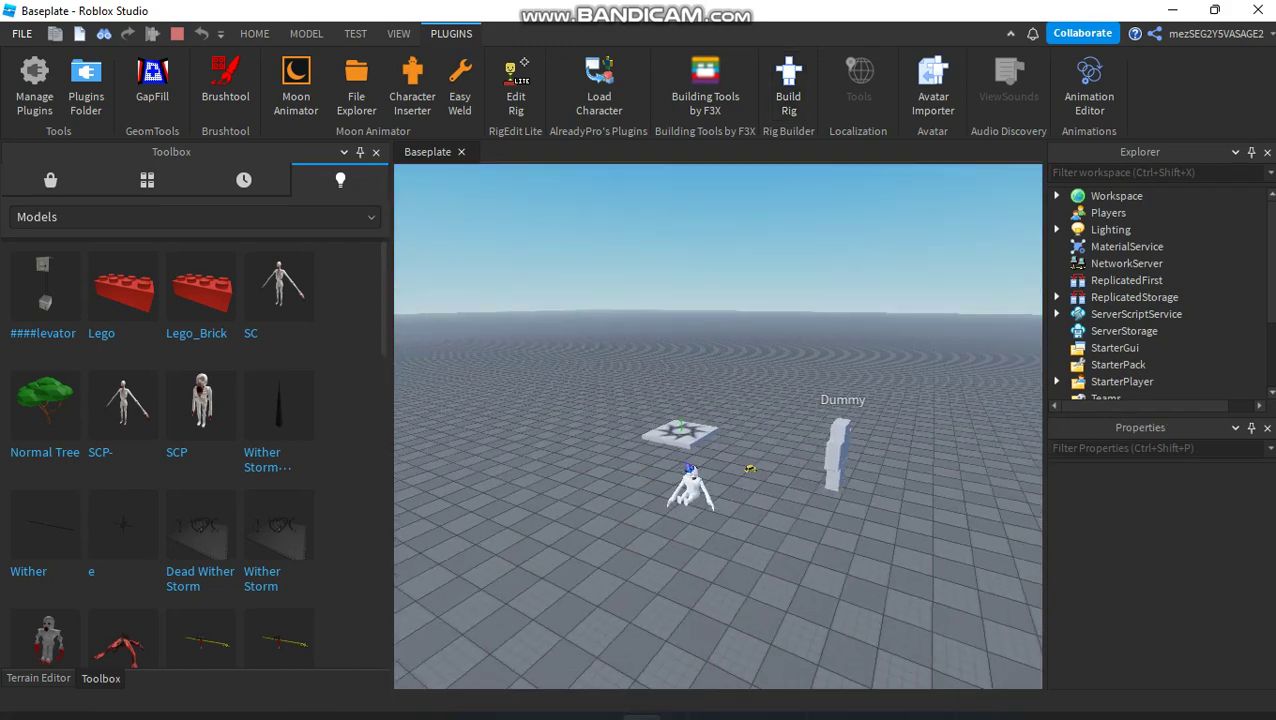
{"action": "mouse_move", "coordinate": [807, 700]}
{"action": "left_click", "coordinate": [808, 600]}
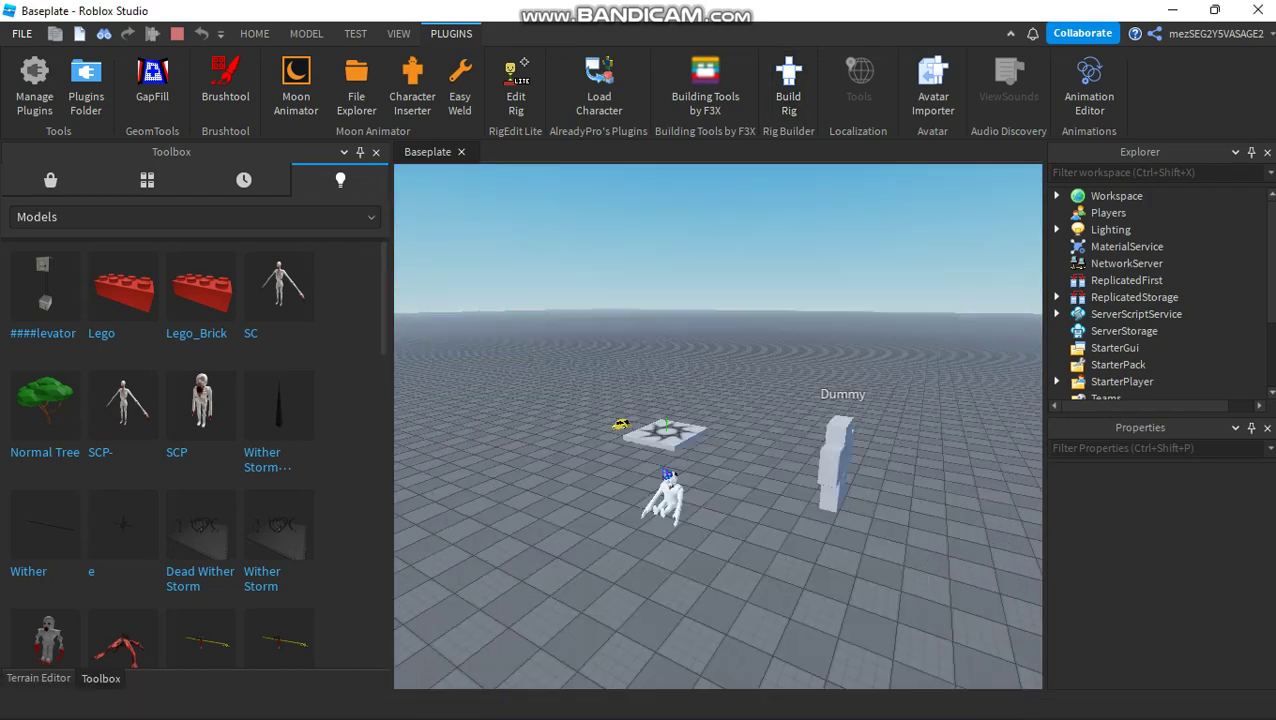
- Move the Dummy across the baseplate, away from the less scary SCP, to about 31.7, 3, 28.4
{"action": "right_click_drag", "start_coordinate": [627, 433], "coordinate": [691, 422]}
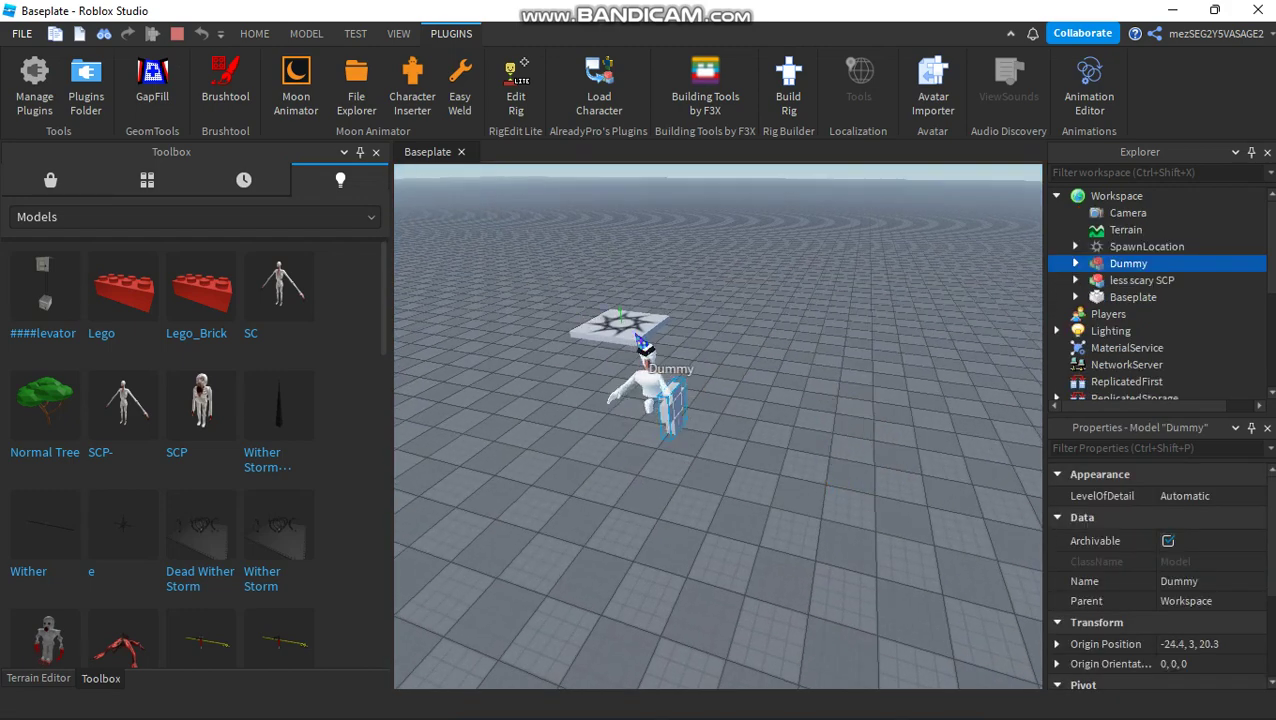
{"action": "left_click_drag", "start_coordinate": [671, 410], "coordinate": [800, 287]}
{"action": "mouse_move", "coordinate": [800, 287]}
{"action": "right_mouse_down"}
{"action": "mouse_move", "coordinate": [830, 270]}
{"action": "mouse_move", "coordinate": [818, 274]}
{"action": "right_mouse_up"}
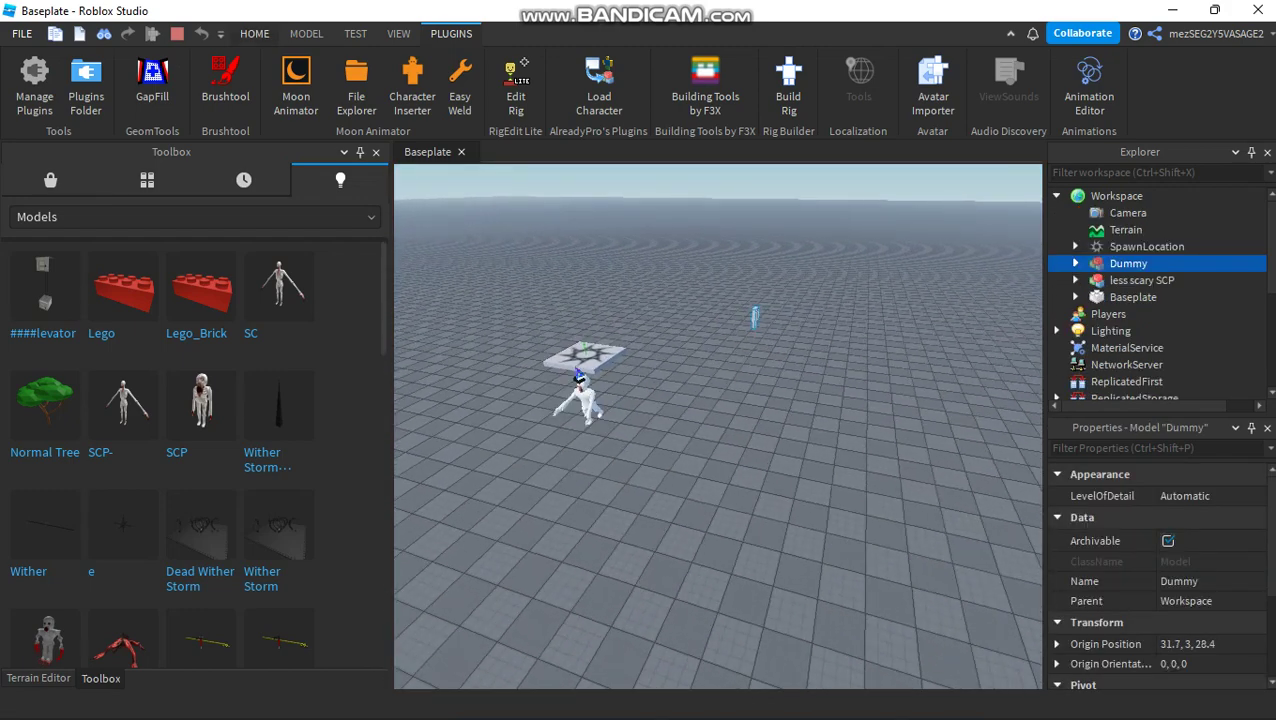
- Raise the Dummy high above the baseplate with the Move tool and deselect it
{"action": "left_click", "coordinate": [254, 34]}
{"action": "left_click", "coordinate": [179, 84]}
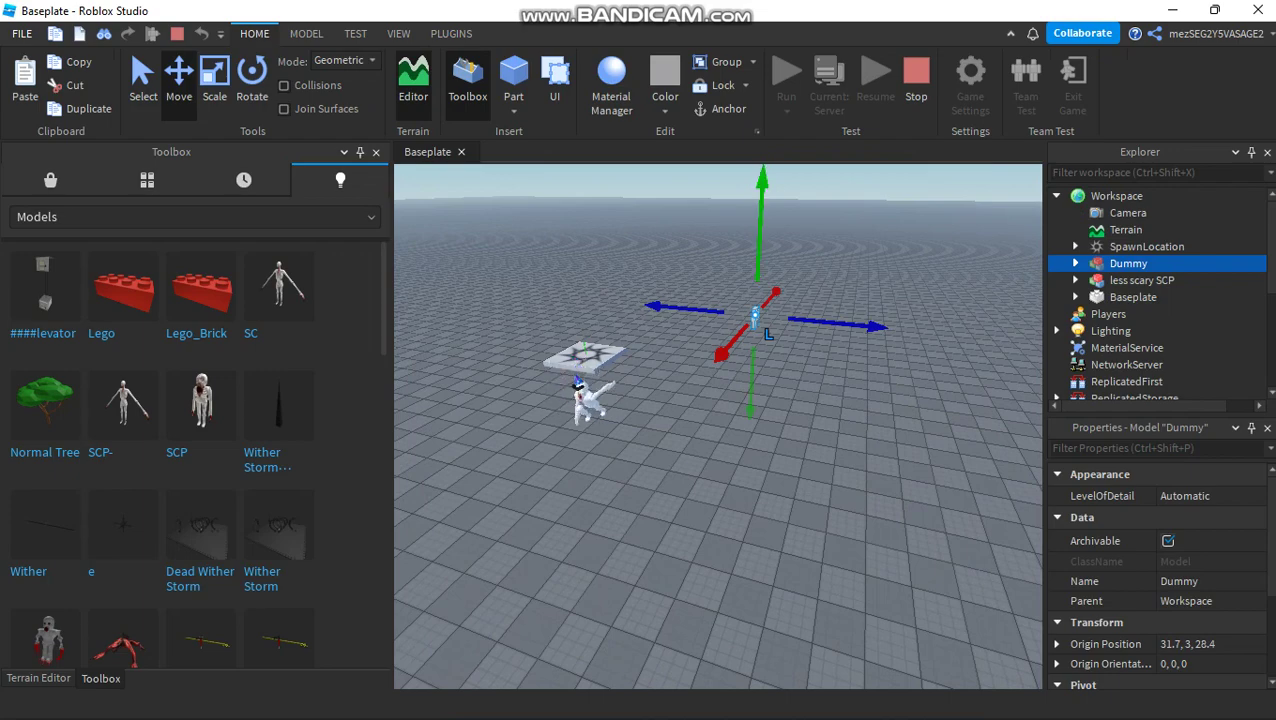
{"action": "left_click_drag", "start_coordinate": [751, 385], "coordinate": [759, 240]}
{"action": "left_click", "coordinate": [630, 428]}
- Examine how the less scary SCP behaves while the Dummy is out of reach above the baseplate
{"action": "scroll", "coordinate": [630, 428], "scroll_direction": "up", "scroll_amount": 10}
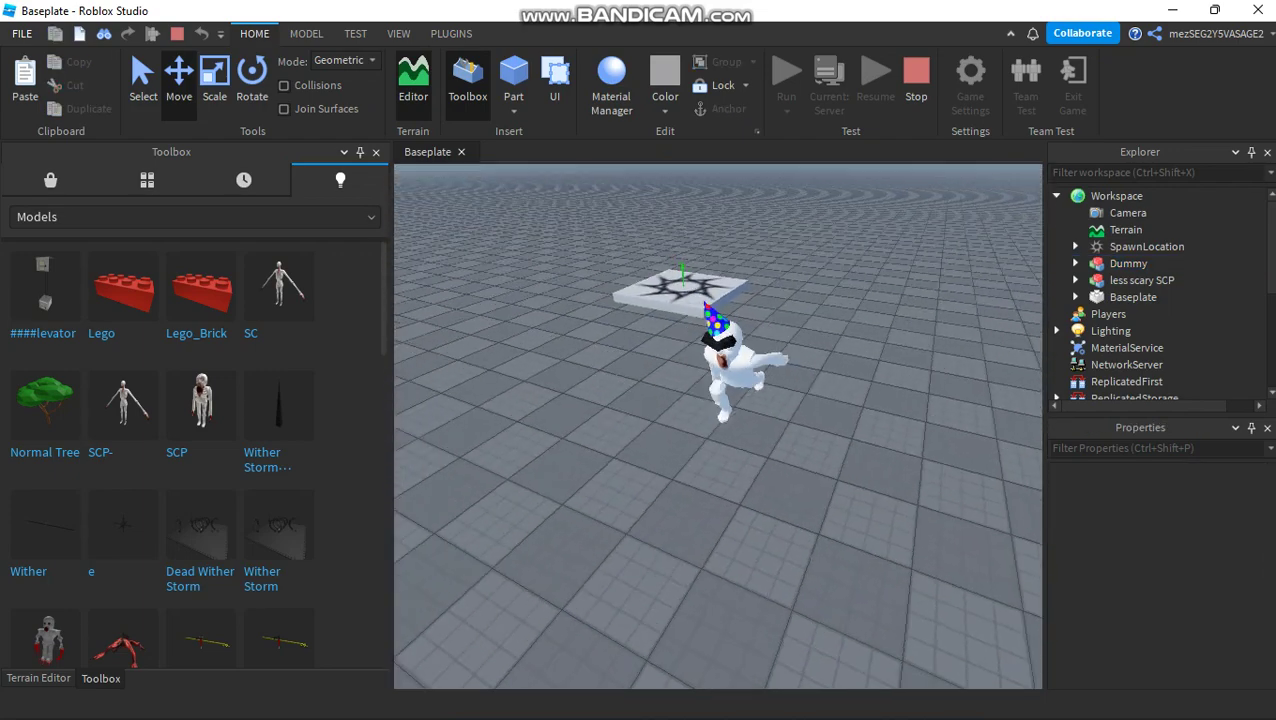
{"action": "right_click_drag", "start_coordinate": [718, 430], "coordinate": [838, 371]}
{"action": "key", "text": "s"}
{"action": "key", "text": "w"}
{"action": "key", "text": "s"}
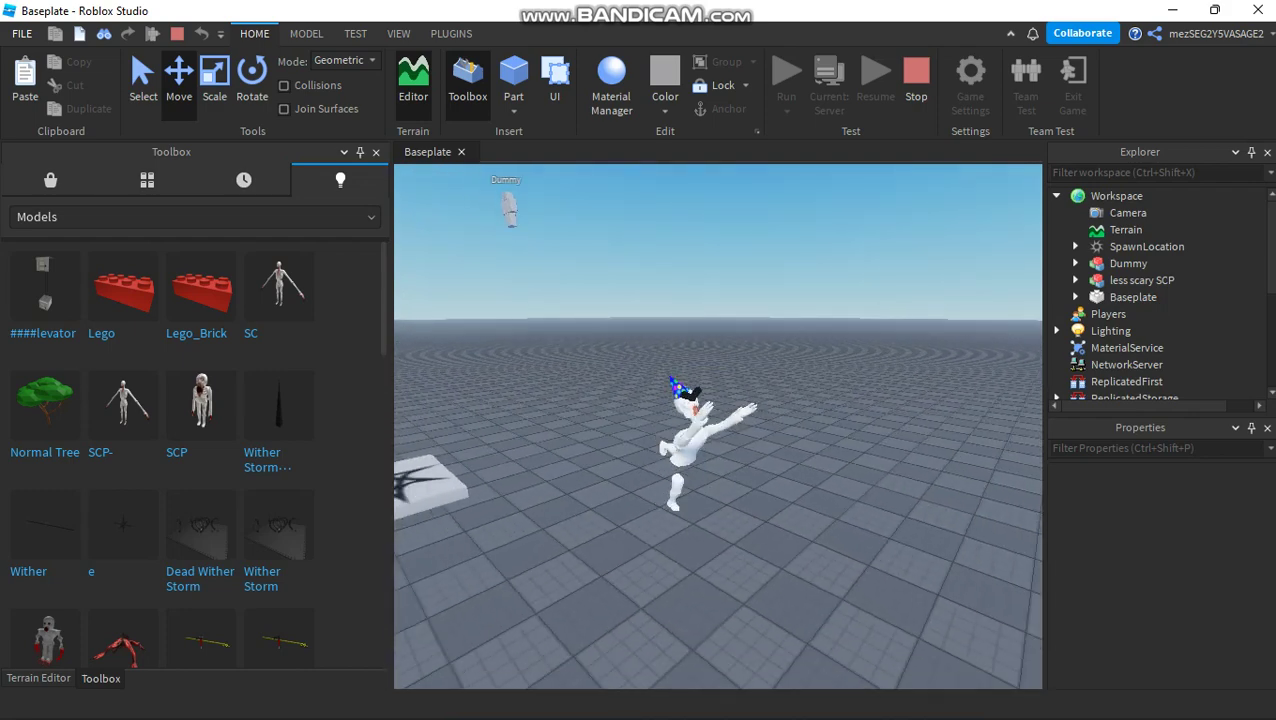
{"action": "key", "text": "s"}
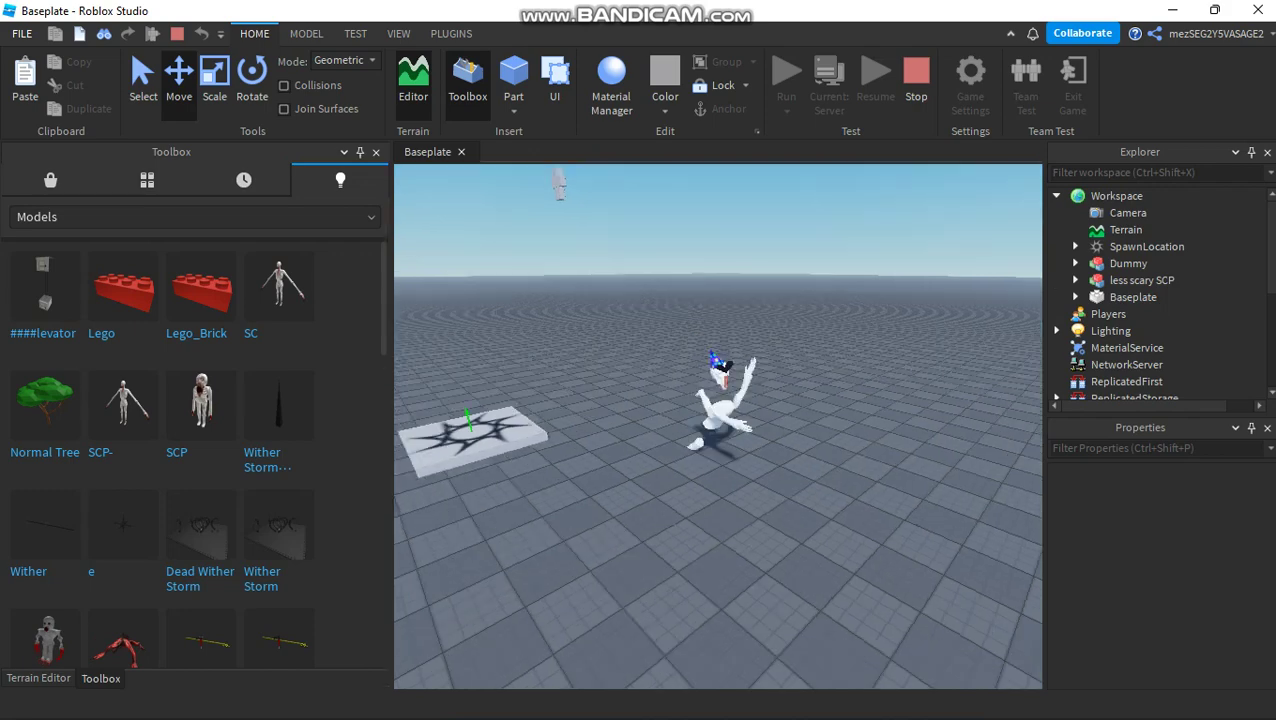
{"action": "key", "text": "w"}
{"action": "right_click", "coordinate": [764, 355]}
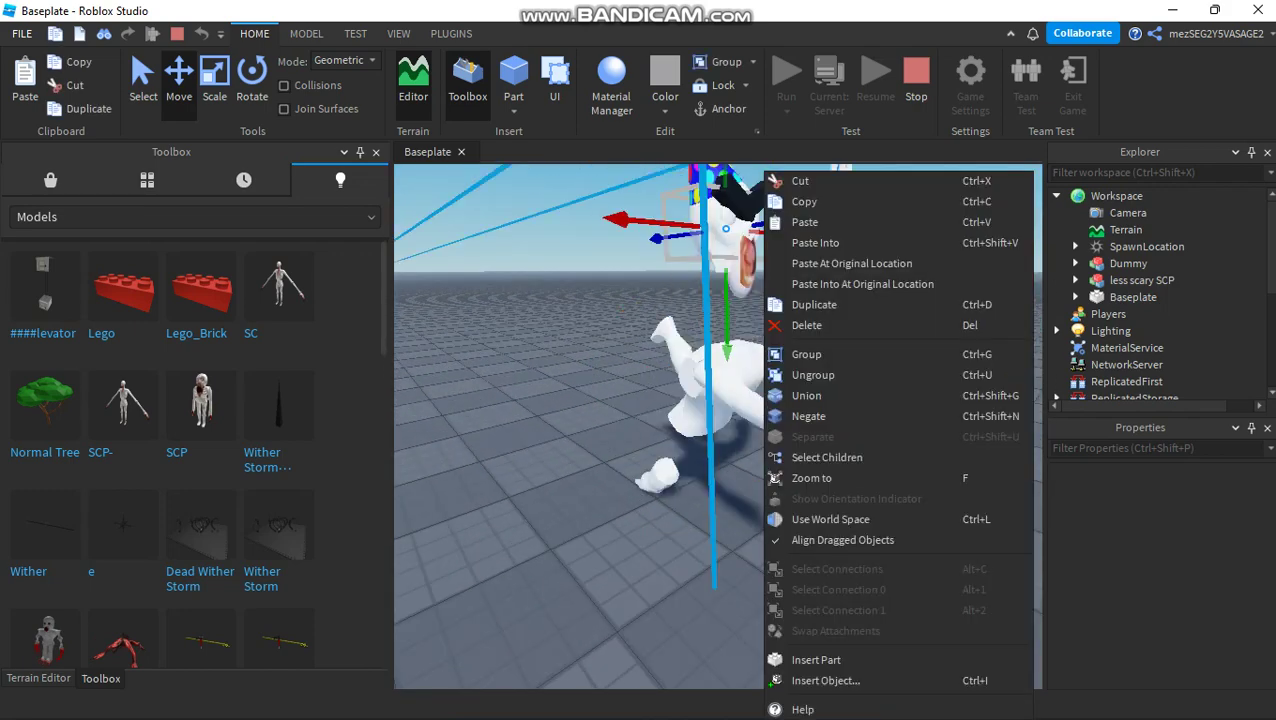
{"action": "left_click", "coordinate": [640, 350]}
{"action": "scroll", "coordinate": [718, 400], "scroll_direction": "down", "scroll_amount": 5}
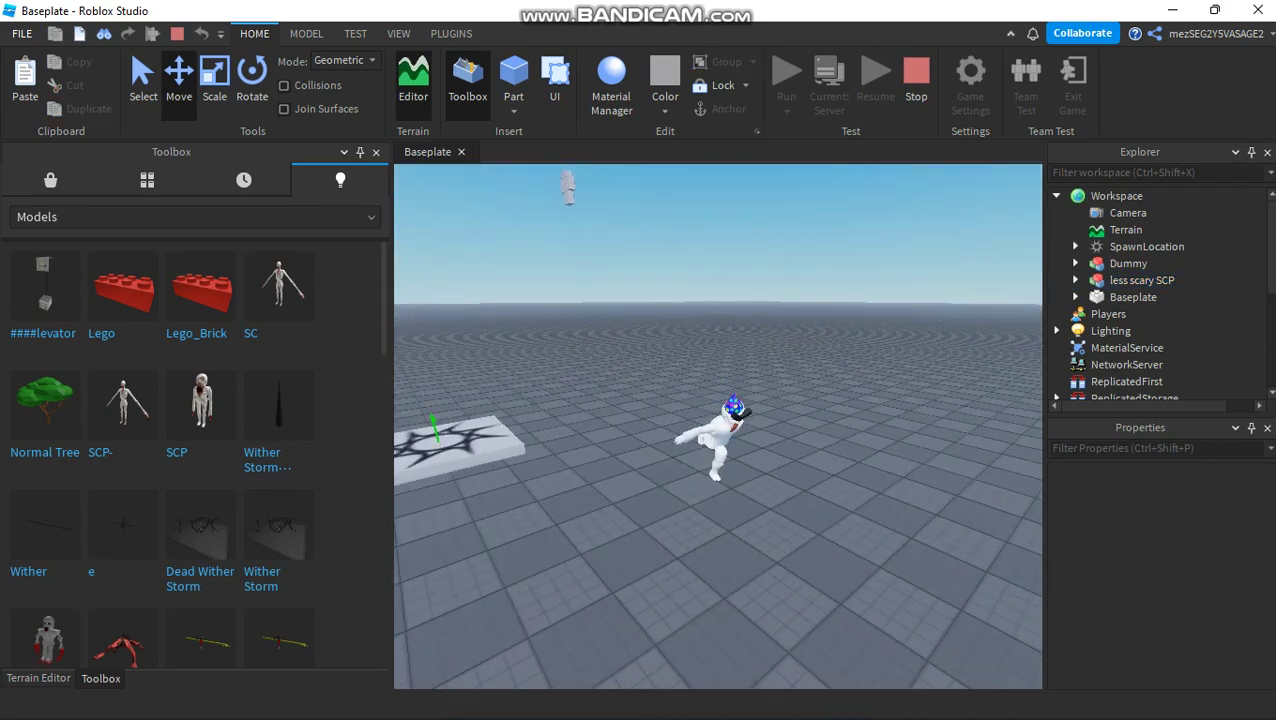
{"action": "mouse_move", "coordinate": [718, 400]}
{"action": "right_mouse_down"}
{"action": "mouse_move", "coordinate": [760, 424]}
{"action": "mouse_move", "coordinate": [718, 392]}
{"action": "mouse_move", "coordinate": [741, 409]}
{"action": "right_mouse_up"}
{"action": "left_click", "coordinate": [762, 421]}
{"action": "left_click", "coordinate": [515, 475]}
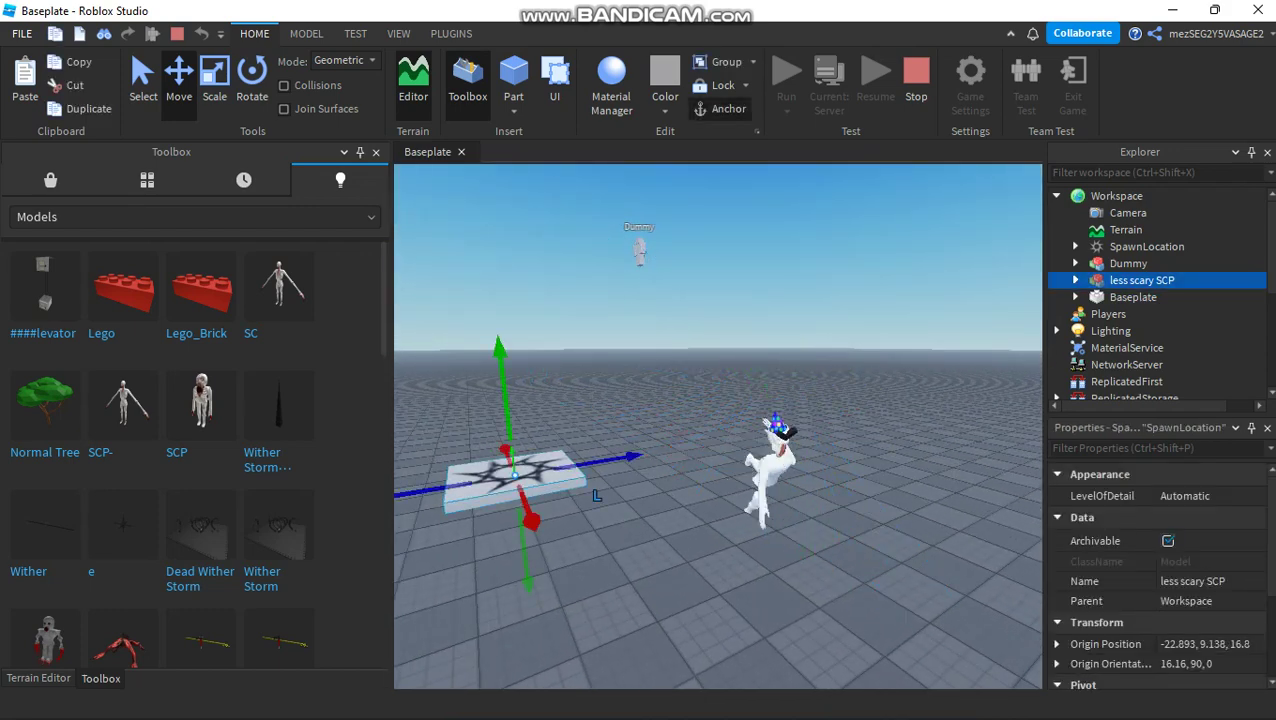
{"action": "left_click", "coordinate": [667, 543]}
- Follow the less scary SCP around the spawn area and observe its running animation from several angles
{"action": "right_click_drag", "start_coordinate": [667, 543], "coordinate": [690, 470]}
{"action": "right_click_drag", "start_coordinate": [667, 543], "coordinate": [703, 550]}
{"action": "key", "text": "w"}
{"action": "key", "text": "s"}
{"action": "key", "text": "a"}
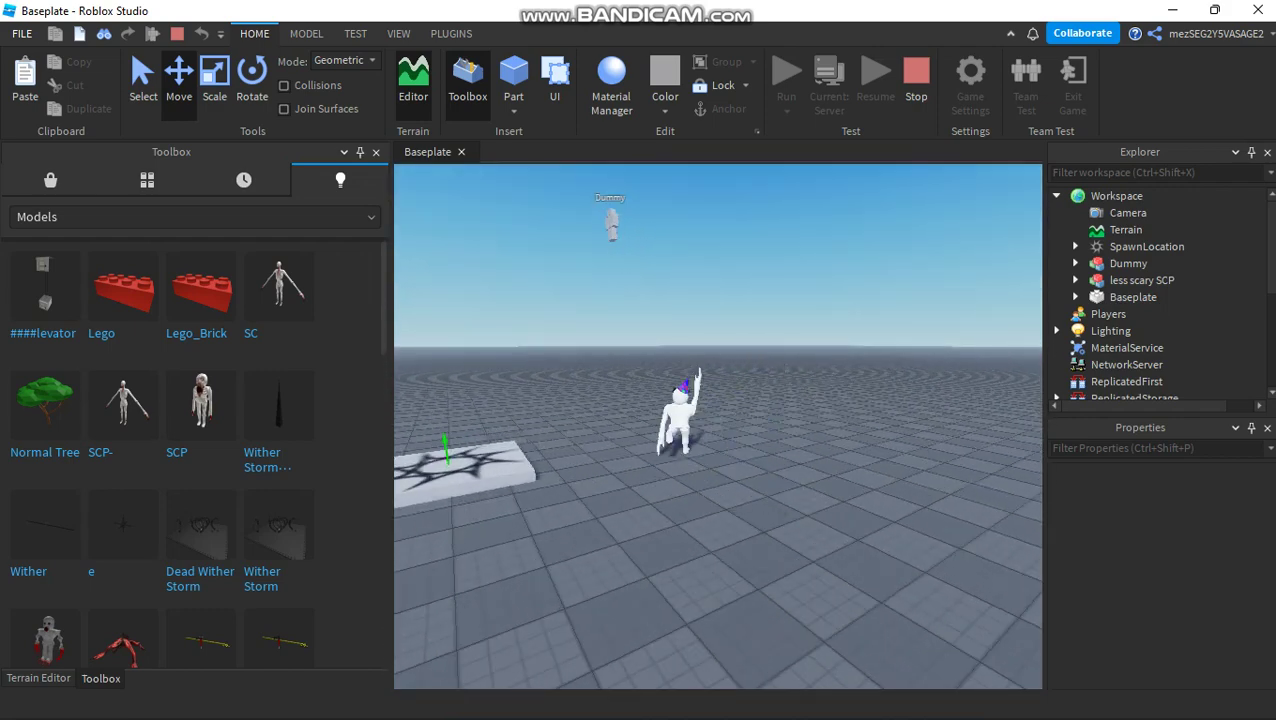
{"action": "key", "text": "s"}
{"action": "key", "text": "a"}
{"action": "mouse_move", "coordinate": [667, 543]}
{"action": "right_mouse_down"}
{"action": "mouse_move", "coordinate": [653, 603]}
{"action": "mouse_move", "coordinate": [668, 543]}
{"action": "mouse_move", "coordinate": [650, 538]}
{"action": "mouse_move", "coordinate": [671, 568]}
{"action": "mouse_move", "coordinate": [678, 513]}
{"action": "mouse_move", "coordinate": [672, 640]}
{"action": "mouse_move", "coordinate": [664, 534]}
{"action": "right_mouse_up"}
{"action": "key", "text": "s"}
{"action": "key", "text": "w"}
{"action": "key", "text": "w"}
{"action": "key", "text": "s"}
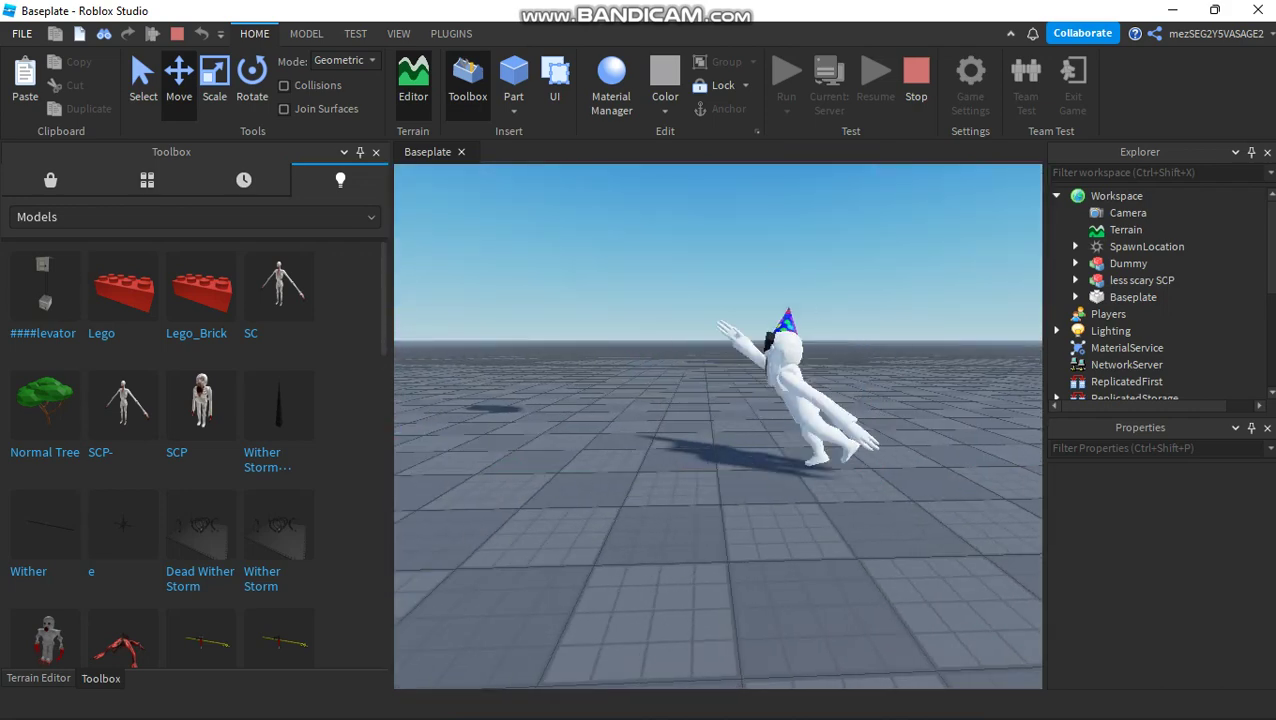
{"action": "key", "text": "s"}
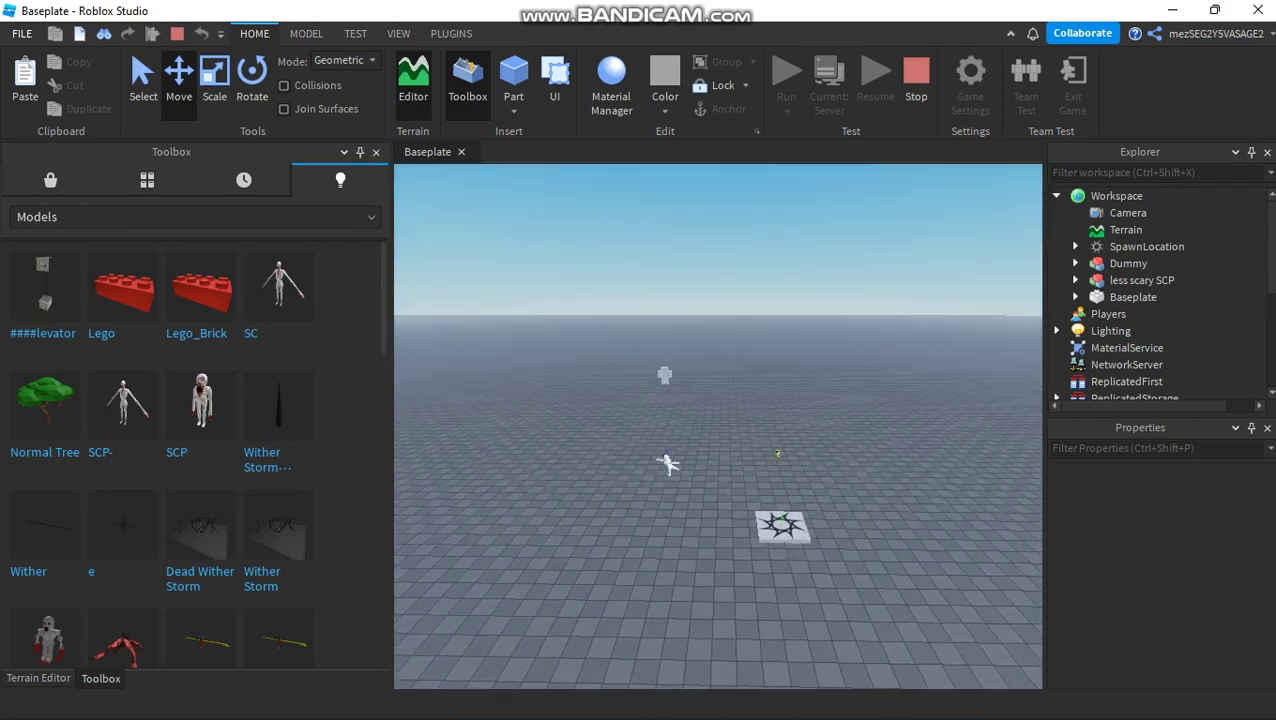
- Move the Dummy far across the baseplate, away from the spawn location, and set it down on the ground
{"action": "left_click_drag", "start_coordinate": [576, 365], "coordinate": [578, 364]}
{"action": "right_click_drag", "start_coordinate": [576, 365], "coordinate": [578, 364]}
{"action": "left_click_drag", "start_coordinate": [578, 364], "coordinate": [572, 350]}
{"action": "right_click_drag", "start_coordinate": [578, 364], "coordinate": [572, 350]}
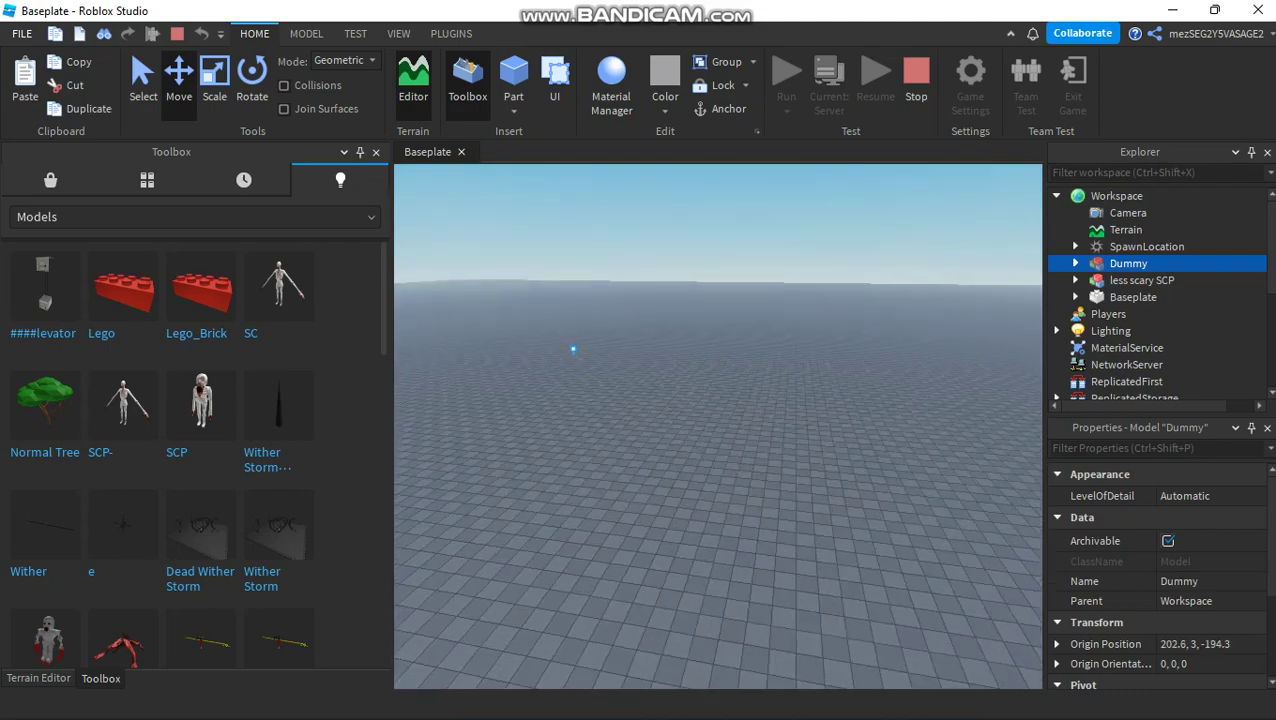
{"action": "left_click_drag", "start_coordinate": [572, 350], "coordinate": [533, 347]}
{"action": "left_click", "coordinate": [533, 347]}
- Delete the Dummy model from the workspace
{"action": "key", "text": "s"}
{"action": "key", "text": "w"}
{"action": "right_click_drag", "start_coordinate": [533, 347], "coordinate": [515, 300]}
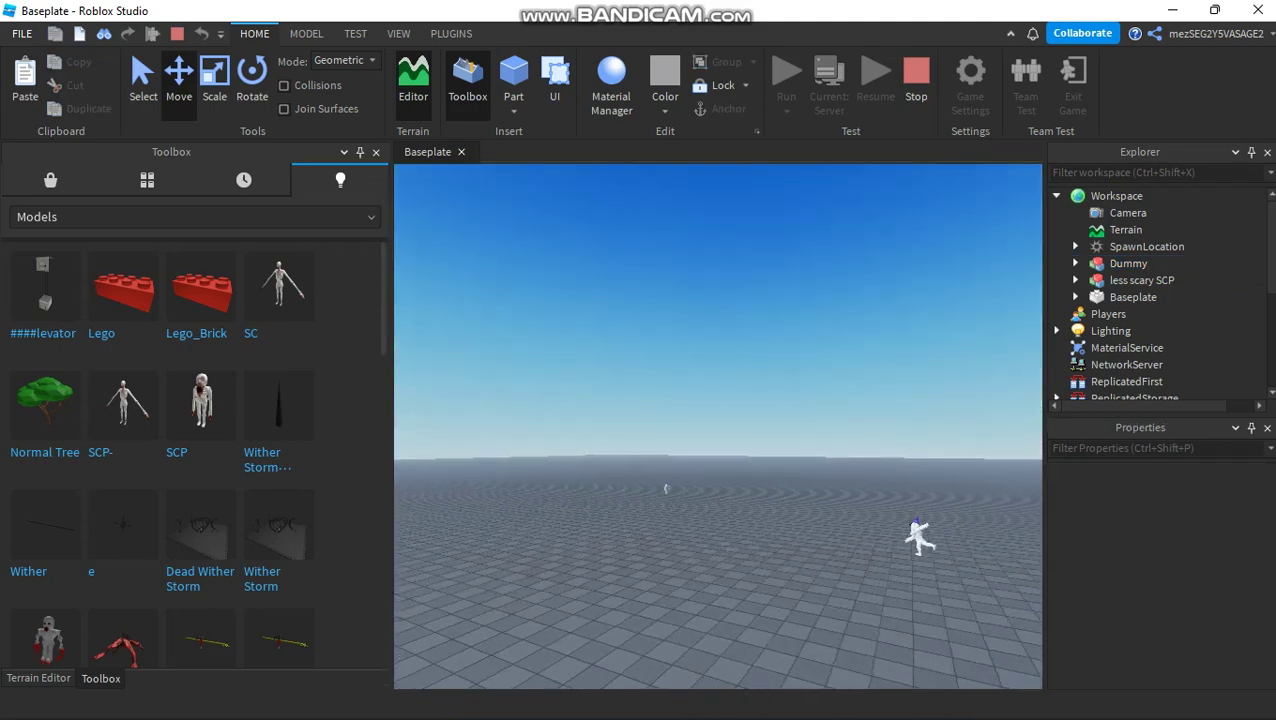
{"action": "key", "text": "s"}
{"action": "left_click", "coordinate": [686, 496]}
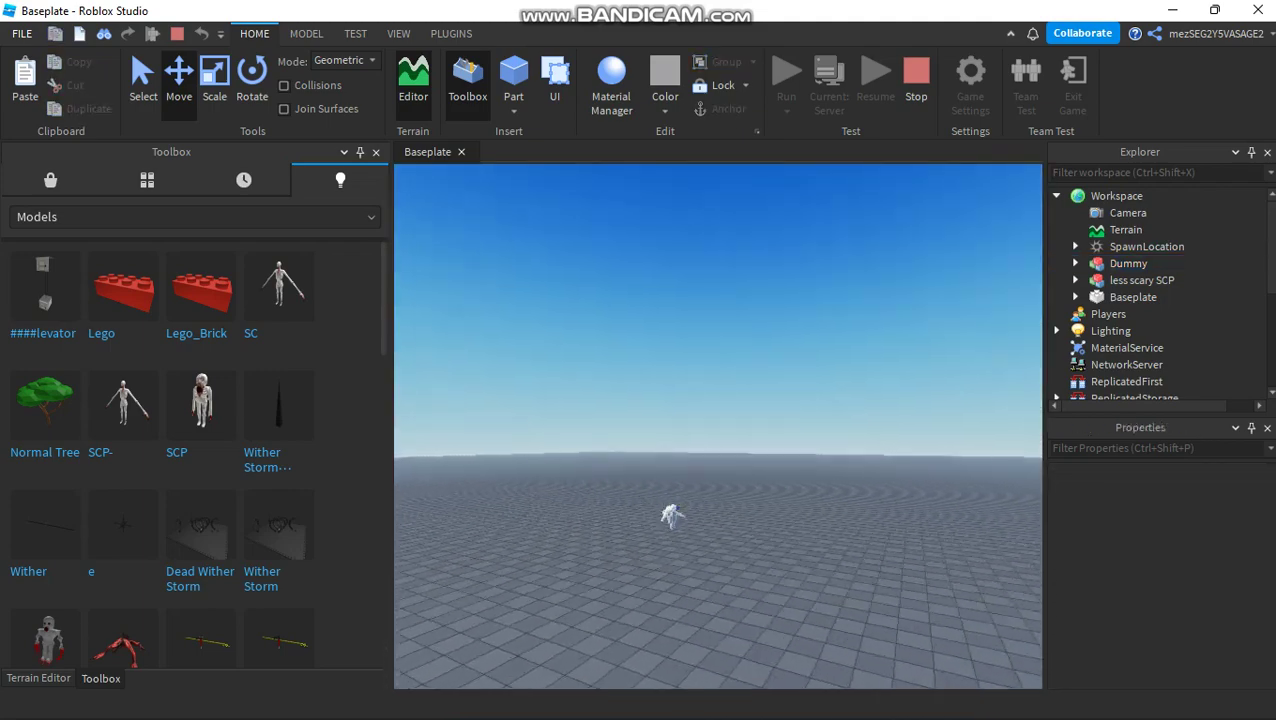
{"action": "left_click", "coordinate": [1160, 263]}
{"action": "key", "text": "w"}
{"action": "mouse_move", "coordinate": [780, 380]}
{"action": "right_mouse_down"}
{"action": "mouse_move", "coordinate": [760, 445]}
{"action": "mouse_move", "coordinate": [795, 400]}
{"action": "right_mouse_up"}
{"action": "key", "text": "w"}
{"action": "key", "text": "Delete"}
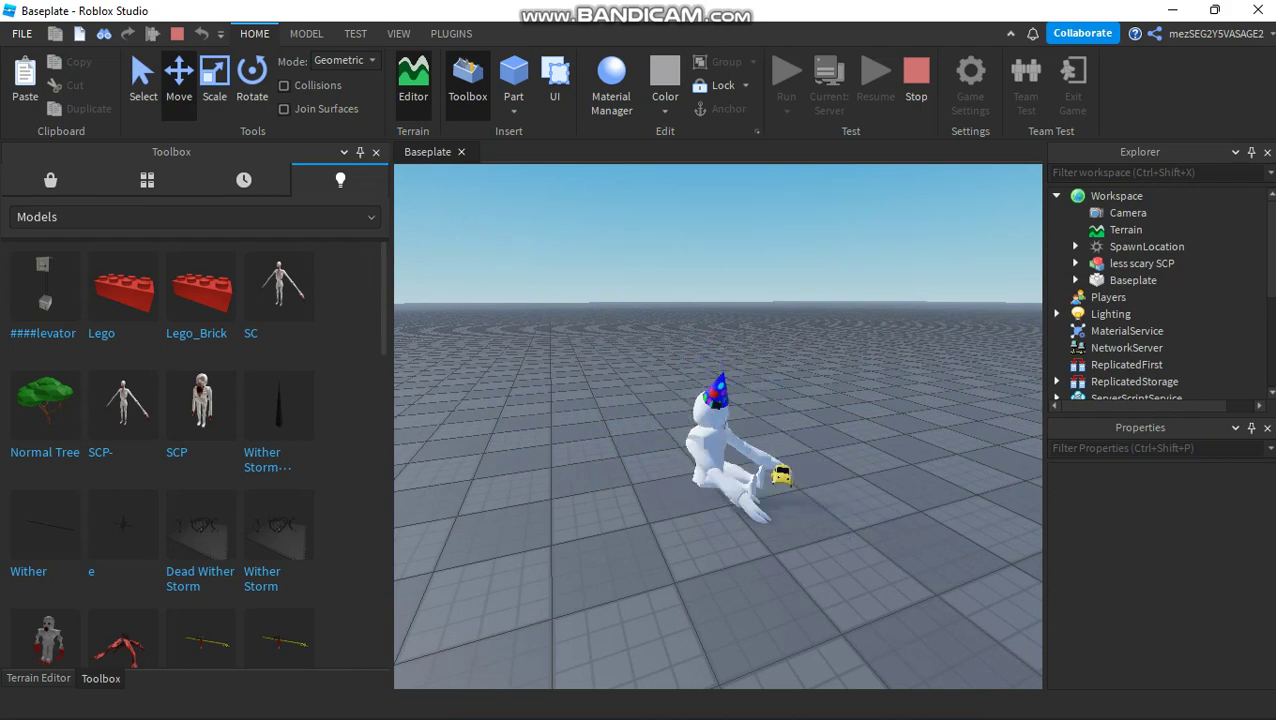
- Delete the SCP-096 model standing near the less scary SCP
{"action": "right_click_drag", "start_coordinate": [784, 306], "coordinate": [820, 362]}
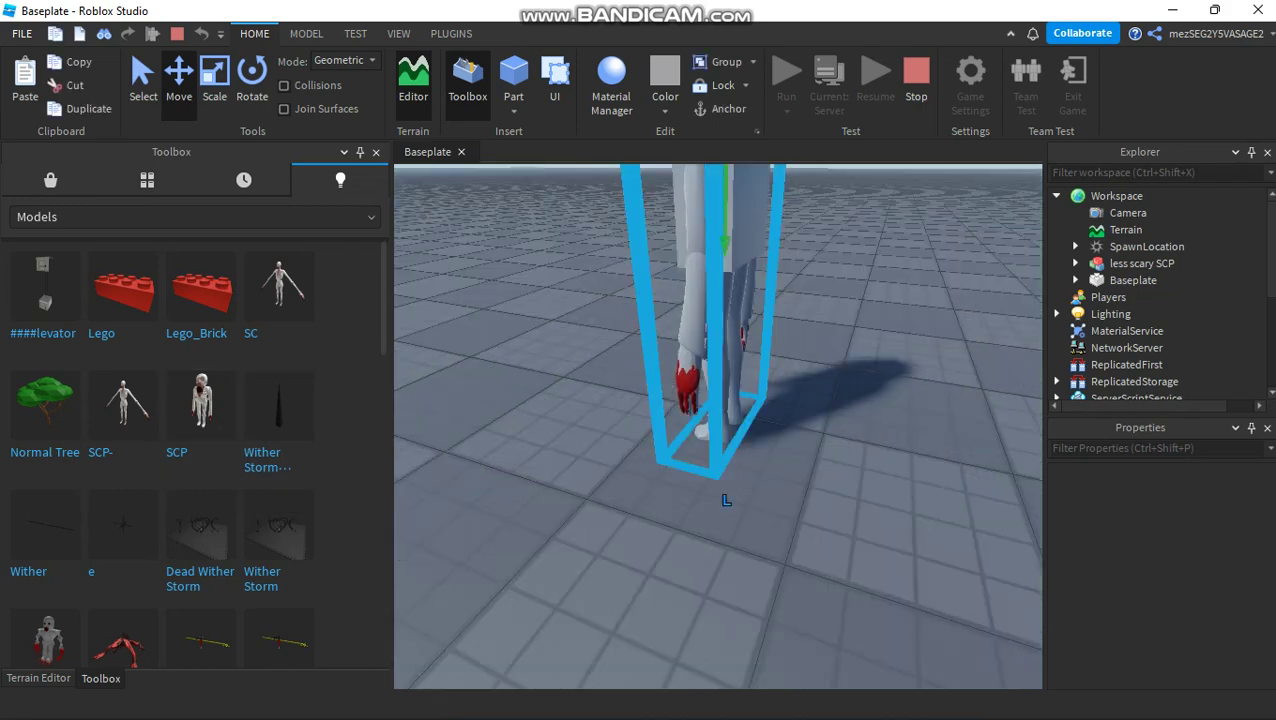
{"action": "right_click_drag", "start_coordinate": [720, 420], "coordinate": [785, 405]}
{"action": "scroll", "coordinate": [718, 426], "scroll_direction": "down", "scroll_amount": 3}
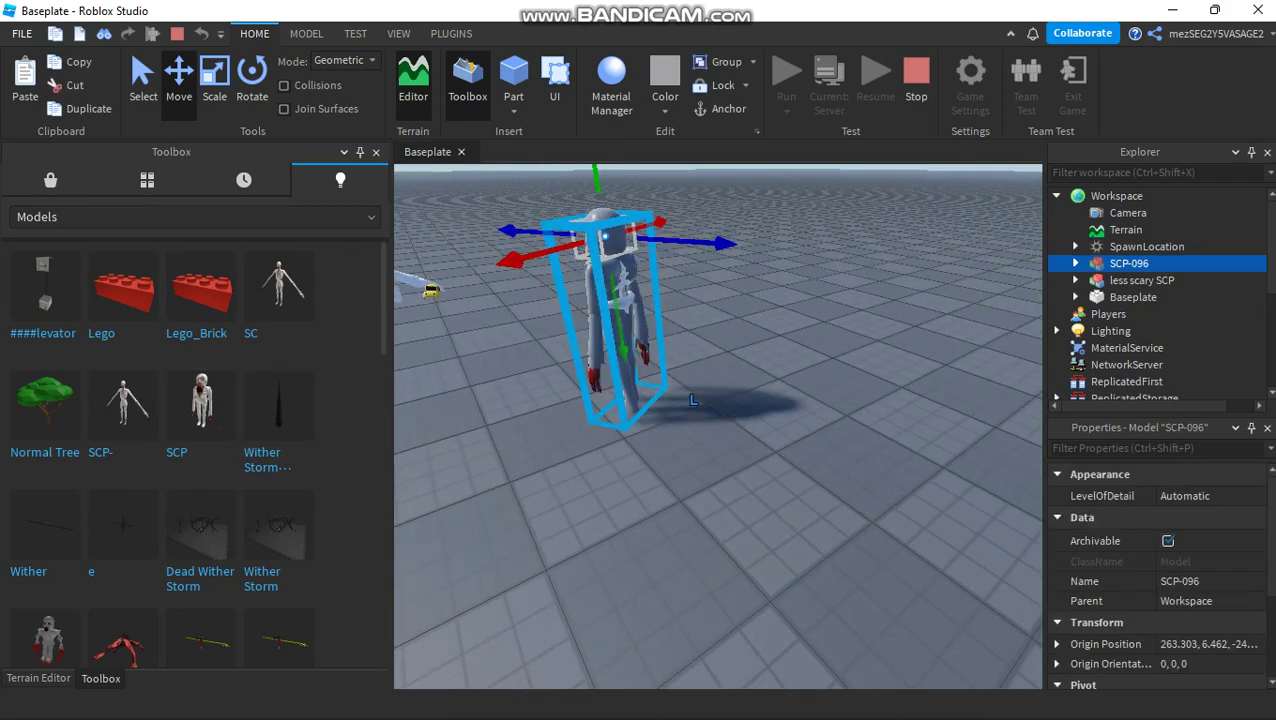
{"action": "key", "text": "Delete"}
{"action": "scroll", "coordinate": [718, 426], "scroll_direction": "down", "scroll_amount": 5}
{"action": "right_click_drag", "start_coordinate": [718, 426], "coordinate": [775, 430]}
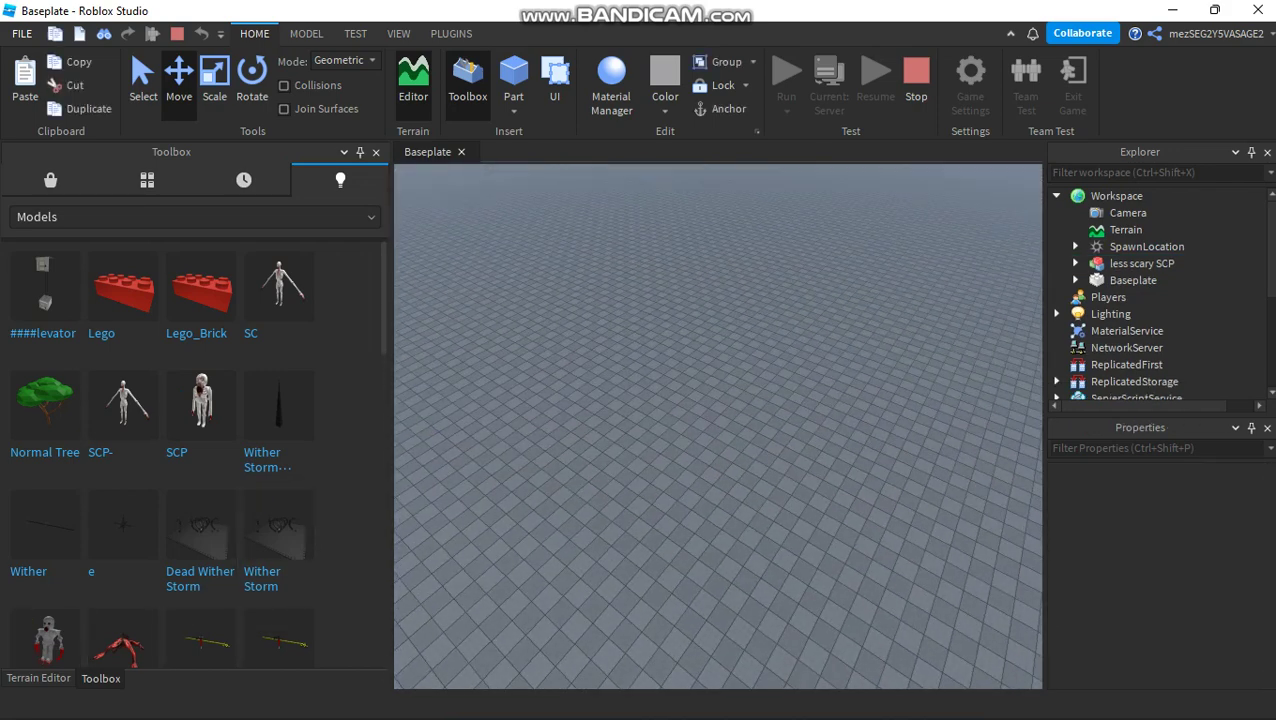
- Insert The_Rake model onto the baseplate near the less scary SCP
{"action": "left_click", "coordinate": [850, 480]}
{"action": "right_click_drag", "start_coordinate": [850, 480], "coordinate": [900, 520]}
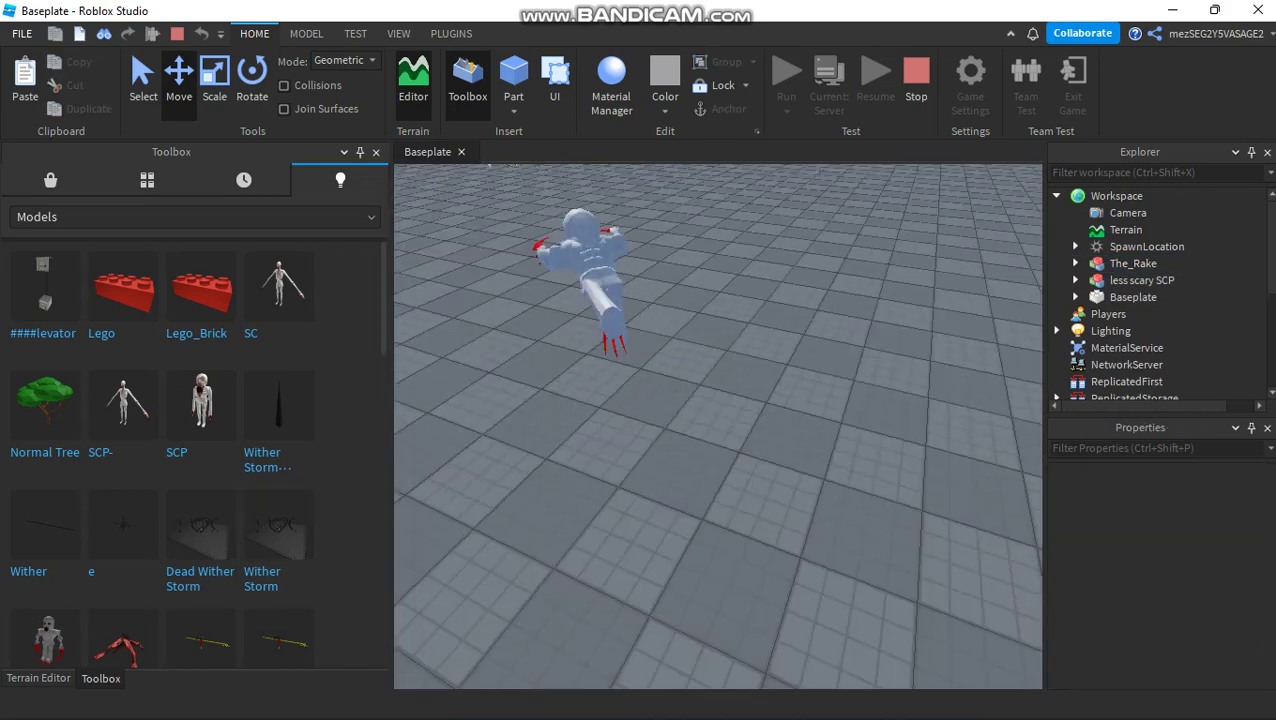
{"action": "right_click_drag", "start_coordinate": [718, 426], "coordinate": [690, 298]}
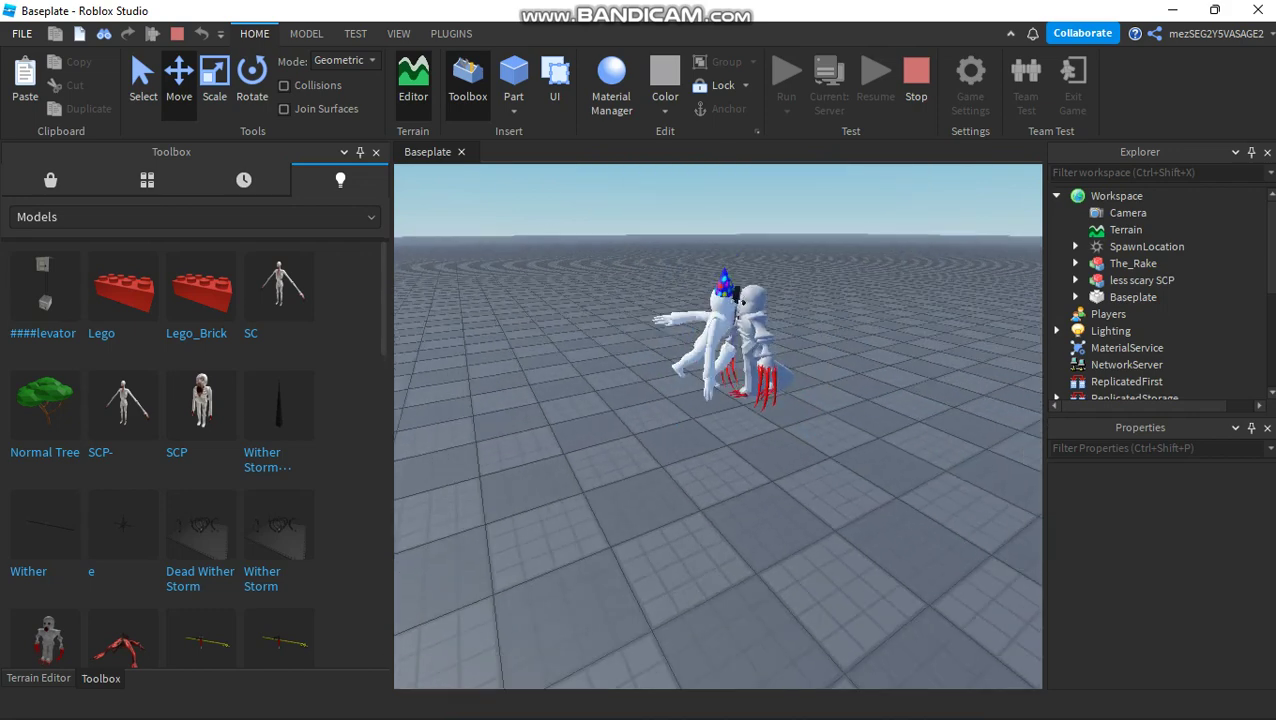
- Add a ForceField object to the less scary SCP model
{"action": "left_click", "coordinate": [1133, 263]}
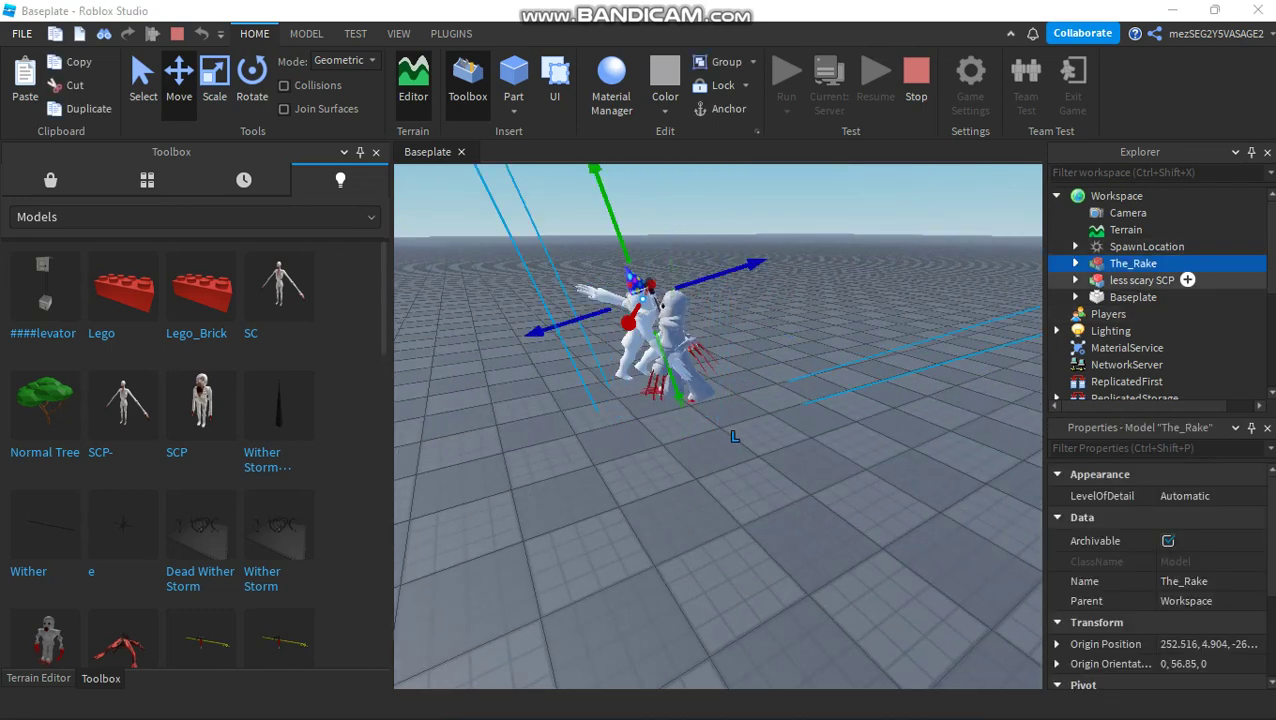
{"action": "left_click", "coordinate": [1142, 281]}
{"action": "left_click", "coordinate": [1187, 280]}
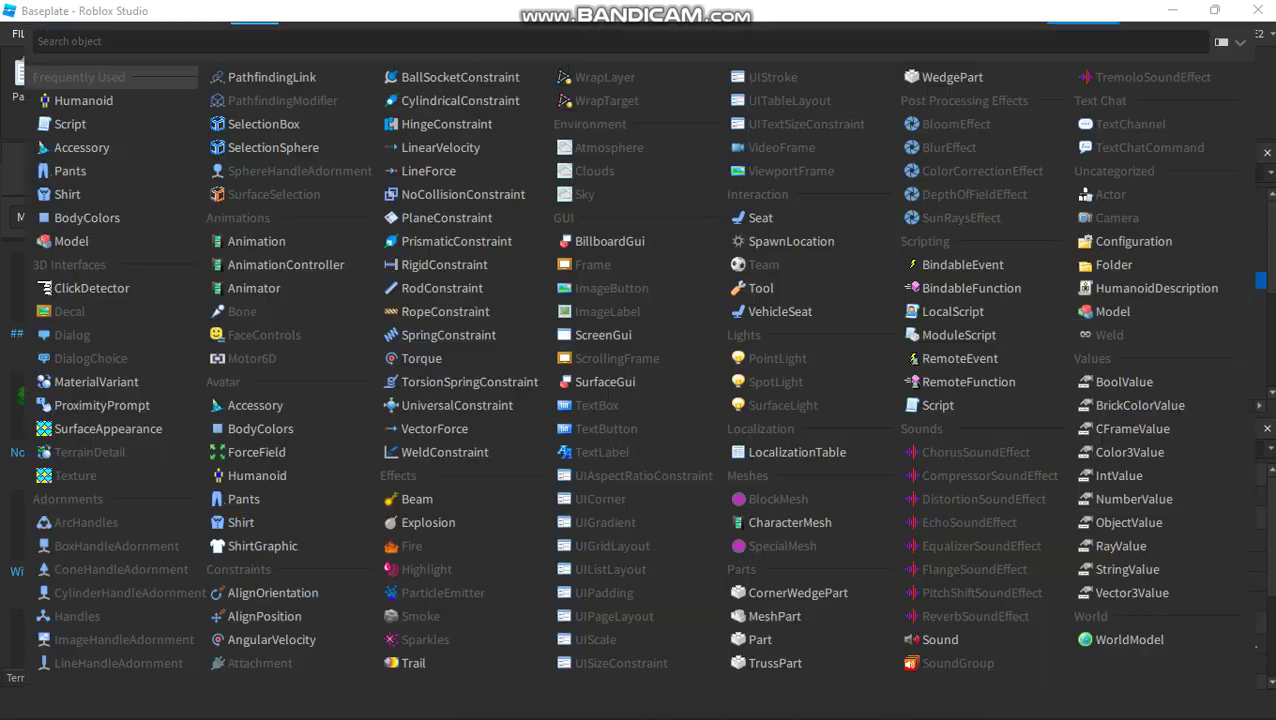
{"action": "type", "text": "f"}
{"action": "left_click", "coordinate": [84, 77]}
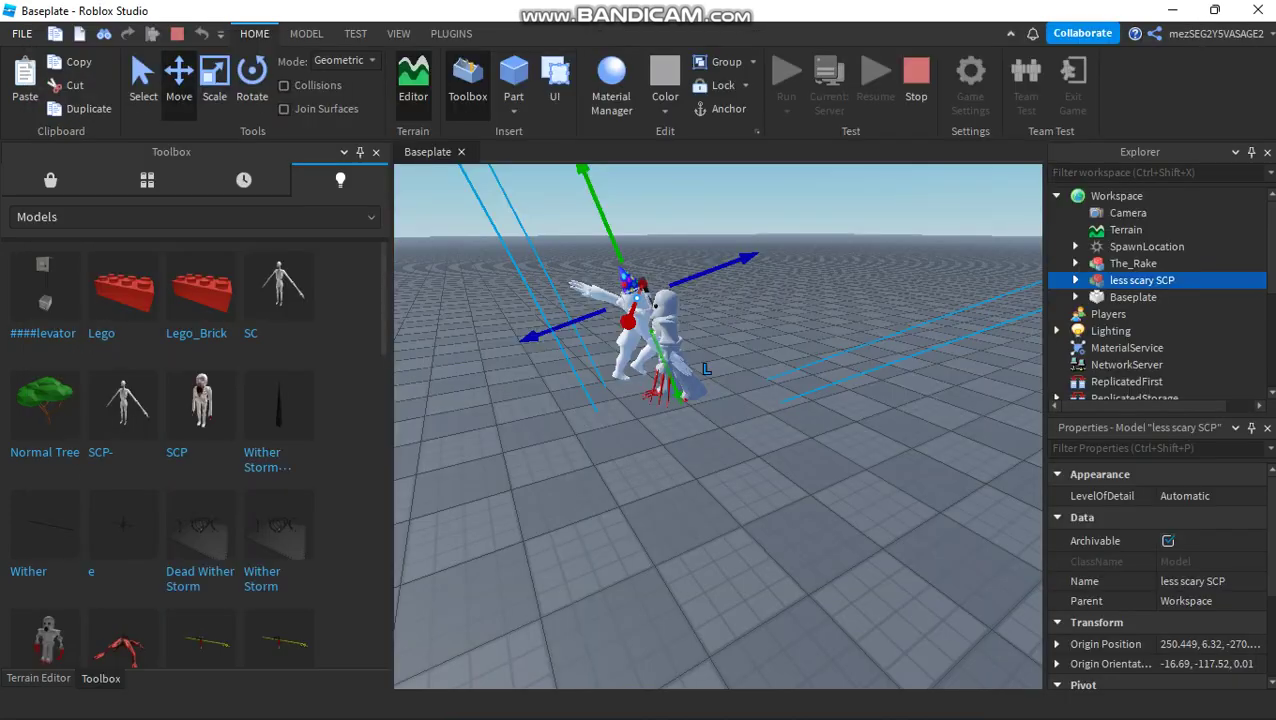
- Observe the less scary SCP with its ForceField fighting The_Rake
{"action": "left_click", "coordinate": [718, 450]}
{"action": "scroll", "coordinate": [718, 427], "scroll_direction": "down", "scroll_amount": 4}
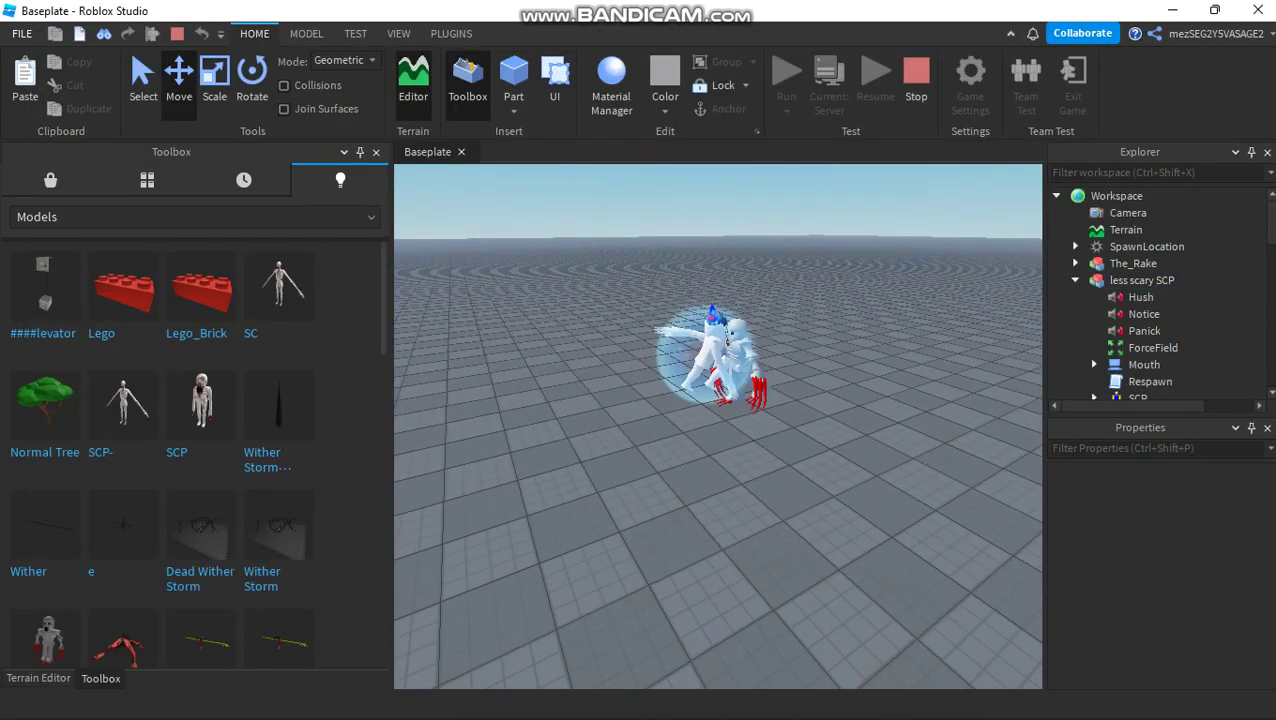
{"action": "scroll", "coordinate": [718, 427], "scroll_direction": "up", "scroll_amount": 3}
{"action": "scroll", "coordinate": [718, 427], "scroll_direction": "down", "scroll_amount": 3}
{"action": "scroll", "coordinate": [718, 427], "scroll_direction": "up", "scroll_amount": 6}
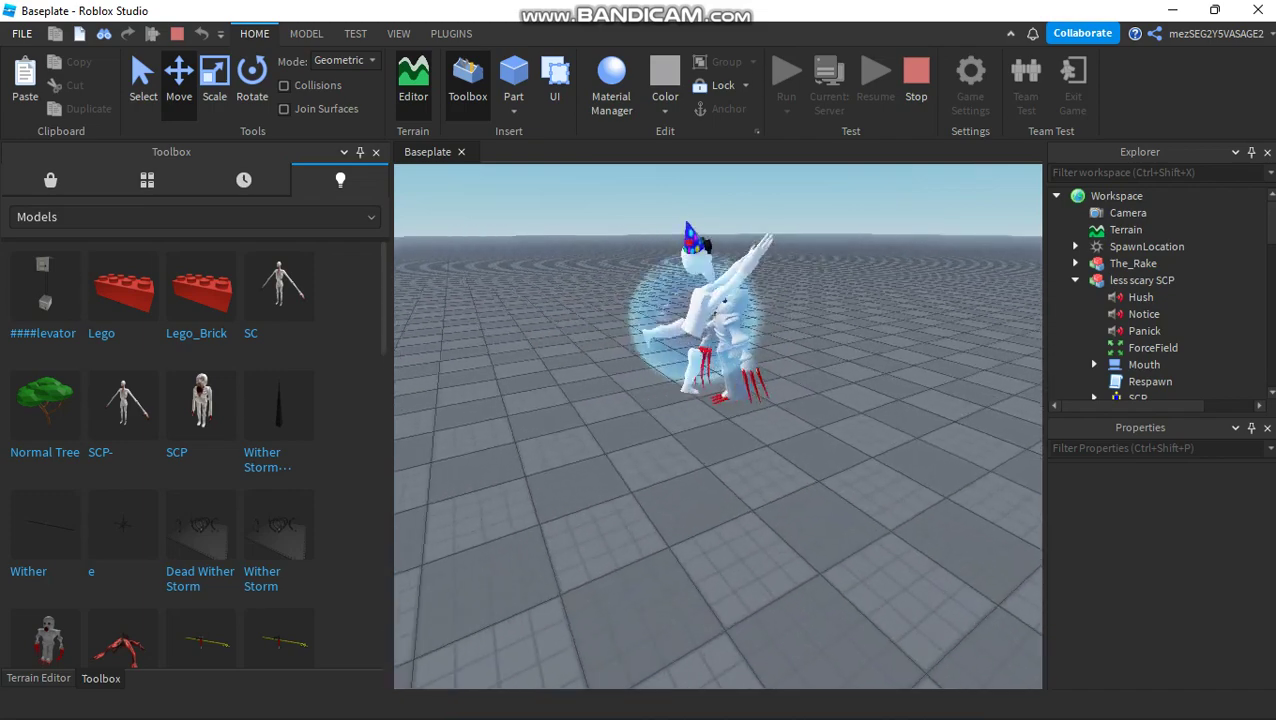
{"action": "scroll", "coordinate": [718, 427], "scroll_direction": "down", "scroll_amount": 3}
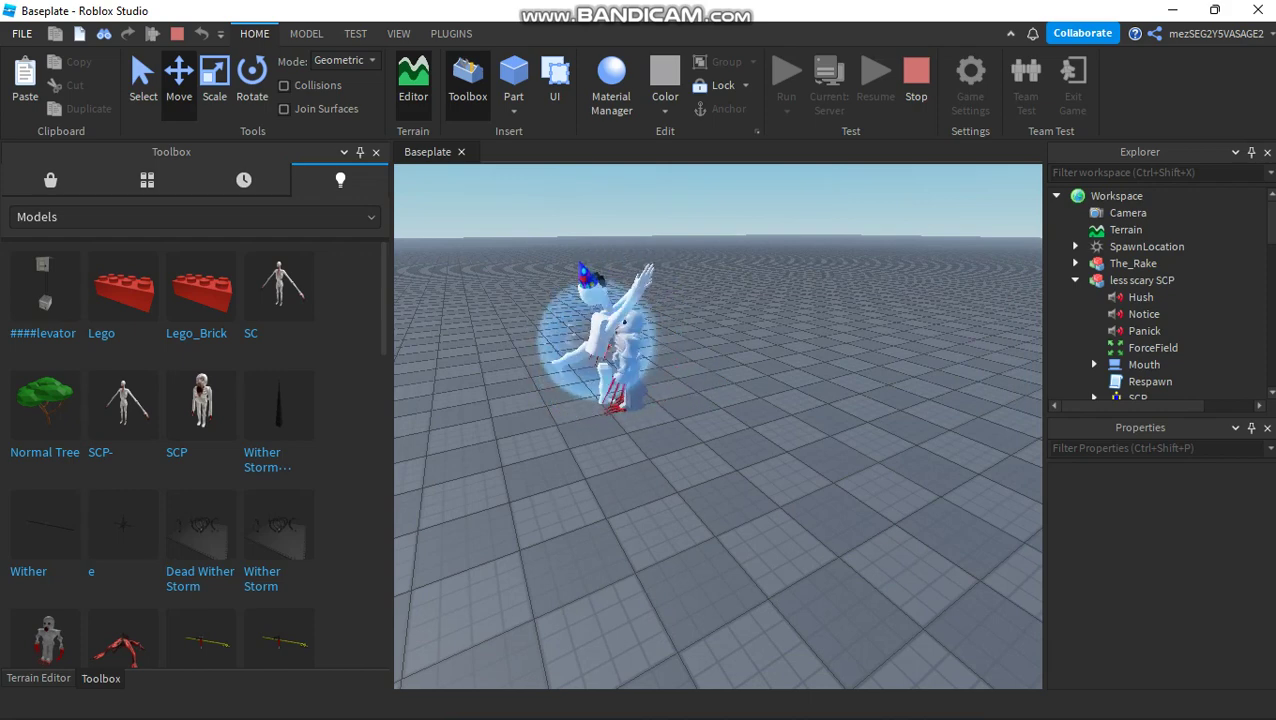
{"action": "mouse_move", "coordinate": [718, 427]}
{"action": "right_mouse_down"}
{"action": "mouse_move", "coordinate": [640, 400]}
{"action": "mouse_move", "coordinate": [710, 402]}
{"action": "mouse_move", "coordinate": [730, 420]}
{"action": "right_mouse_up"}
{"action": "key", "text": "w"}
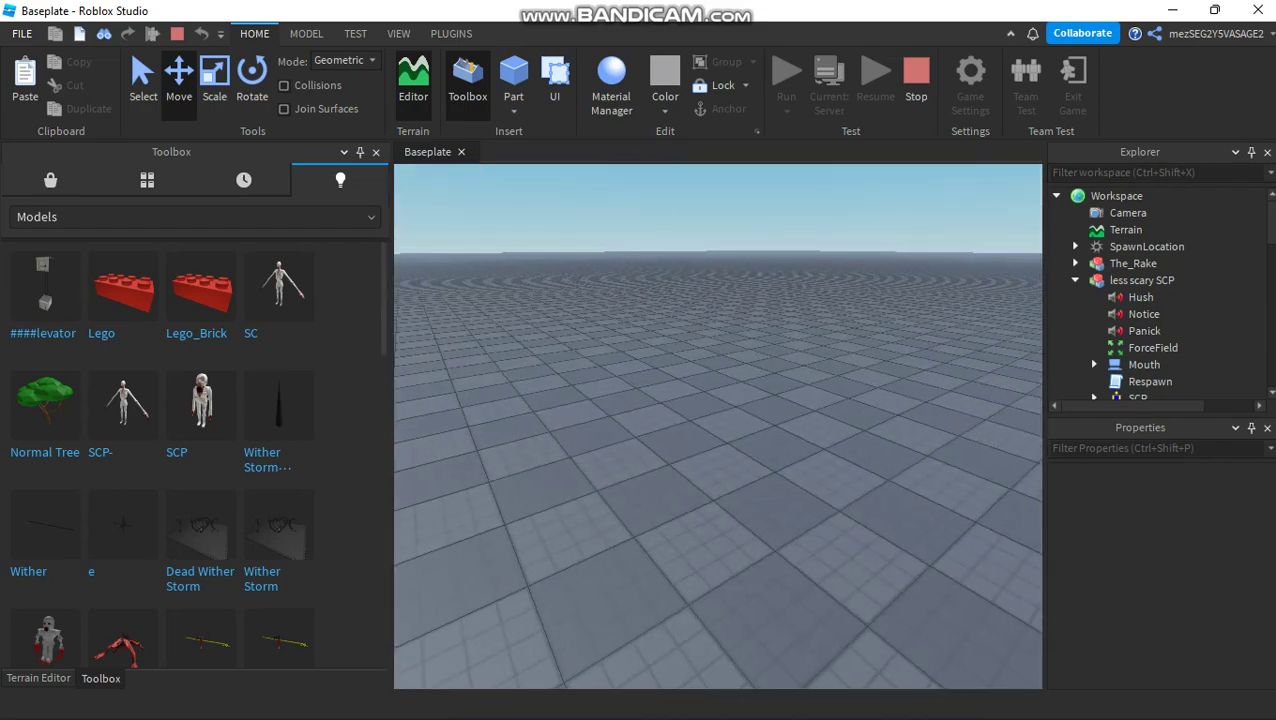
- Insert the Lego_Brick model onto the baseplate and inspect its studs up close
{"action": "left_click", "coordinate": [124, 290]}
{"action": "key", "text": "f"}
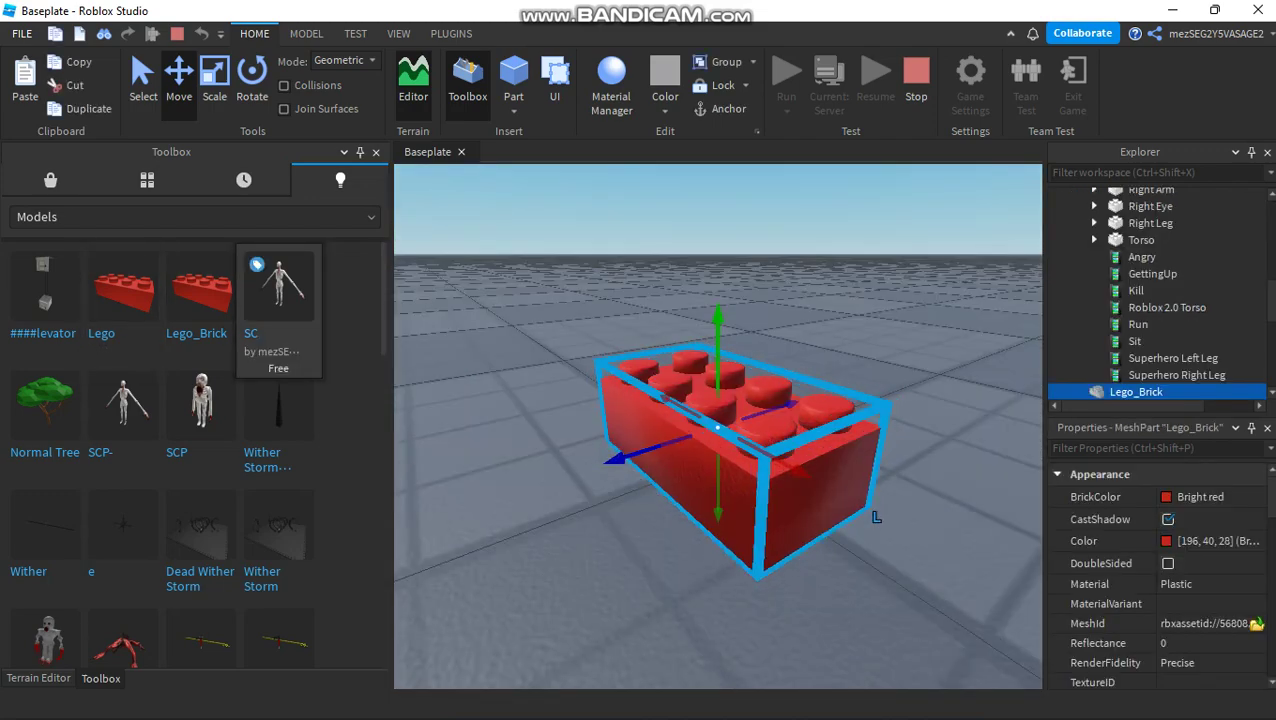
{"action": "left_click", "coordinate": [560, 340]}
{"action": "right_click_drag", "start_coordinate": [560, 340], "coordinate": [560, 380]}
{"action": "key", "text": "w"}
{"action": "key", "text": "s"}
{"action": "key", "text": "w"}
{"action": "key", "text": "s"}
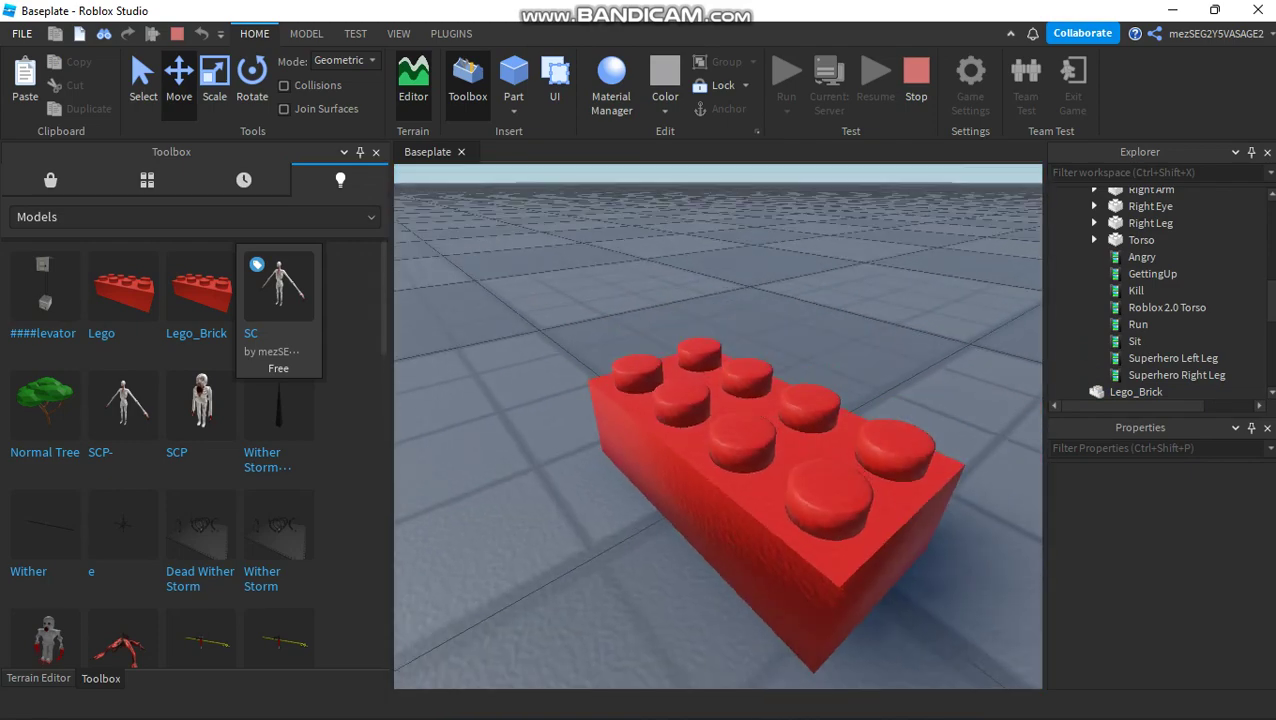
- Delete the Lego_Brick model from the baseplate
{"action": "scroll", "coordinate": [718, 426], "scroll_direction": "up", "scroll_amount": 2}
{"action": "right_click_drag", "start_coordinate": [718, 380], "coordinate": [570, 350]}
{"action": "left_click", "coordinate": [718, 426]}
{"action": "scroll", "coordinate": [718, 426], "scroll_direction": "down", "scroll_amount": 5}
{"action": "key", "text": "Delete"}
- Return to the less scary SCP and The_Rake and examine the rest of their fight from several angles
{"action": "key", "text": "w"}
{"action": "key", "text": "s"}
{"action": "right_click", "coordinate": [866, 380]}
{"action": "right_click_drag", "start_coordinate": [866, 380], "coordinate": [926, 360]}
{"action": "key", "text": "w"}
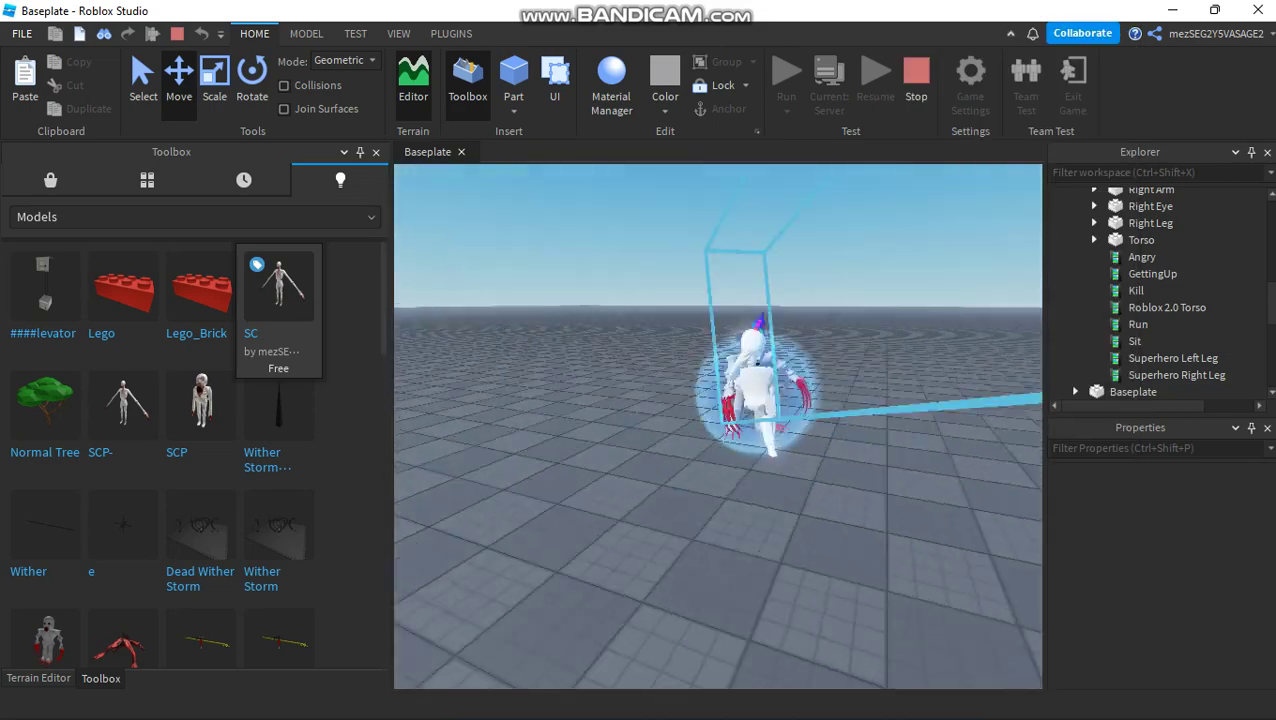
{"action": "key", "text": "w"}
{"action": "right_click_drag", "start_coordinate": [760, 385], "coordinate": [856, 424]}
{"action": "left_click", "coordinate": [608, 392]}
{"action": "left_click", "coordinate": [700, 420]}
{"action": "key", "text": "w"}
{"action": "key", "text": "w"}
{"action": "key", "text": "a"}
{"action": "key", "text": "w"}
{"action": "key", "text": "a"}
{"action": "key", "text": "s"}
{"action": "key", "text": "a"}
{"action": "key", "text": "d"}
{"action": "key", "text": "s"}
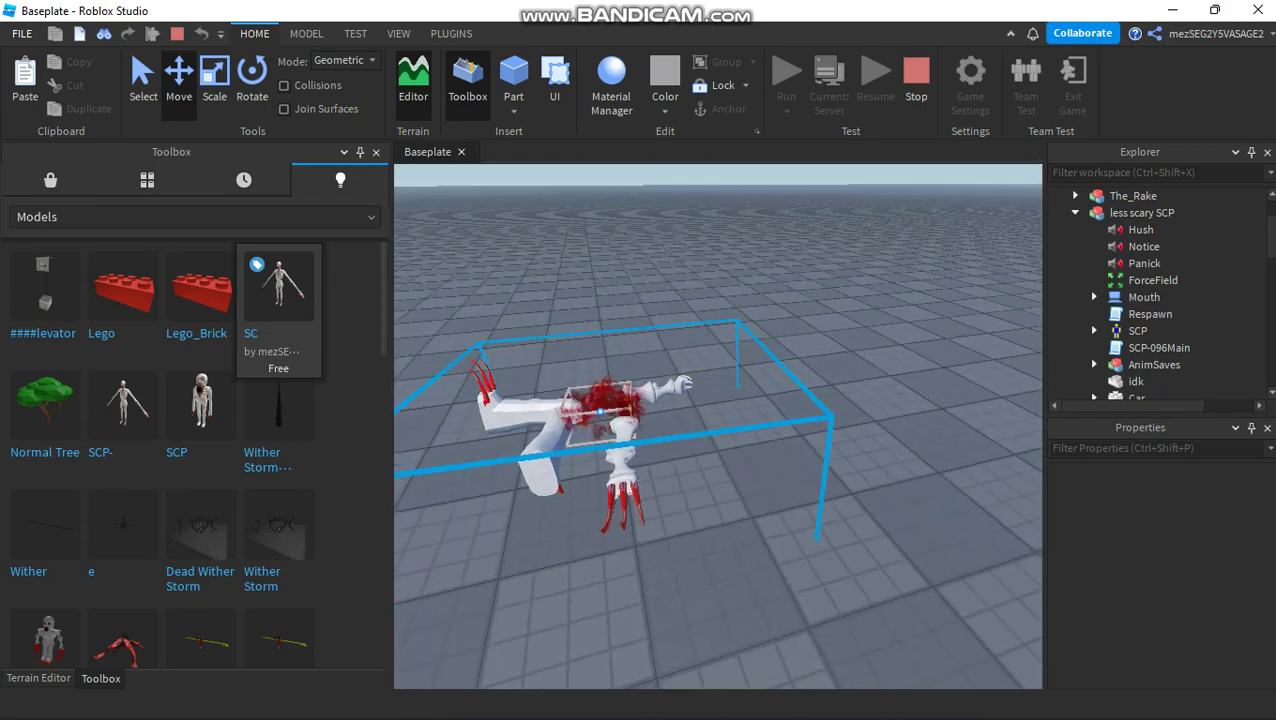
- Delete The_Rake from the baseplate and return to the less scary SCP
{"action": "left_click", "coordinate": [604, 408]}
{"action": "key", "text": "Delete"}
{"action": "mouse_move", "coordinate": [604, 408]}
{"action": "right_mouse_down"}
{"action": "mouse_move", "coordinate": [622, 448]}
{"action": "mouse_move", "coordinate": [636, 412]}
{"action": "mouse_move", "coordinate": [622, 412]}
{"action": "right_mouse_up"}
{"action": "key", "text": "s"}
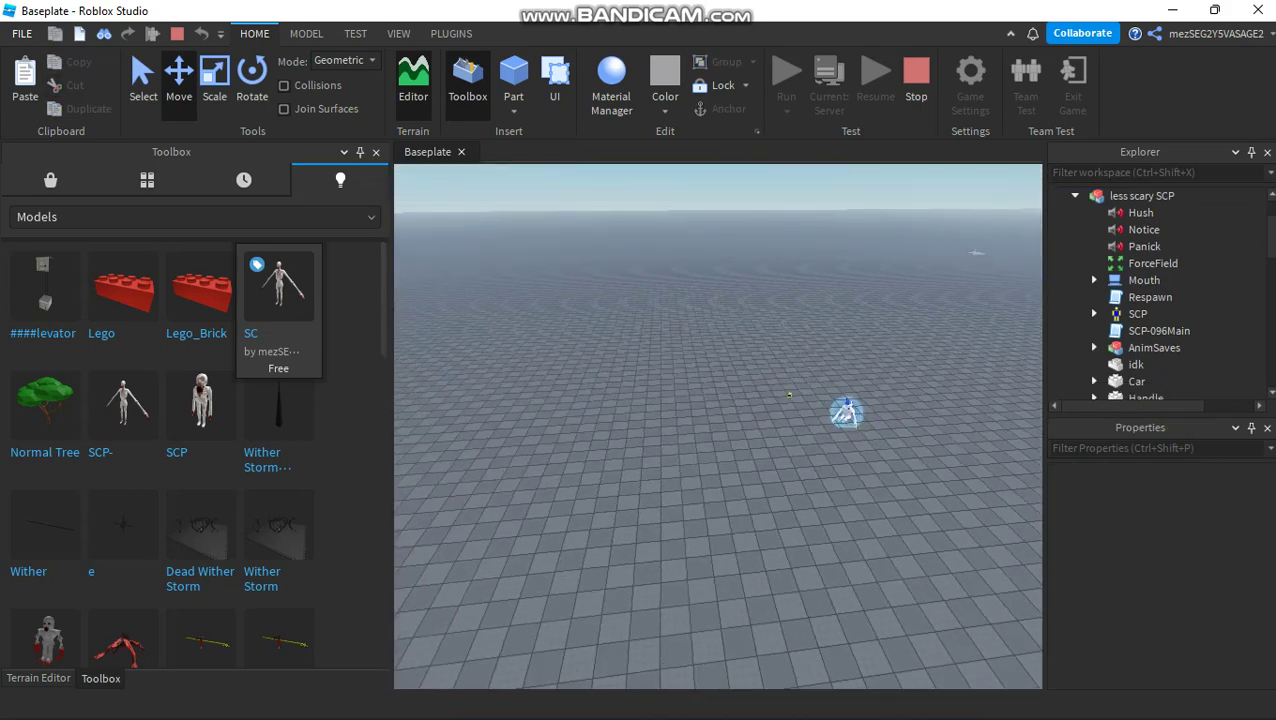
- Insert the SC model onto the baseplate and observe it against the less scary SCP with its ForceField
{"action": "left_click", "coordinate": [279, 300]}
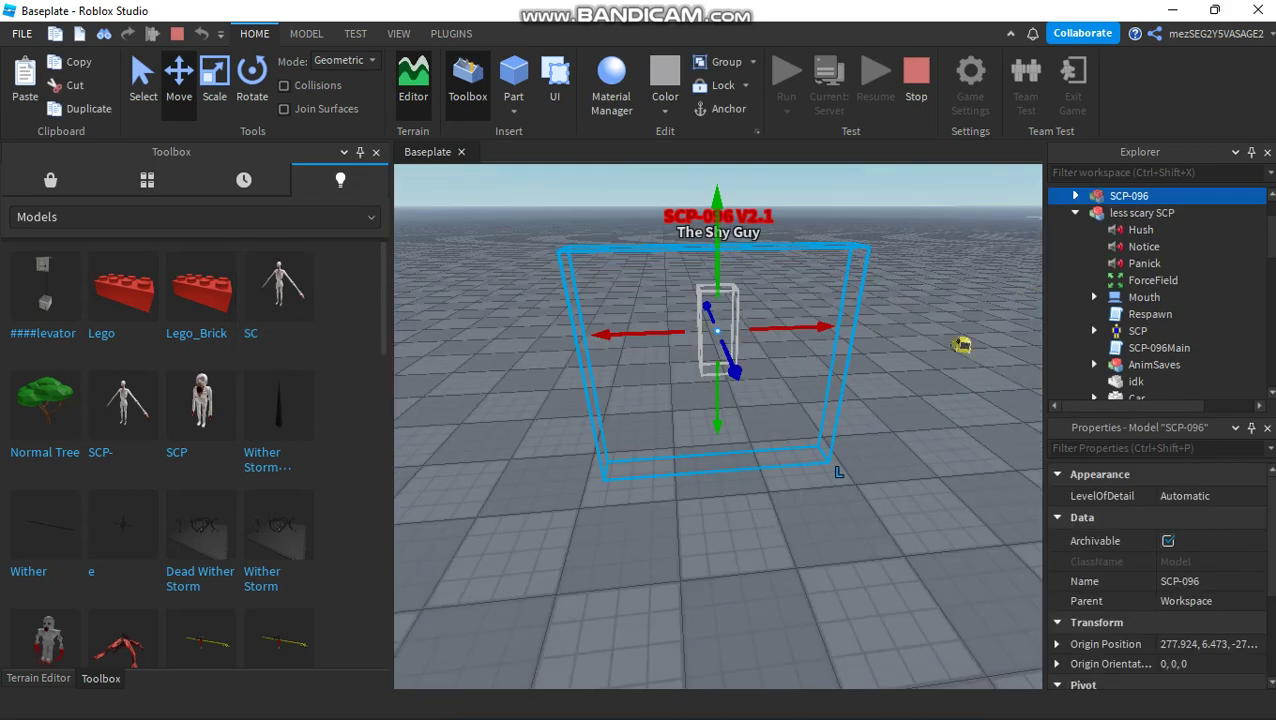
{"action": "left_click", "coordinate": [960, 344]}
{"action": "mouse_move", "coordinate": [960, 344]}
{"action": "right_mouse_down"}
{"action": "mouse_move", "coordinate": [950, 380]}
{"action": "mouse_move", "coordinate": [985, 345]}
{"action": "mouse_move", "coordinate": [952, 335]}
{"action": "right_mouse_up"}
{"action": "key", "text": "d"}
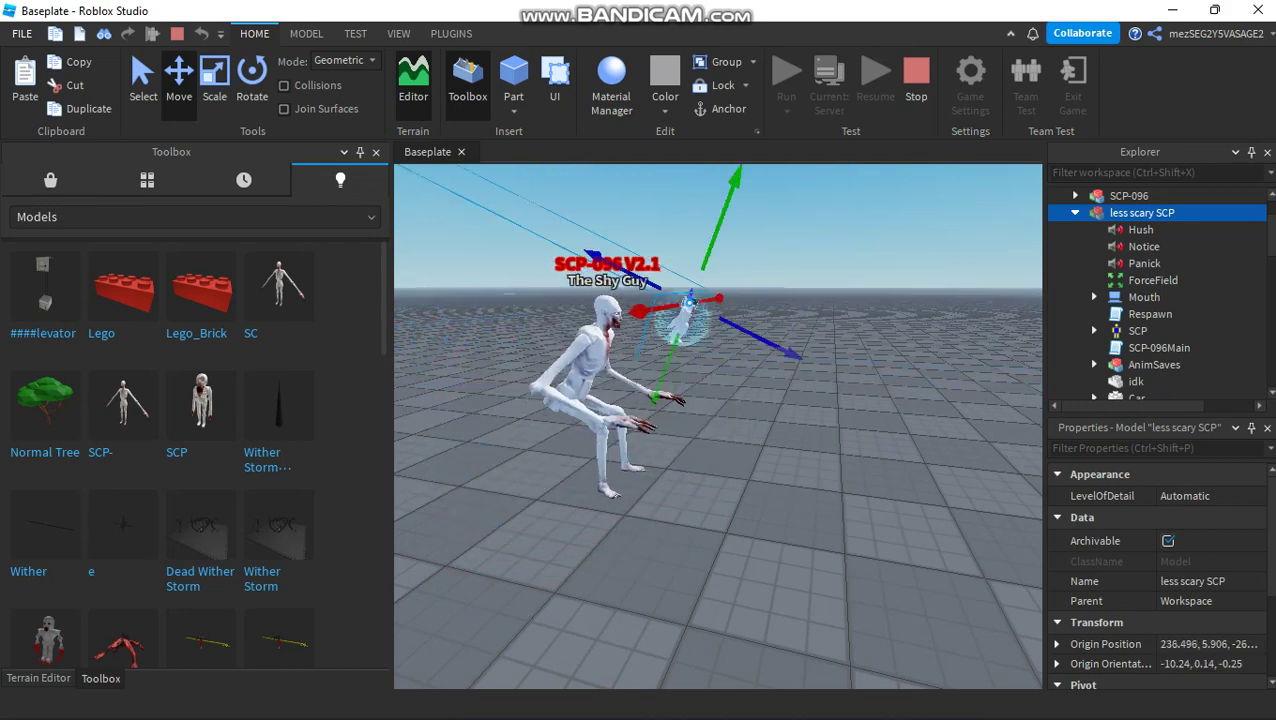
{"action": "left_click", "coordinate": [952, 335]}
{"action": "right_click_drag", "start_coordinate": [952, 335], "coordinate": [924, 331]}
{"action": "key", "text": "s"}
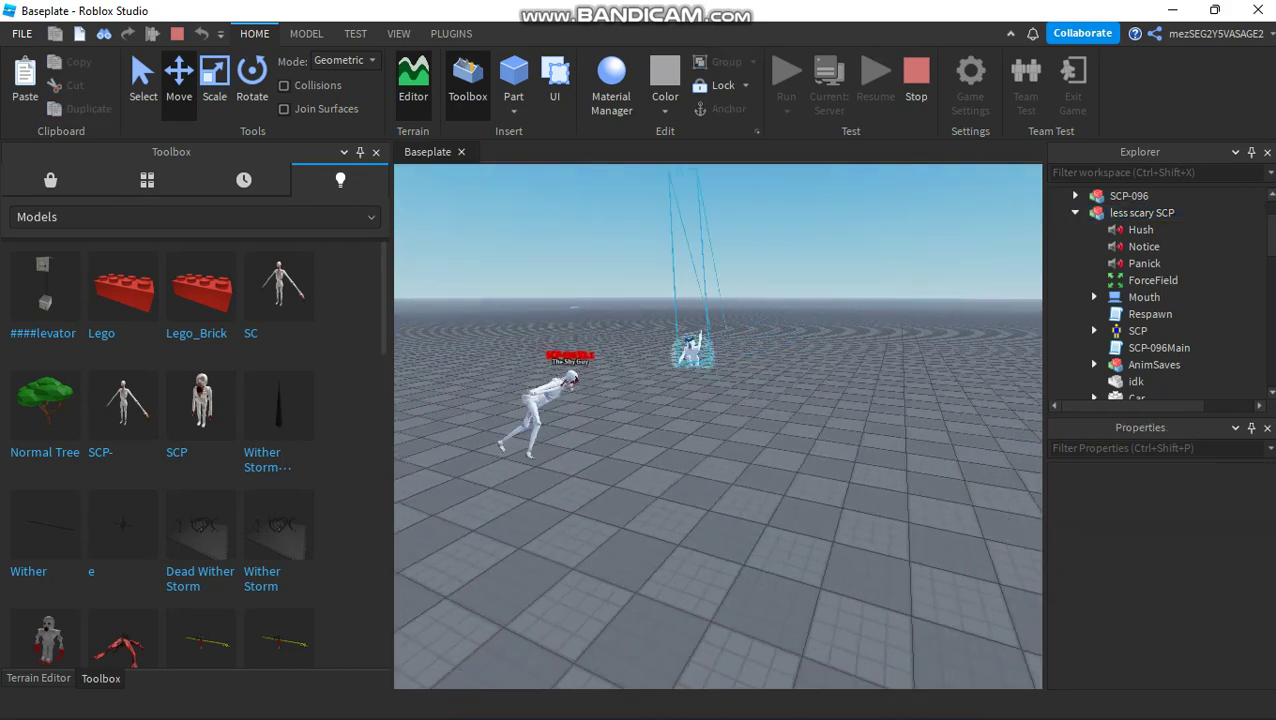
- Anchor the less scary SCP and move it high into the air, out of SCP-096's reach
{"action": "left_click", "coordinate": [692, 331]}
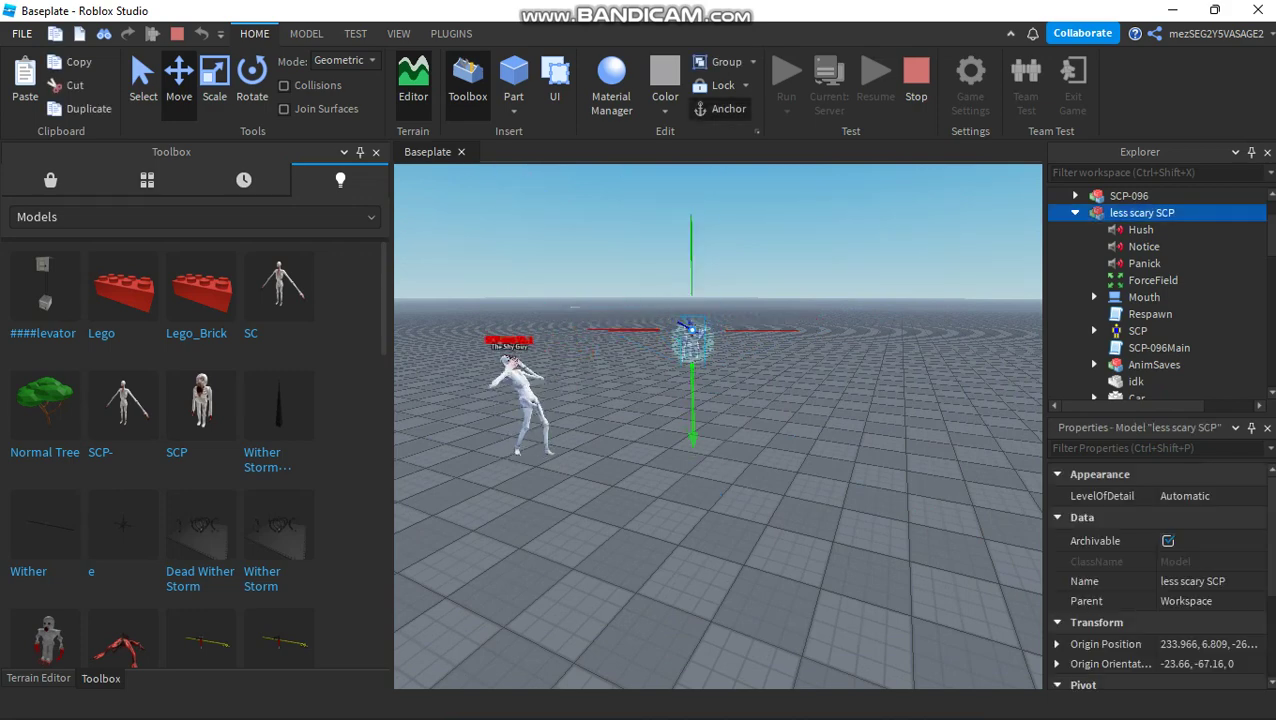
{"action": "right_click_drag", "start_coordinate": [692, 331], "coordinate": [652, 291]}
{"action": "key", "text": "d"}
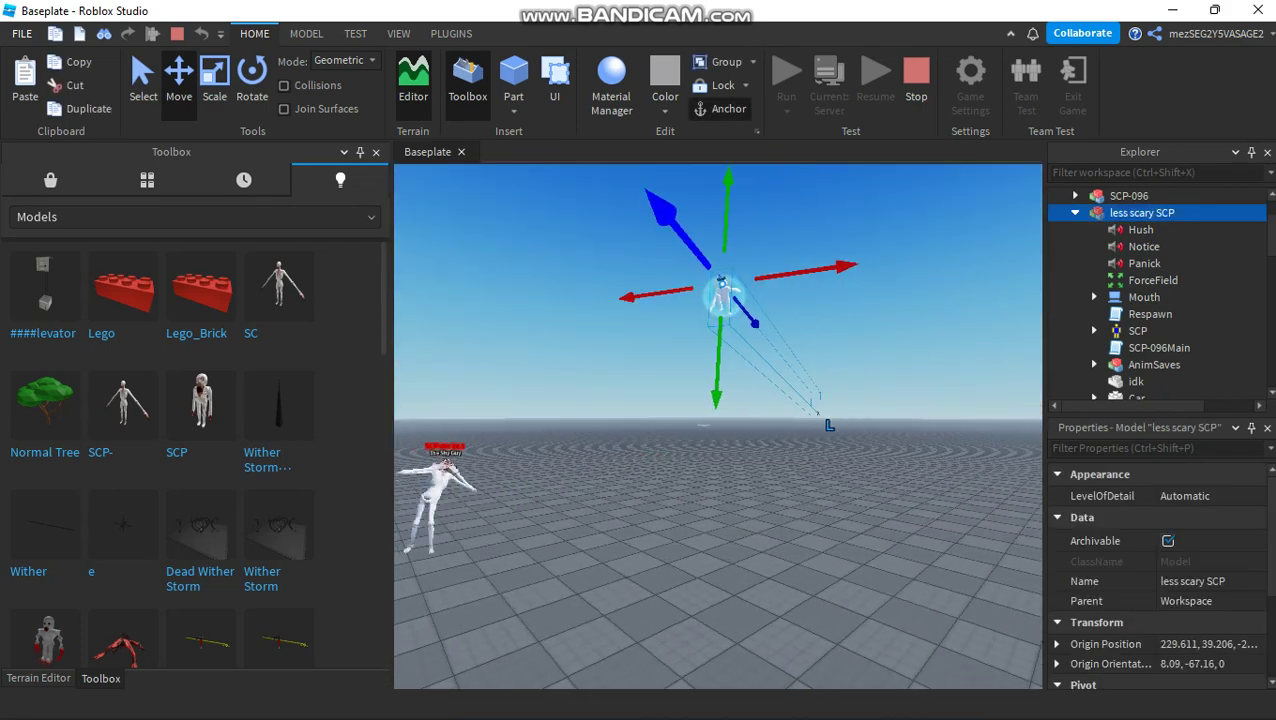
{"action": "left_click_drag", "start_coordinate": [708, 266], "coordinate": [630, 268]}
{"action": "key", "text": "d"}
{"action": "right_click_drag", "start_coordinate": [630, 268], "coordinate": [600, 288]}
- Delete the ForceField from the less scary SCP
{"action": "left_click", "coordinate": [1152, 280]}
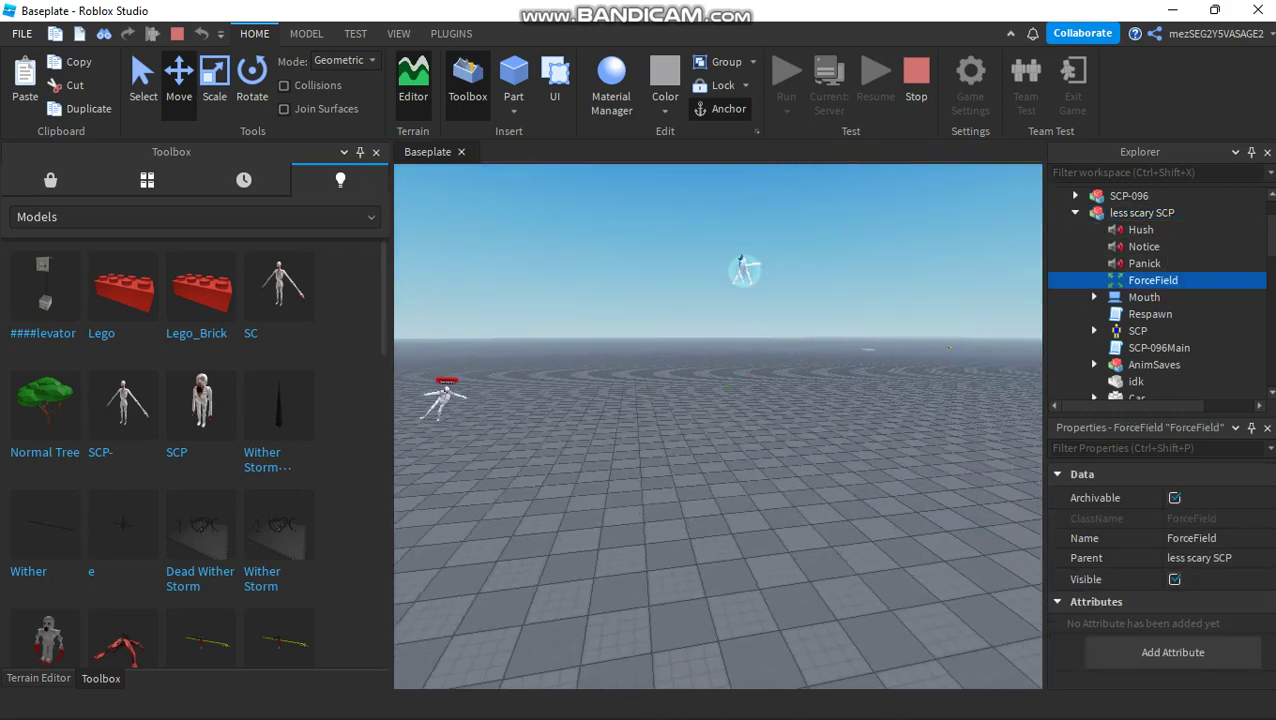
{"action": "key", "text": "Delete"}
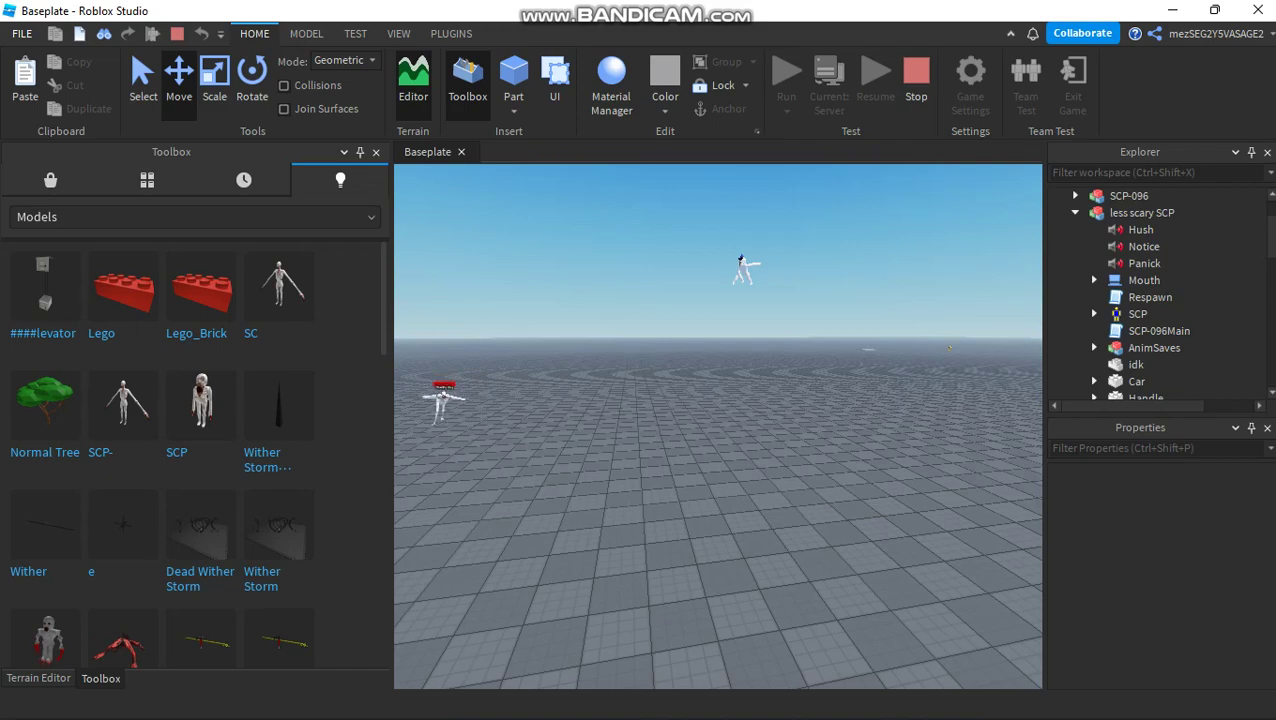
{"action": "right_click_drag", "start_coordinate": [755, 310], "coordinate": [812, 321]}
- Select the floating less scary SCP and observe how SCP-096 behaves beneath it from several distances
{"action": "left_click", "coordinate": [755, 288]}
{"action": "key", "text": "d"}
{"action": "key", "text": "e"}
{"action": "key", "text": "w"}
{"action": "key", "text": "w"}
{"action": "key", "text": "s"}
{"action": "key", "text": "w"}
{"action": "key", "text": "s"}
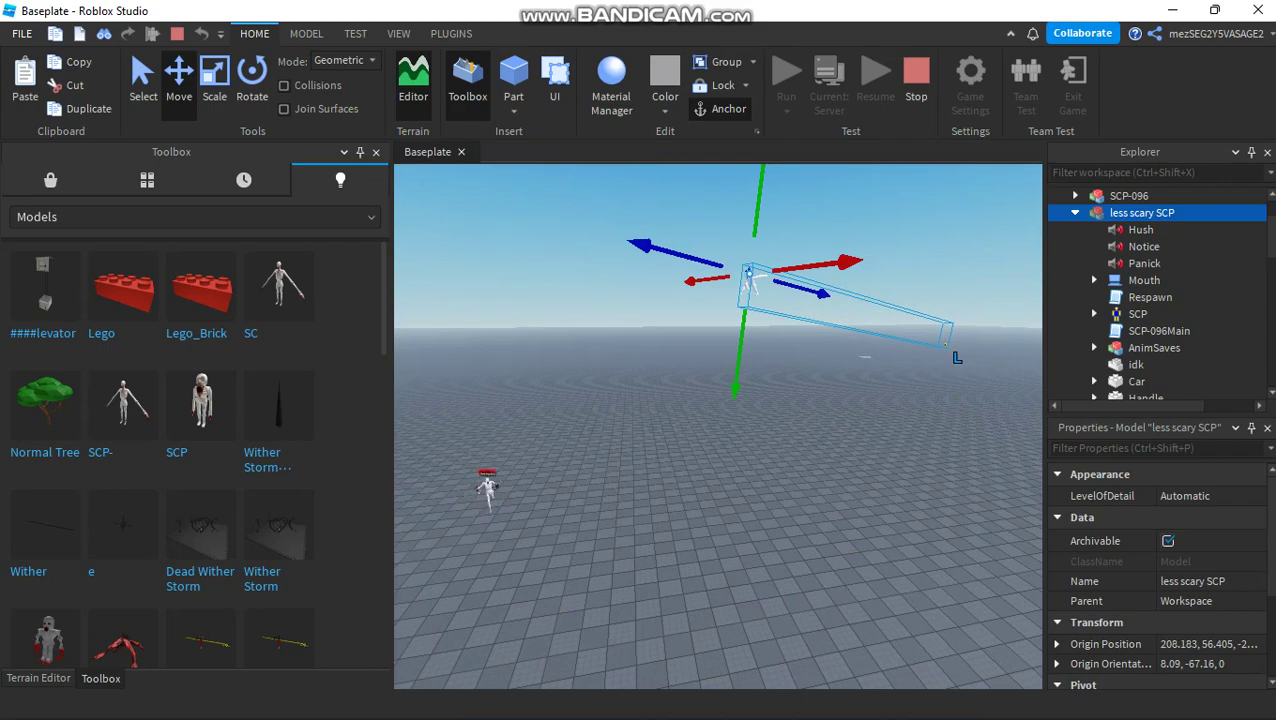
- Examine SCP-096 up close from the front while it chases its target
{"action": "left_click", "coordinate": [812, 321]}
{"action": "key", "text": "w"}
{"action": "right_click_drag", "start_coordinate": [812, 321], "coordinate": [770, 295]}
{"action": "key", "text": "w"}
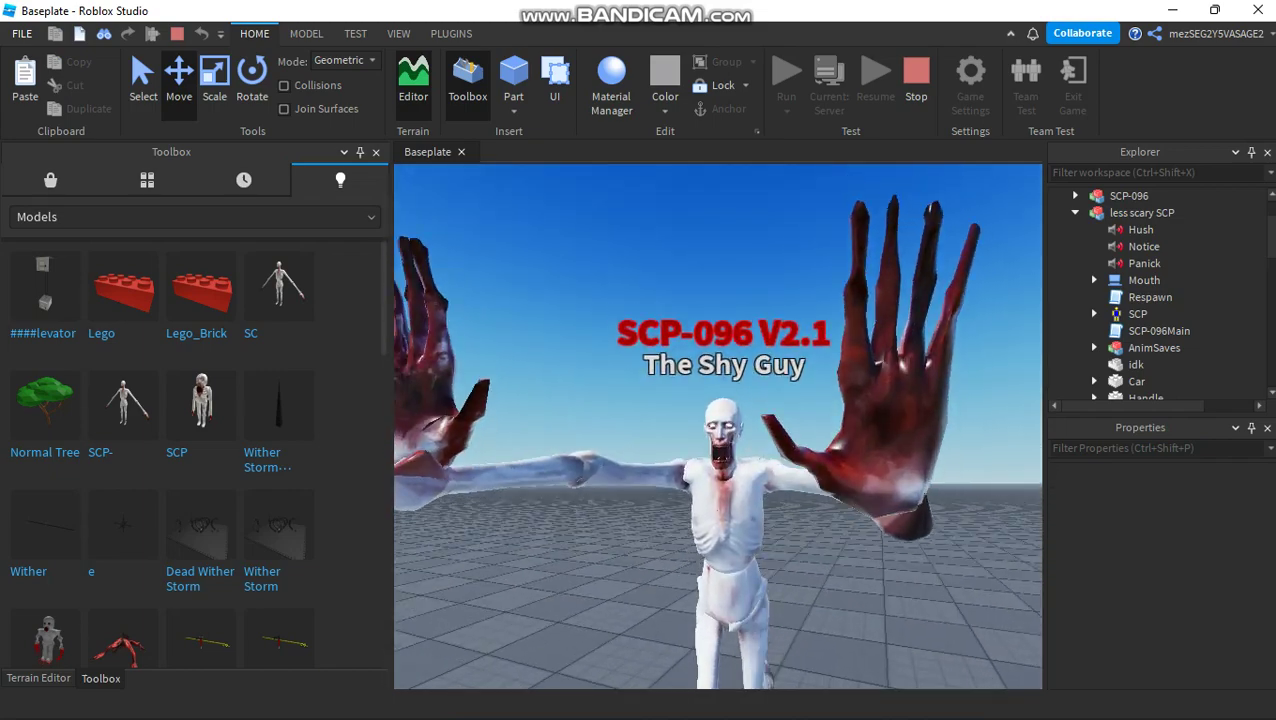
{"action": "key", "text": "s"}
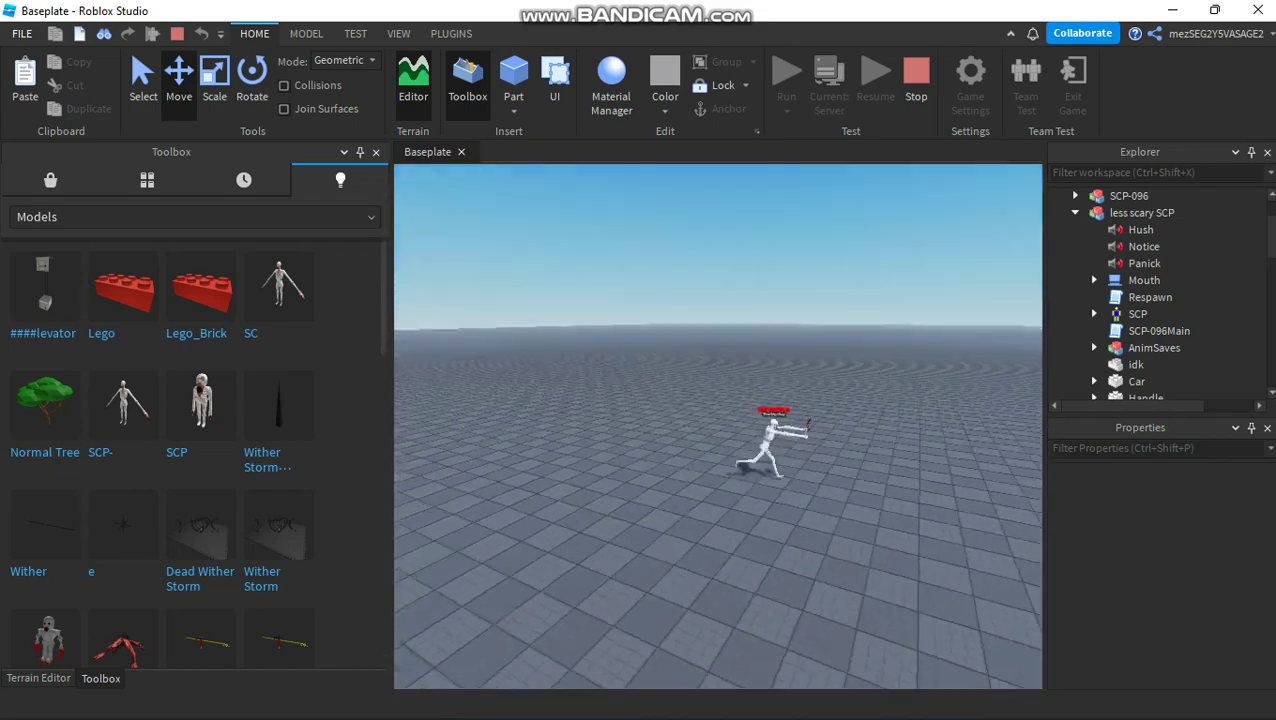
- Unanchor the less scary SCP and follow it to observe SCP-096's attack
{"action": "left_click", "coordinate": [694, 335]}
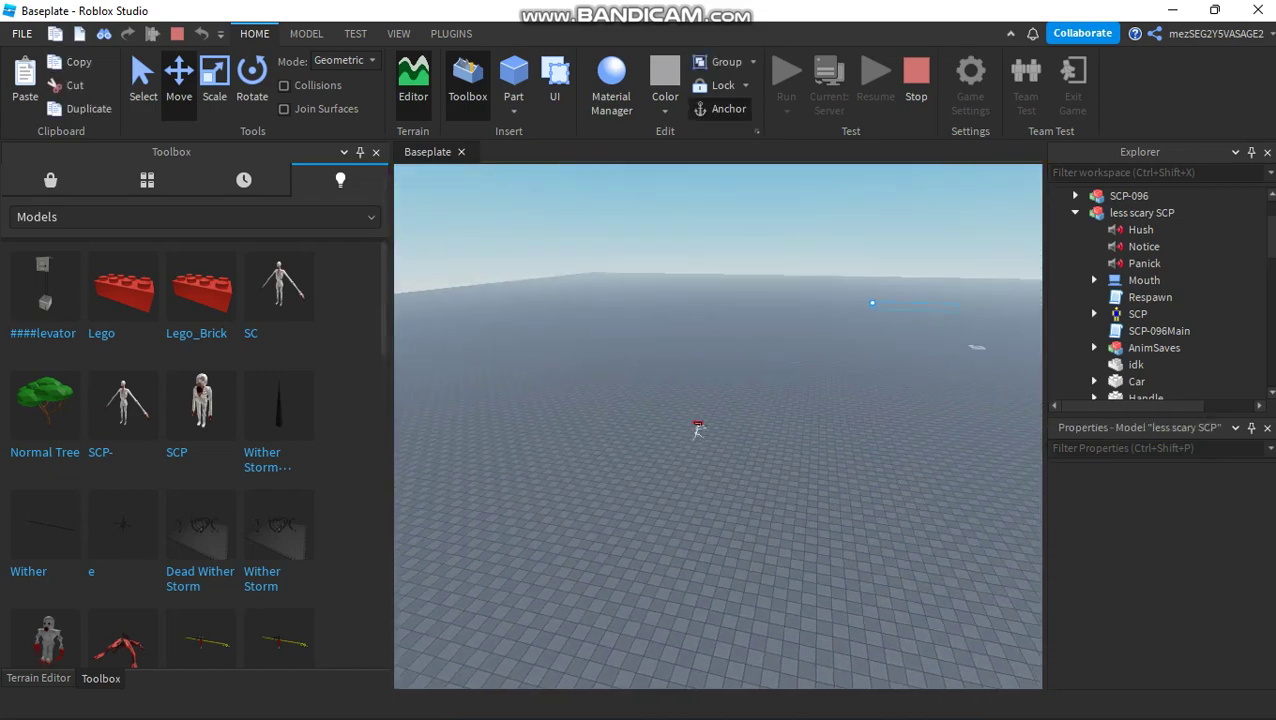
{"action": "right_click_drag", "start_coordinate": [694, 335], "coordinate": [780, 265]}
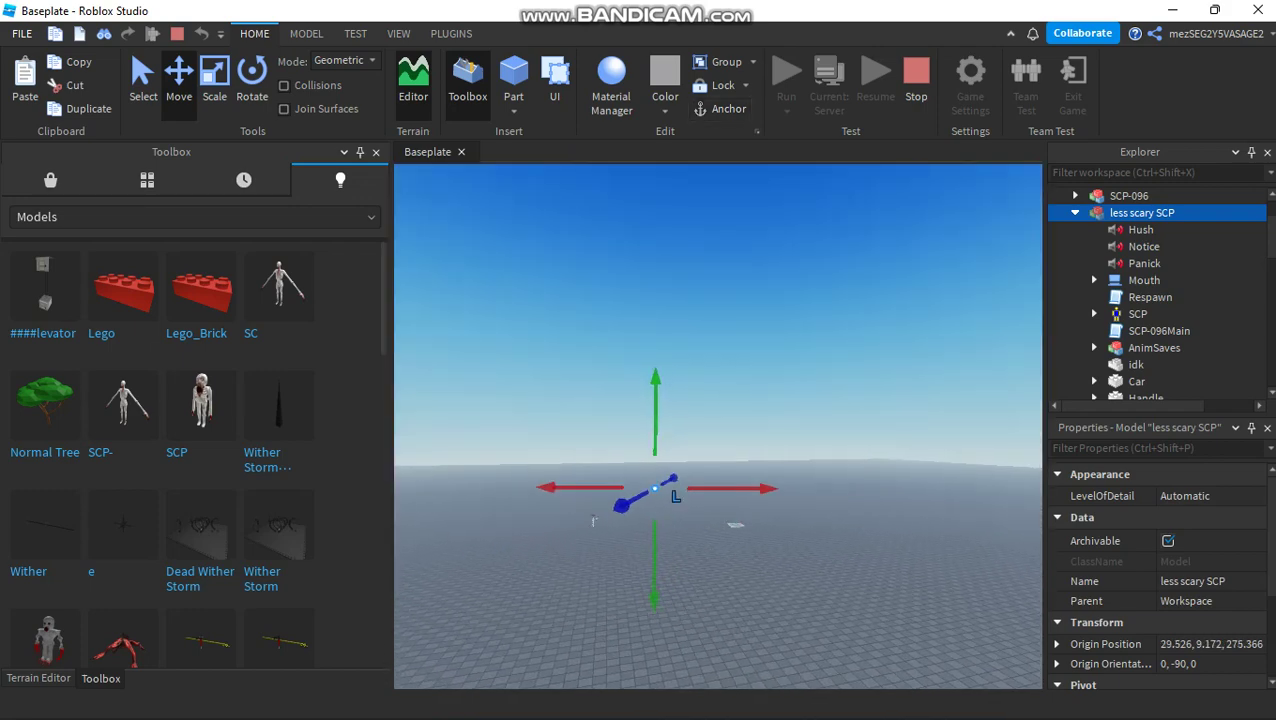
{"action": "left_click", "coordinate": [694, 335]}
{"action": "right_click_drag", "start_coordinate": [694, 335], "coordinate": [672, 457]}
{"action": "key", "text": "w"}
{"action": "key", "text": "w"}
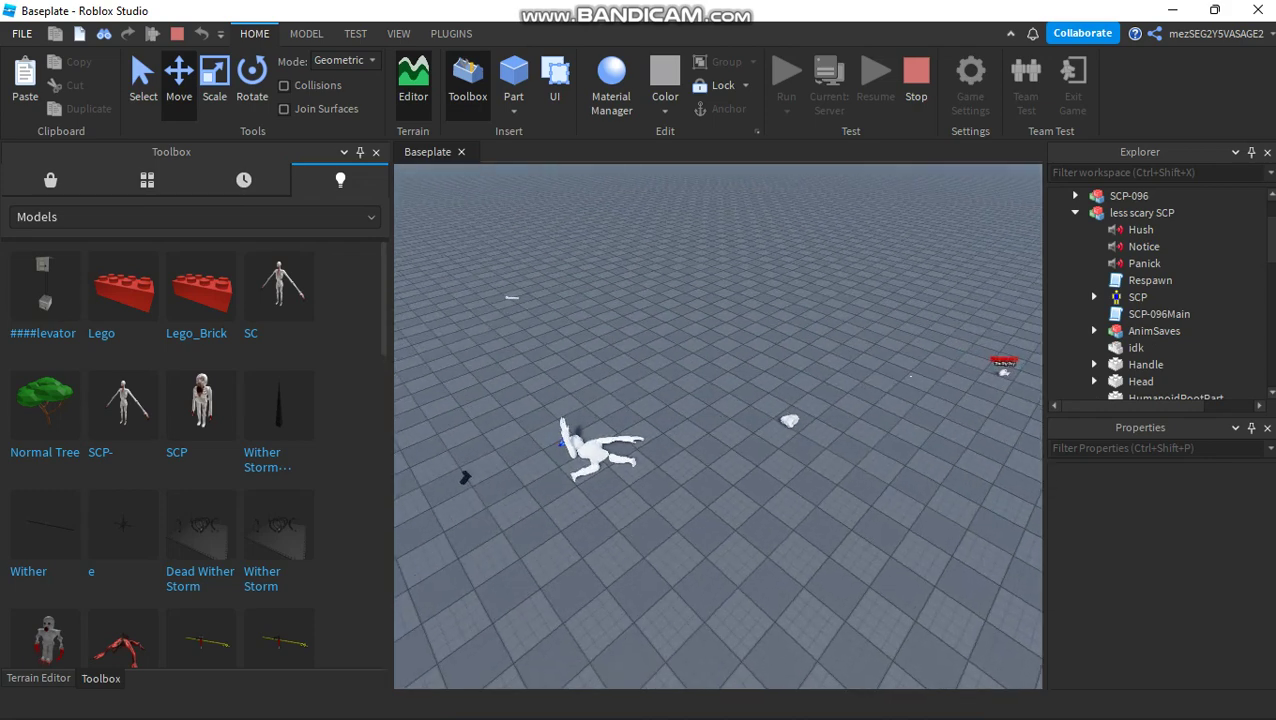
- Delete the SCP-096 model from the workspace
{"action": "right_click_drag", "start_coordinate": [718, 426], "coordinate": [450, 405]}
{"action": "key", "text": "w"}
{"action": "left_click", "coordinate": [1129, 196]}
- Insert the purple "s" model onto the baseplate and observe it near the less scary SCP
{"action": "scroll", "coordinate": [200, 450], "scroll_direction": "down", "scroll_amount": 3}
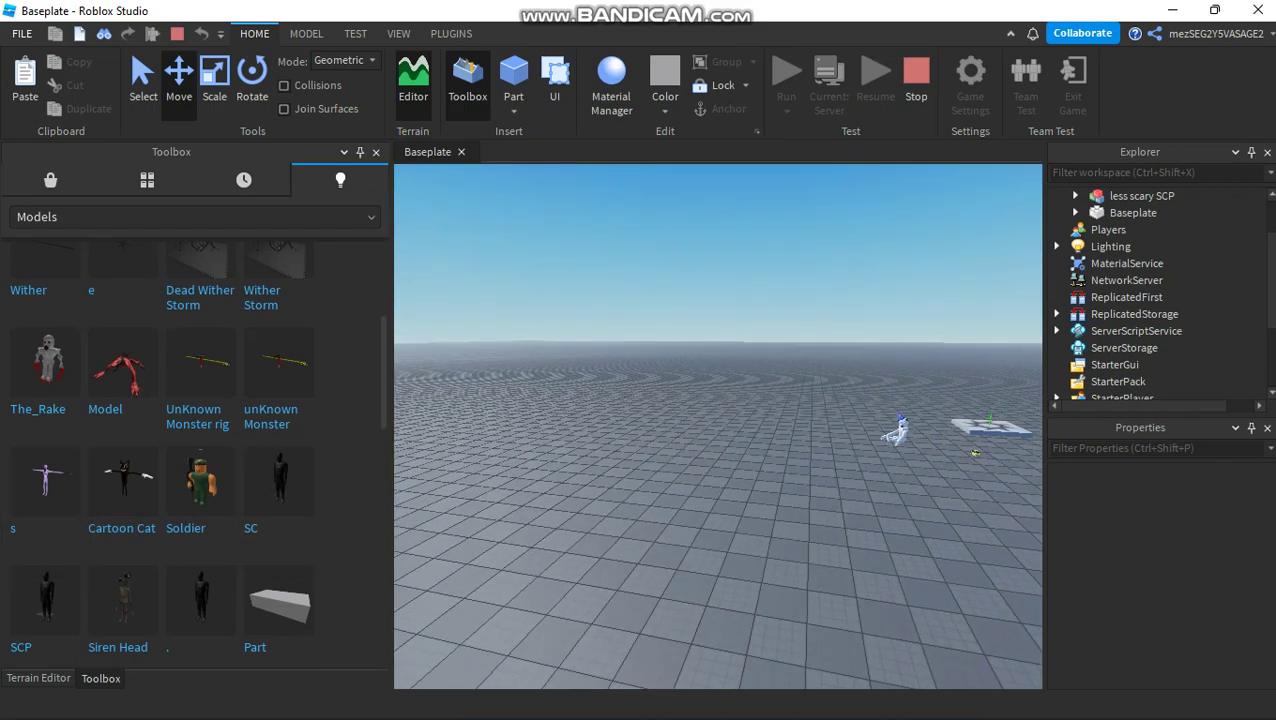
{"action": "right_click_drag", "start_coordinate": [720, 430], "coordinate": [800, 430]}
{"action": "scroll", "coordinate": [718, 426], "scroll_direction": "down", "scroll_amount": 3}
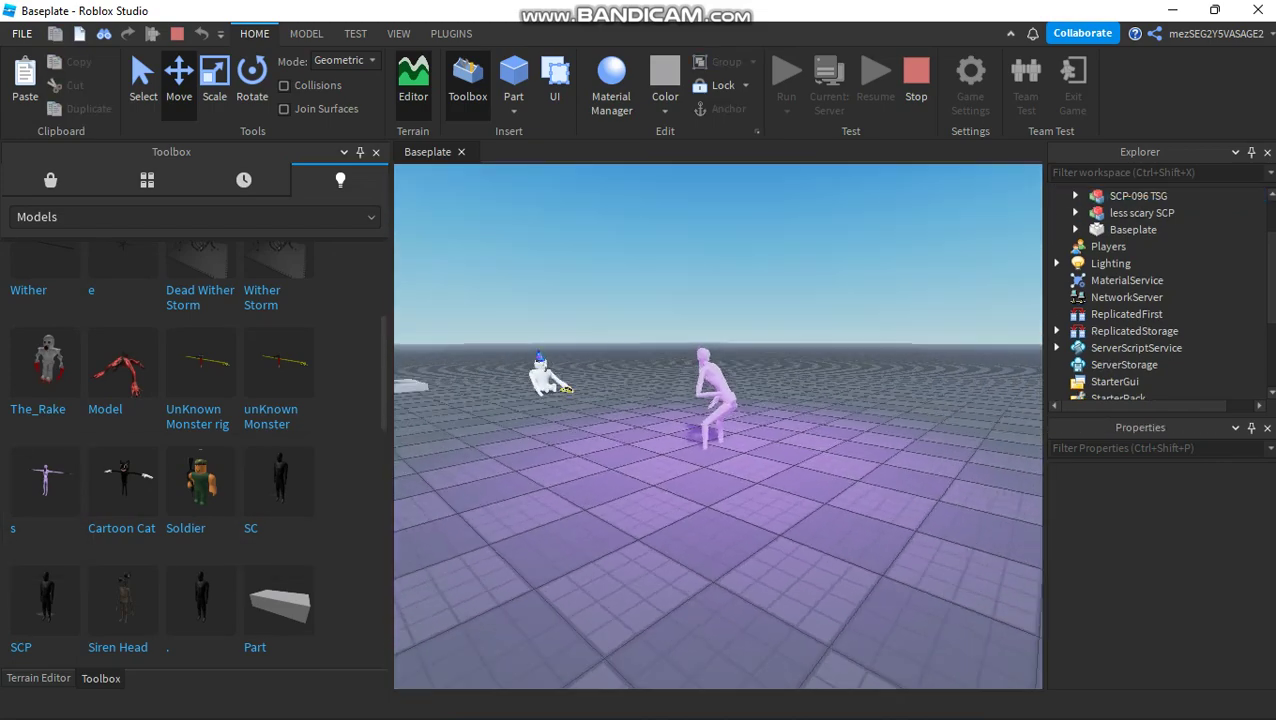
{"action": "right_click_drag", "start_coordinate": [718, 426], "coordinate": [790, 432]}
{"action": "scroll", "coordinate": [820, 420], "scroll_direction": "down", "scroll_amount": 5}
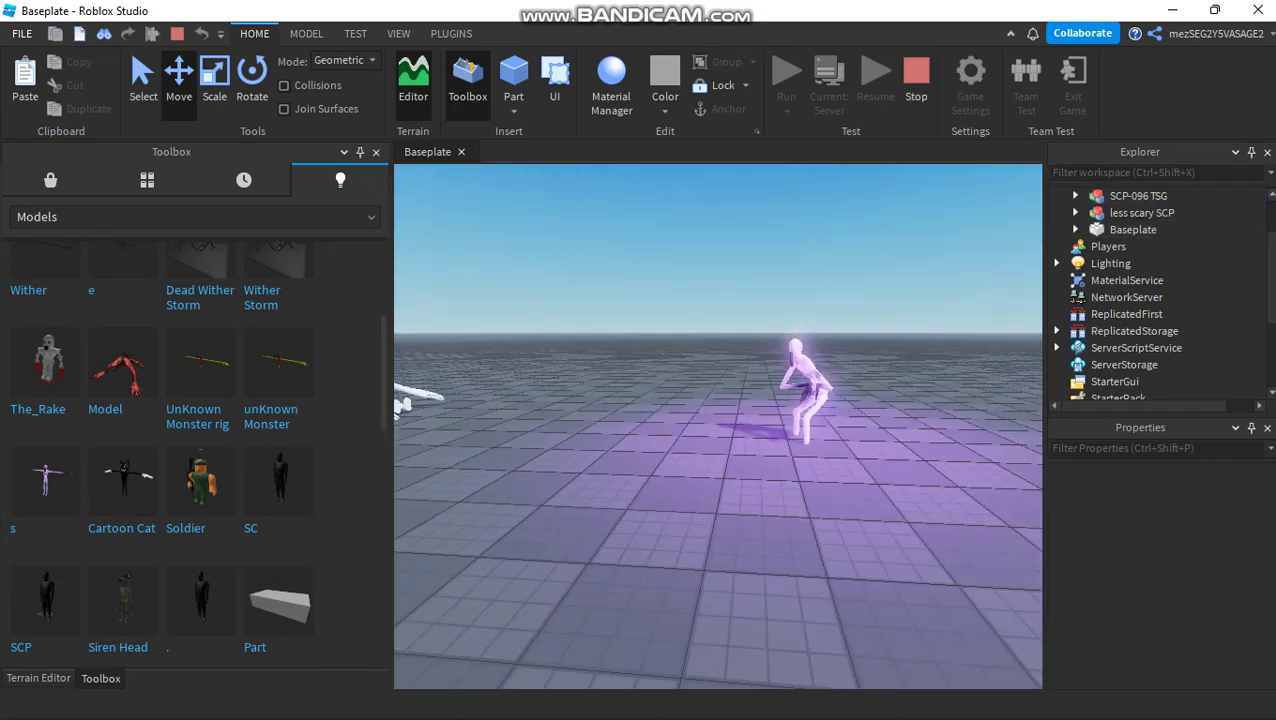
- Move SCP-096 TSG far away from the less scary SCP and leave it suspended high above the baseplate
{"action": "left_click", "coordinate": [805, 384]}
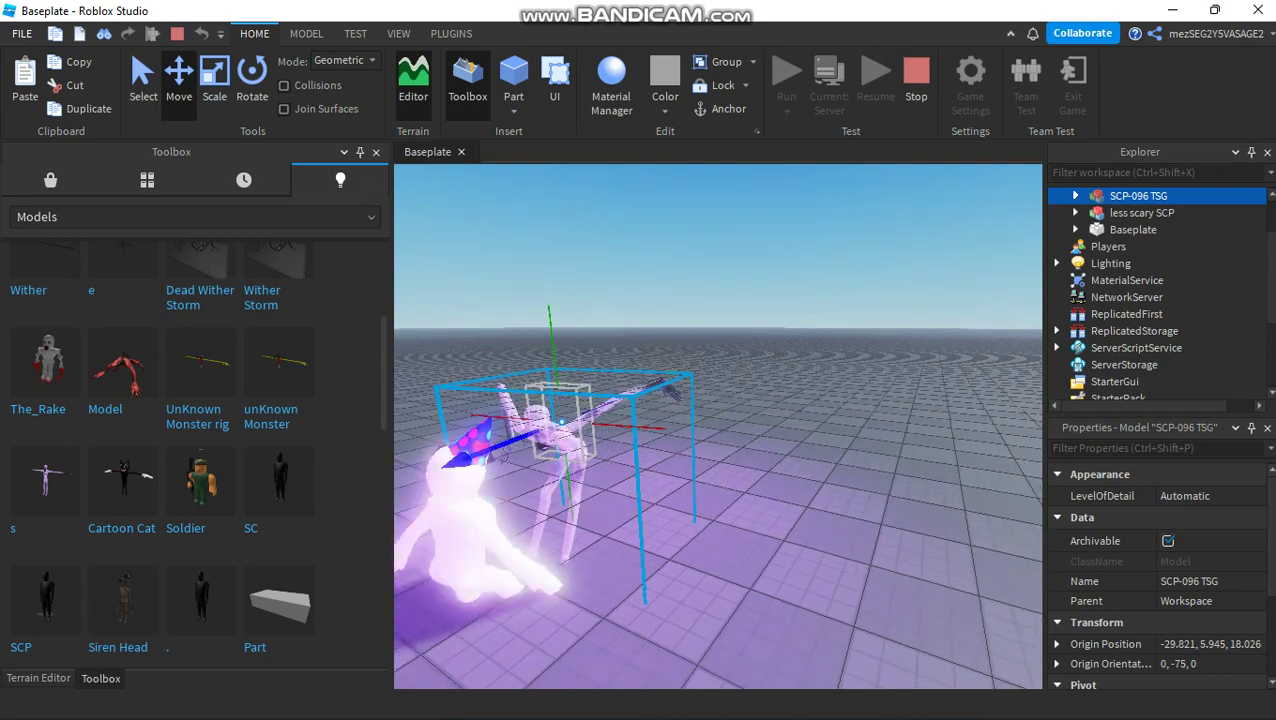
{"action": "left_click_drag", "start_coordinate": [422, 484], "coordinate": [446, 474]}
{"action": "right_click_drag", "start_coordinate": [560, 440], "coordinate": [562, 506]}
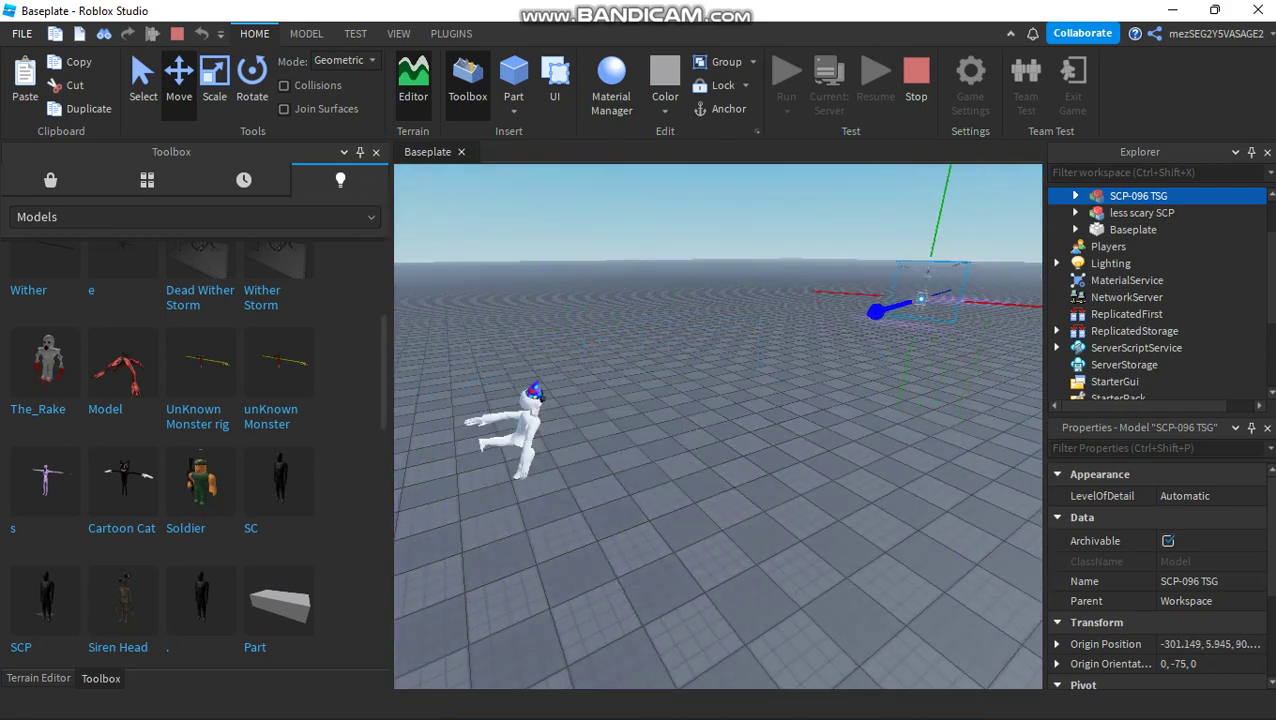
{"action": "key", "text": "s"}
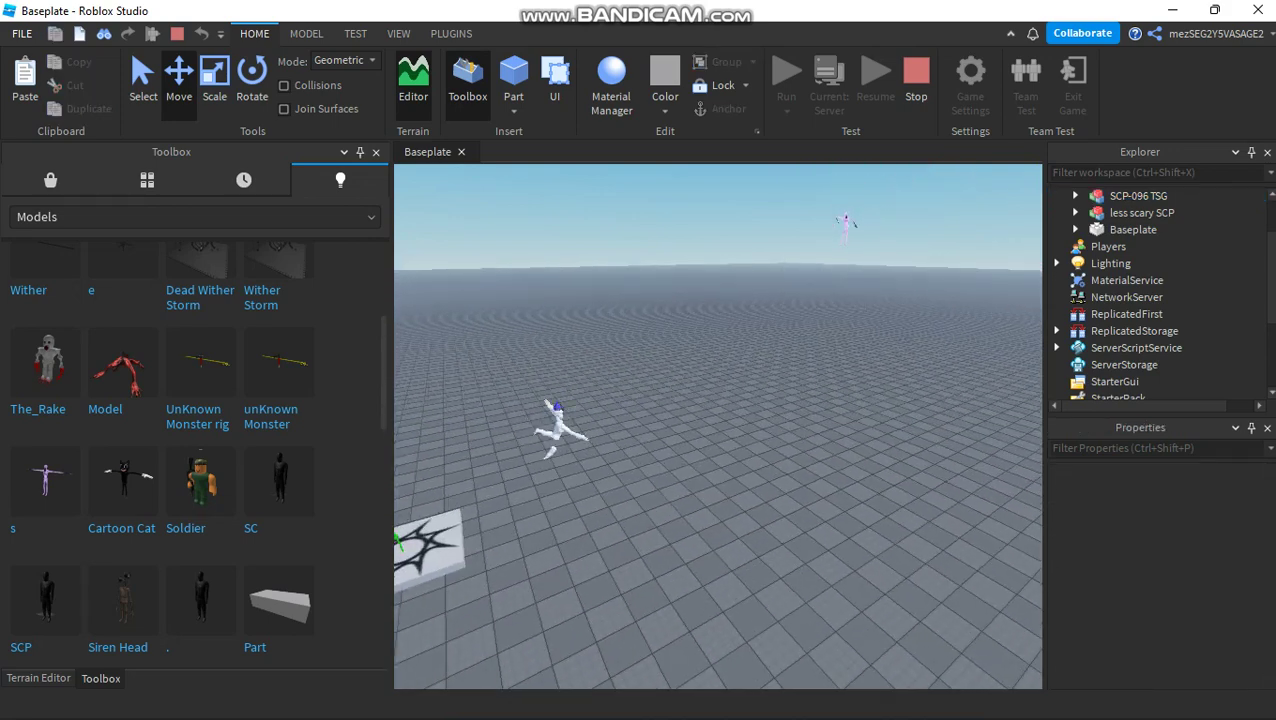
- Anchor the less scary SCP and raise it to a height of about 44 studs
{"action": "left_click", "coordinate": [496, 405]}
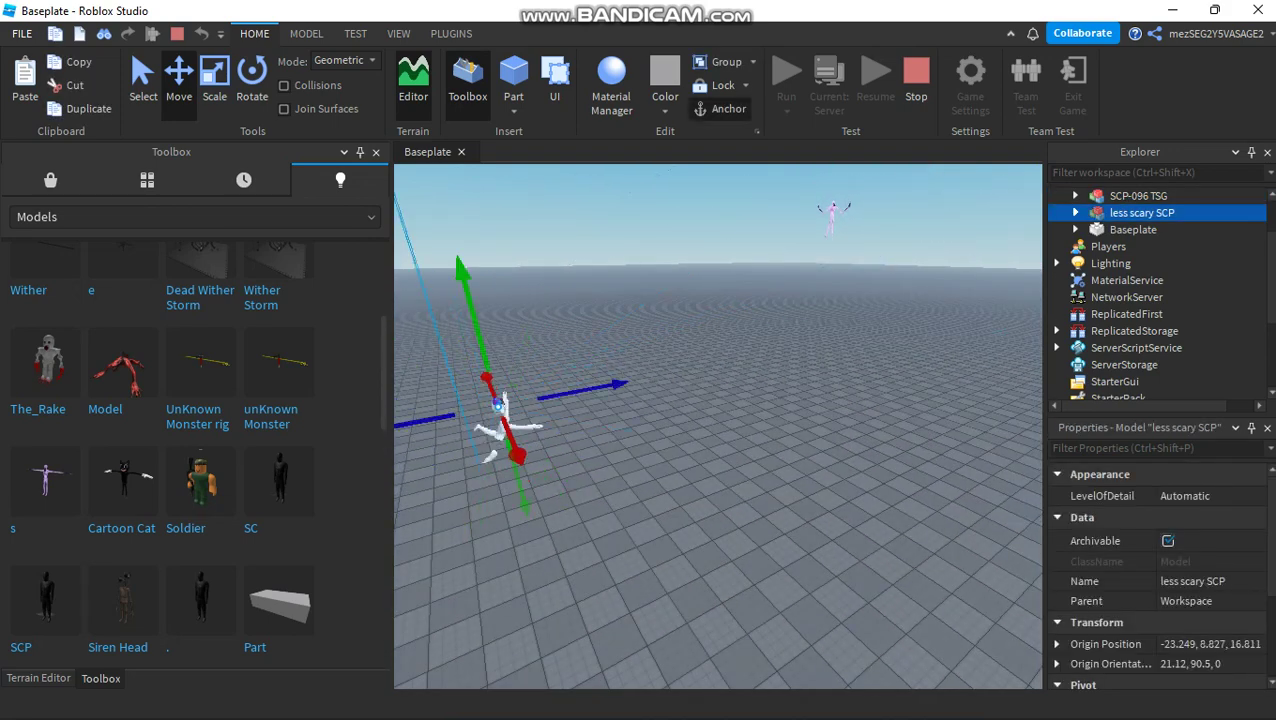
{"action": "right_click_drag", "start_coordinate": [496, 405], "coordinate": [496, 295]}
{"action": "left_click", "coordinate": [496, 405]}
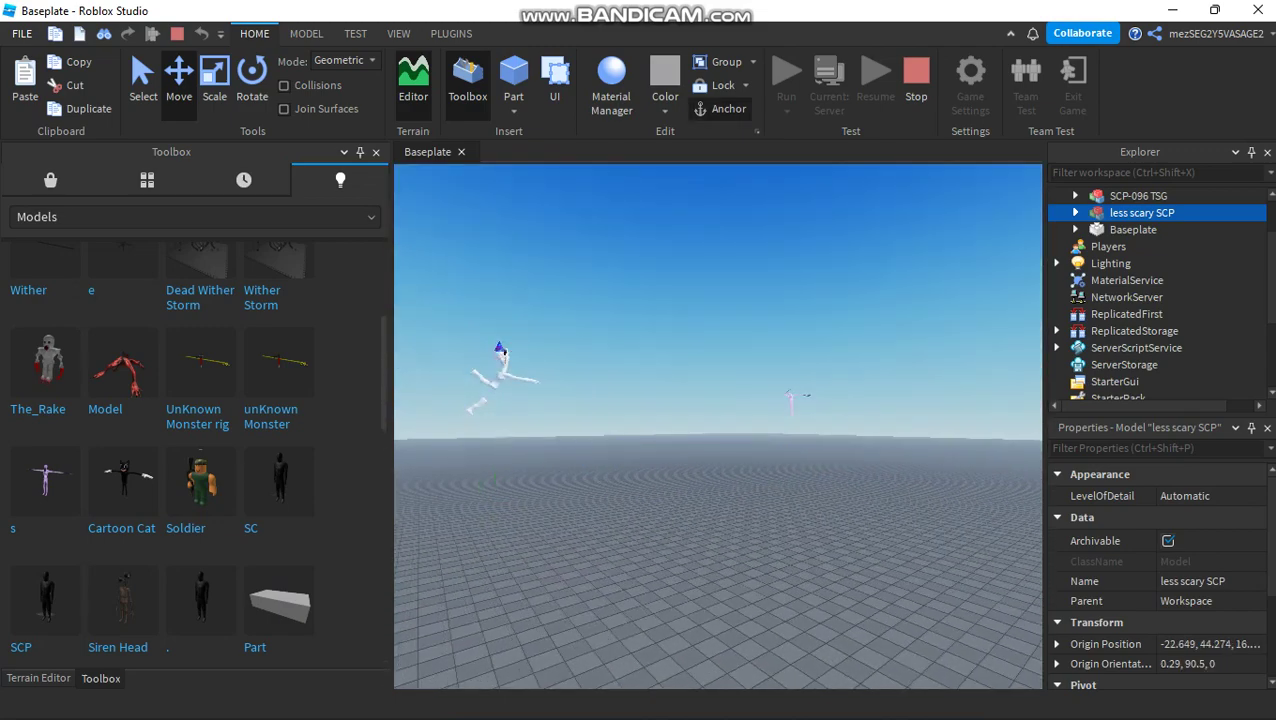
{"action": "right_click_drag", "start_coordinate": [496, 405], "coordinate": [350, 340]}
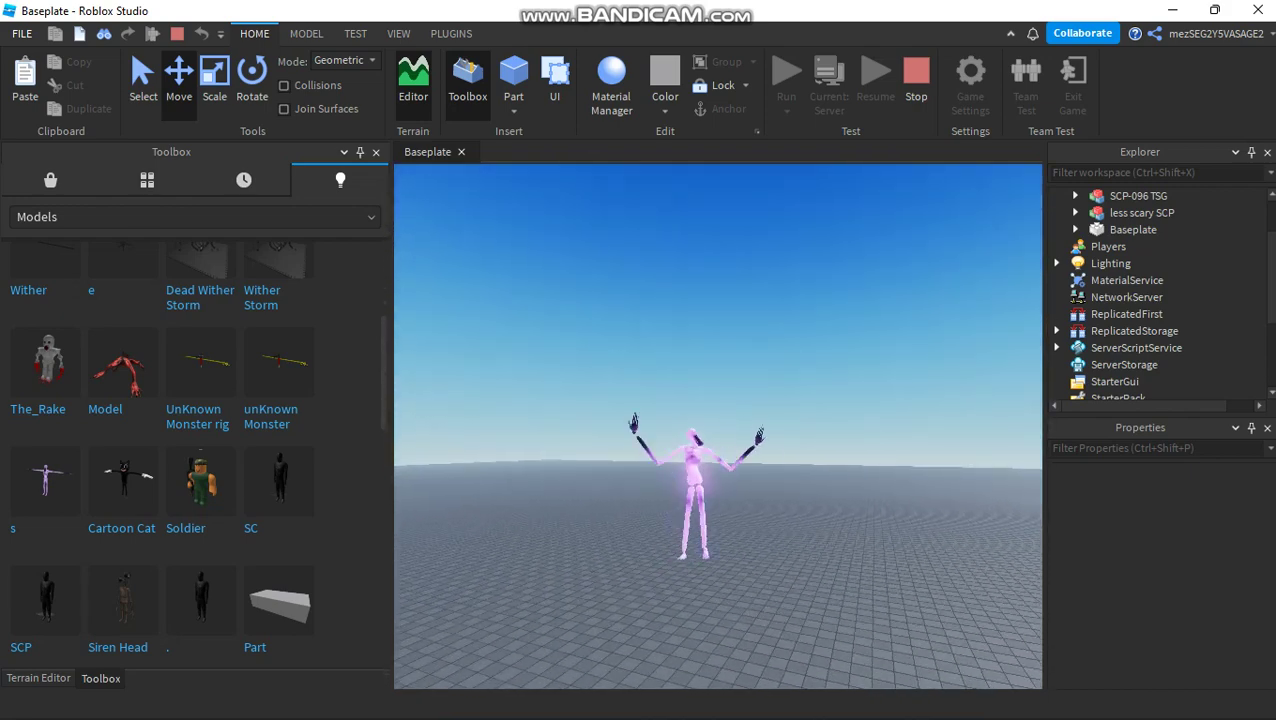
- Unanchor the suspended SCP-096 TSG to drop it onto the baseplate
{"action": "left_click", "coordinate": [1138, 196]}
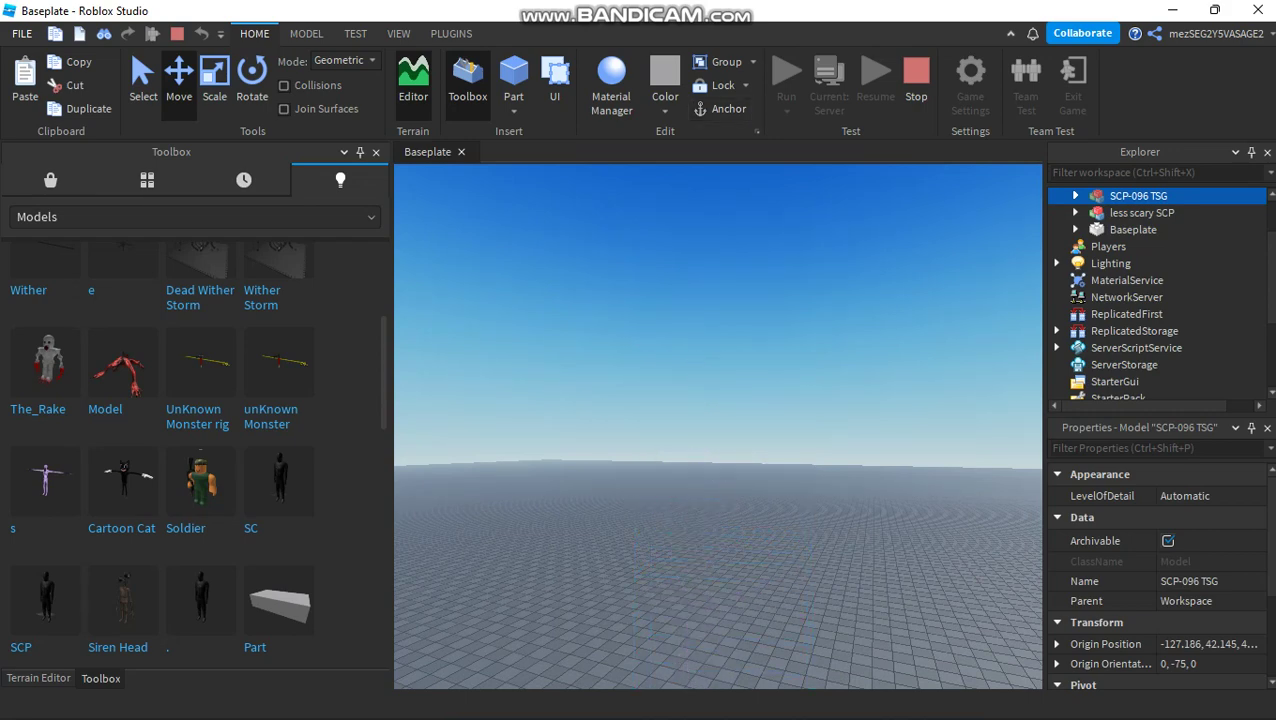
{"action": "left_click", "coordinate": [718, 400]}
{"action": "right_click_drag", "start_coordinate": [718, 400], "coordinate": [718, 350]}
{"action": "scroll", "coordinate": [718, 400], "scroll_direction": "down", "scroll_amount": 4}
- Lift SCP-096 TSG off the baseplate and watch it move relative to the floating less scary SCP
{"action": "left_click", "coordinate": [1150, 196]}
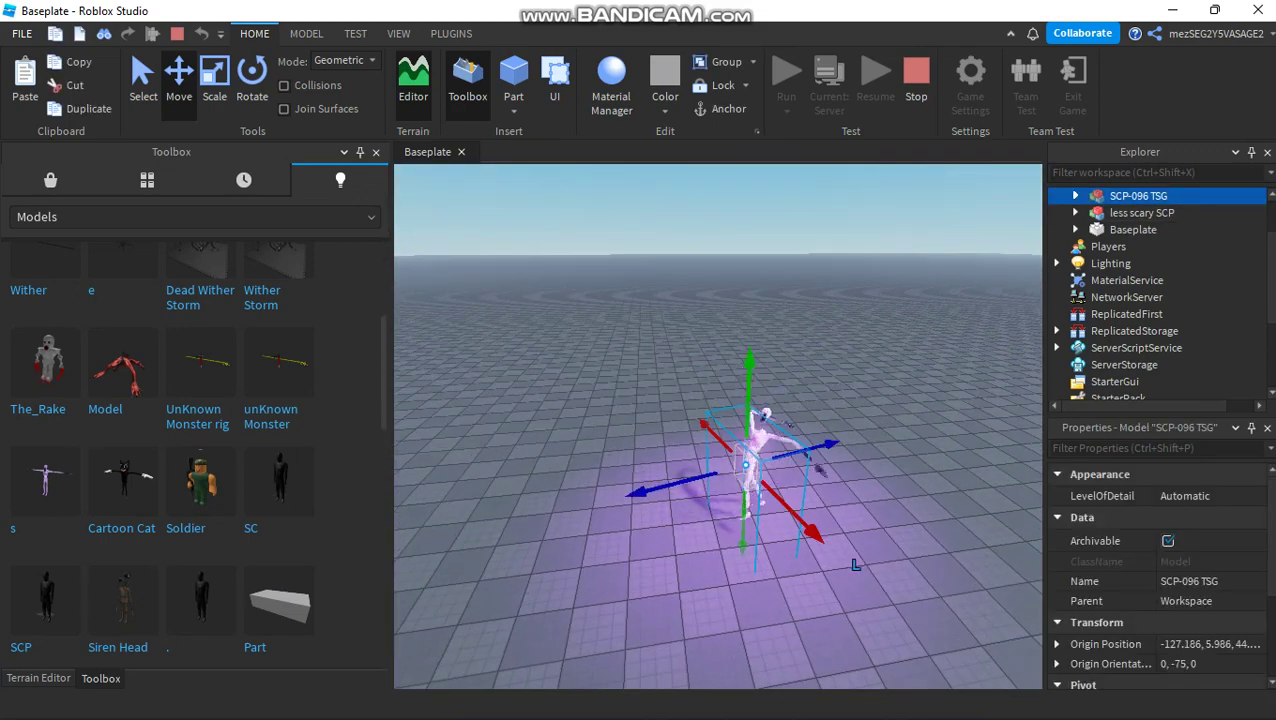
{"action": "left_click_drag", "start_coordinate": [750, 356], "coordinate": [752, 225]}
{"action": "left_click", "coordinate": [809, 572]}
{"action": "scroll", "coordinate": [809, 572], "scroll_direction": "down", "scroll_amount": 5}
{"action": "right_click_drag", "start_coordinate": [809, 572], "coordinate": [762, 556]}
{"action": "key", "text": "s"}
{"action": "key", "text": "w"}
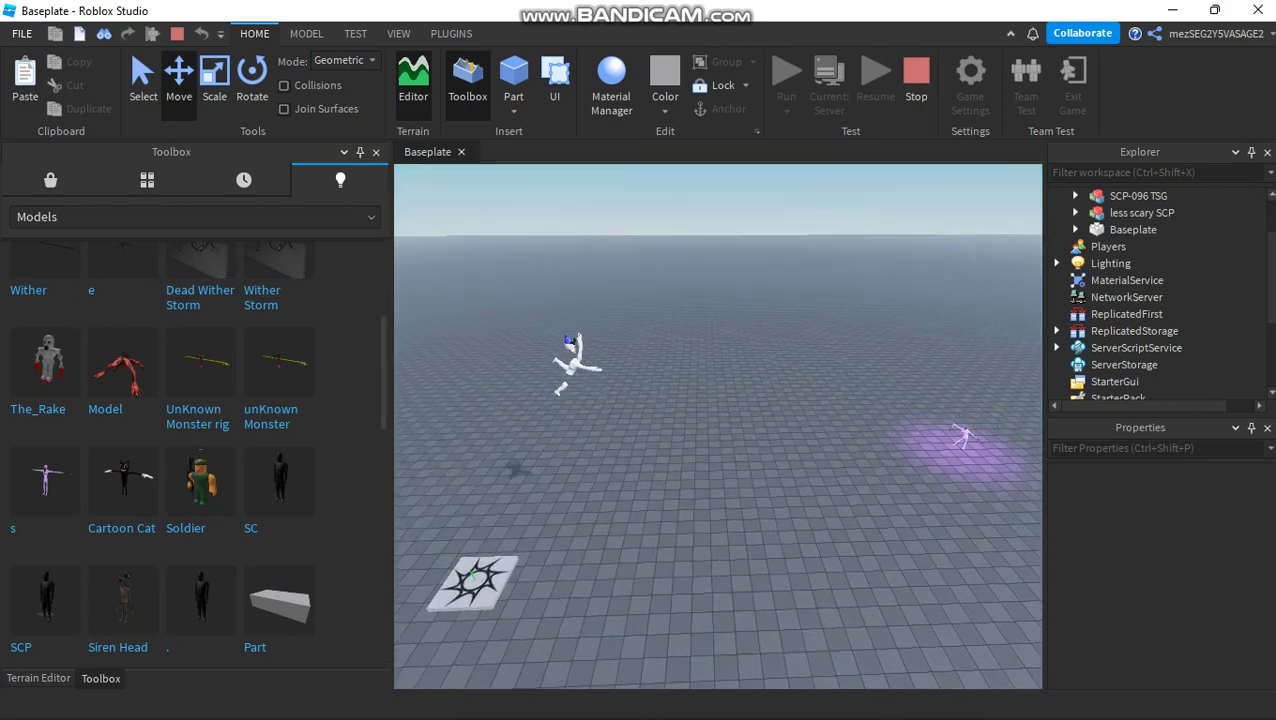
- Release the less scary SCP from the air and watch SCP-096 TSG attack it on the baseplate
{"action": "left_click", "coordinate": [571, 360]}
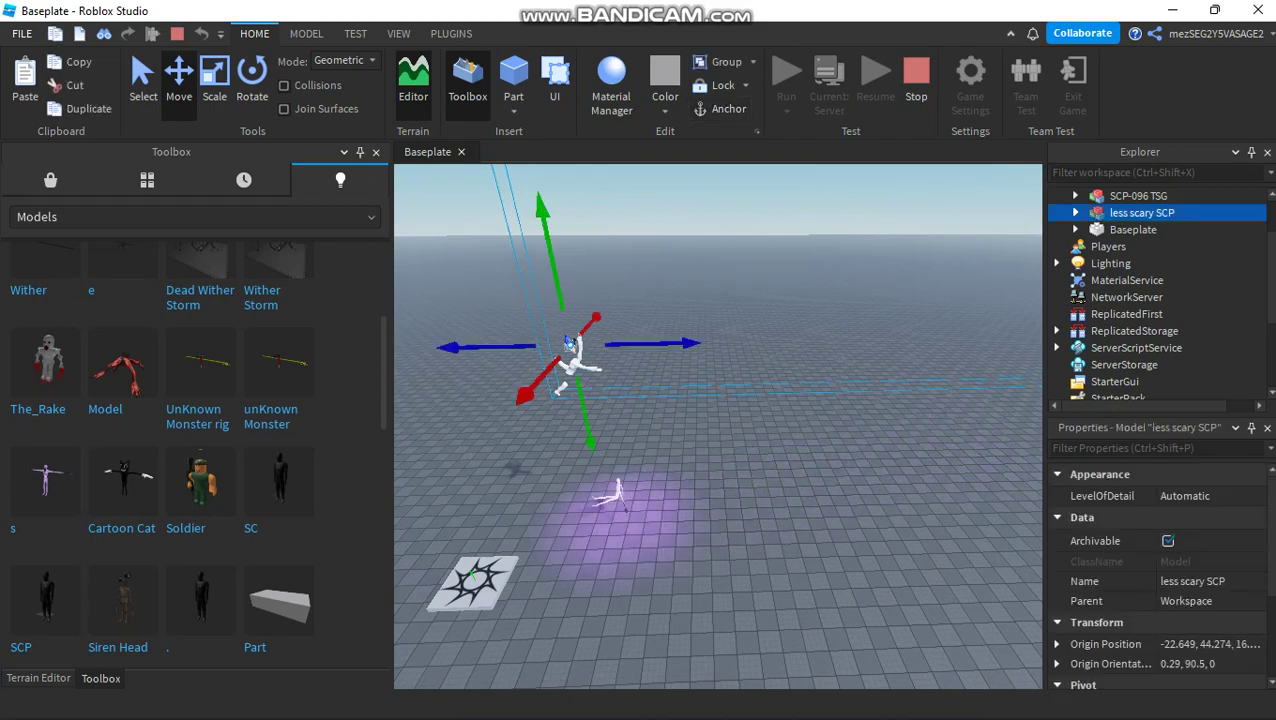
{"action": "left_click", "coordinate": [668, 254]}
{"action": "mouse_move", "coordinate": [668, 254]}
{"action": "right_mouse_down"}
{"action": "mouse_move", "coordinate": [735, 410]}
{"action": "mouse_move", "coordinate": [786, 282]}
{"action": "mouse_move", "coordinate": [760, 300]}
{"action": "mouse_move", "coordinate": [740, 250]}
{"action": "mouse_move", "coordinate": [810, 200]}
{"action": "mouse_move", "coordinate": [780, 220]}
{"action": "mouse_move", "coordinate": [735, 205]}
{"action": "mouse_move", "coordinate": [675, 265]}
{"action": "mouse_move", "coordinate": [688, 258]}
{"action": "mouse_move", "coordinate": [660, 250]}
{"action": "right_mouse_up"}
{"action": "key", "text": "w"}
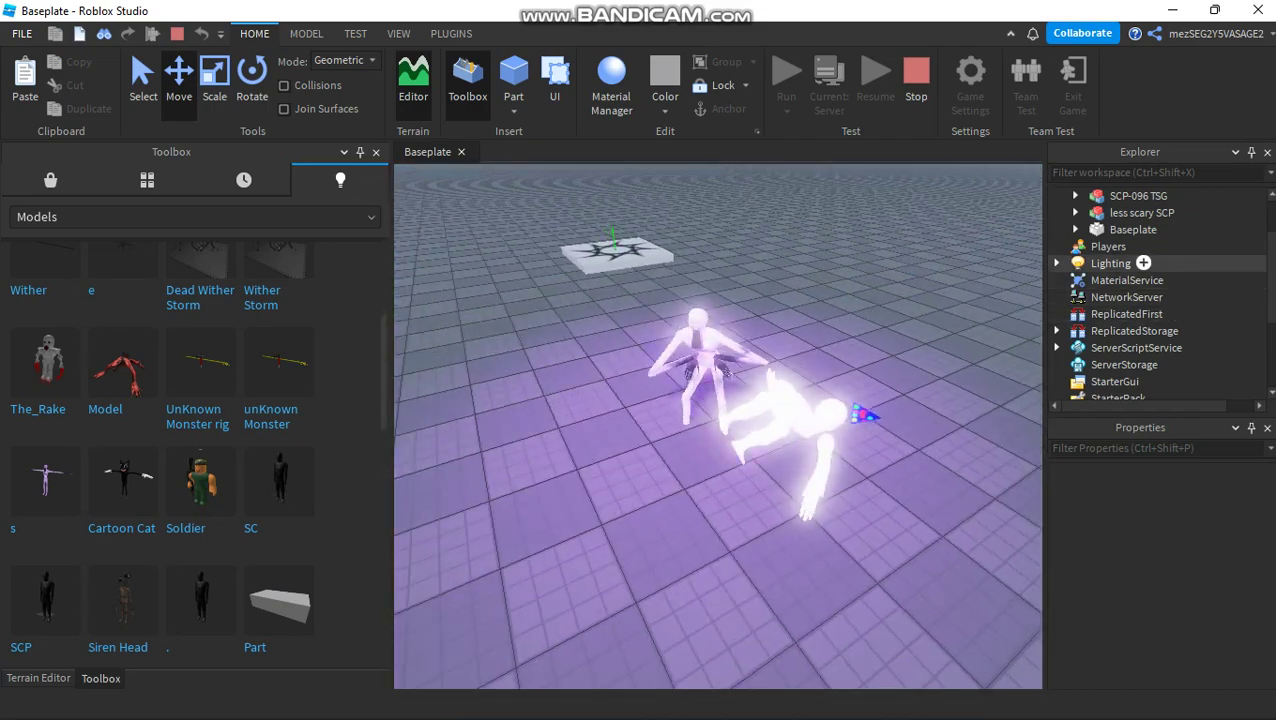
- Cut SCP-096 TSG out of the workspace
{"action": "left_click", "coordinate": [1140, 196]}
{"action": "key", "text": "ctrl+x"}
{"action": "right_click_drag", "start_coordinate": [720, 300], "coordinate": [800, 265]}
{"action": "key", "text": "w"}
{"action": "key", "text": "s"}
{"action": "key", "text": "s"}
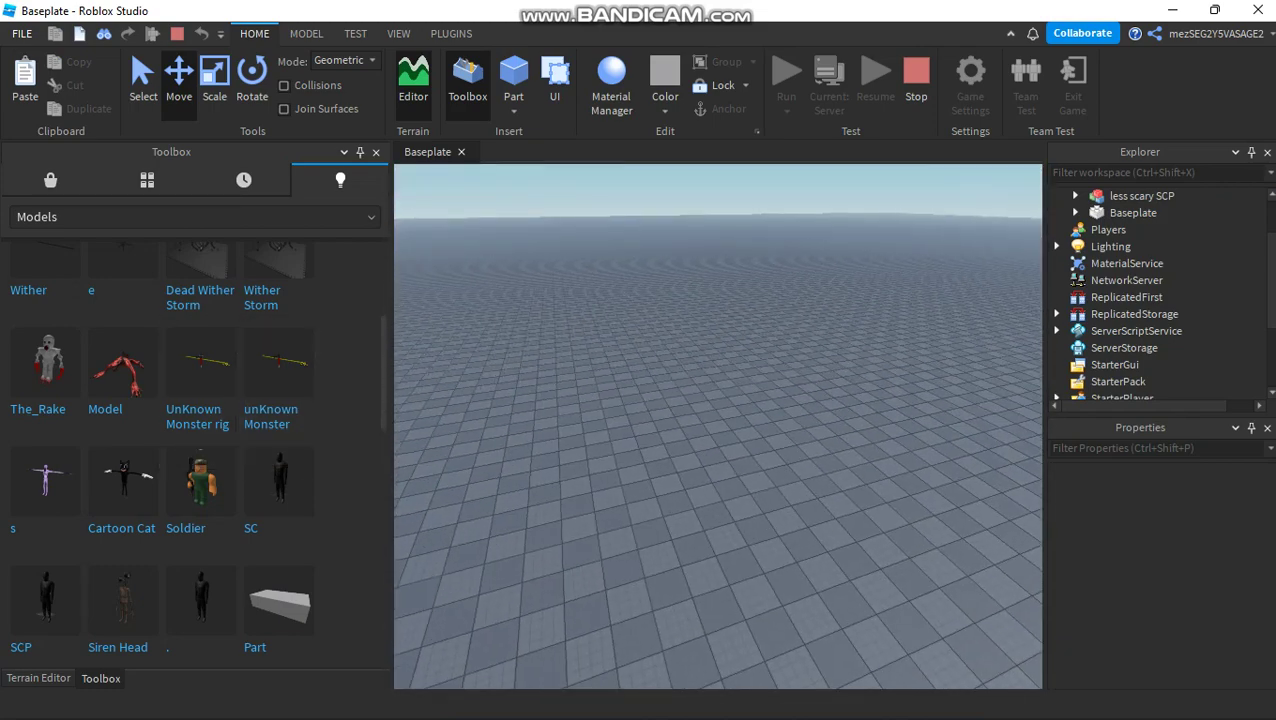
- Insert the unKnown Monster model onto the baseplate and observe it against the less scary SCP
{"action": "right_click_drag", "start_coordinate": [720, 430], "coordinate": [705, 408]}
{"action": "left_click", "coordinate": [718, 430]}
{"action": "key", "text": "w"}
{"action": "key", "text": "w"}
- Delete the unKnown Monster from the baseplate
{"action": "left_click", "coordinate": [726, 417]}
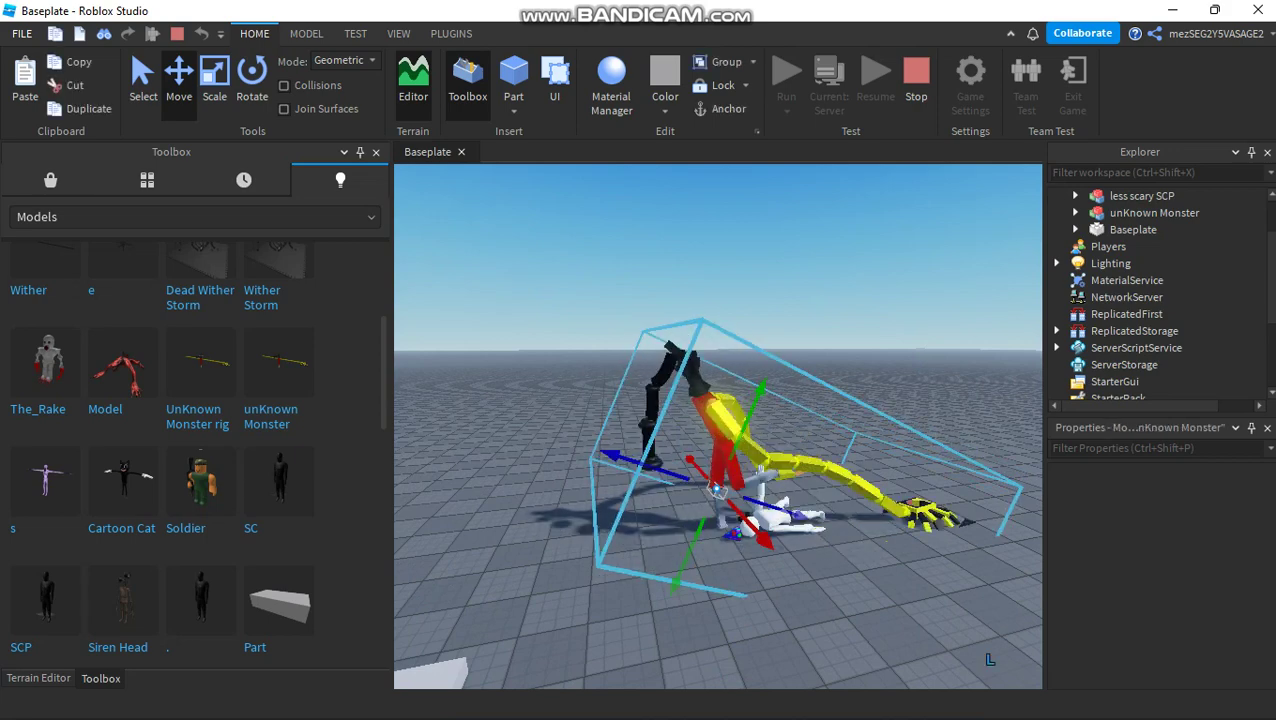
{"action": "key", "text": "Delete"}
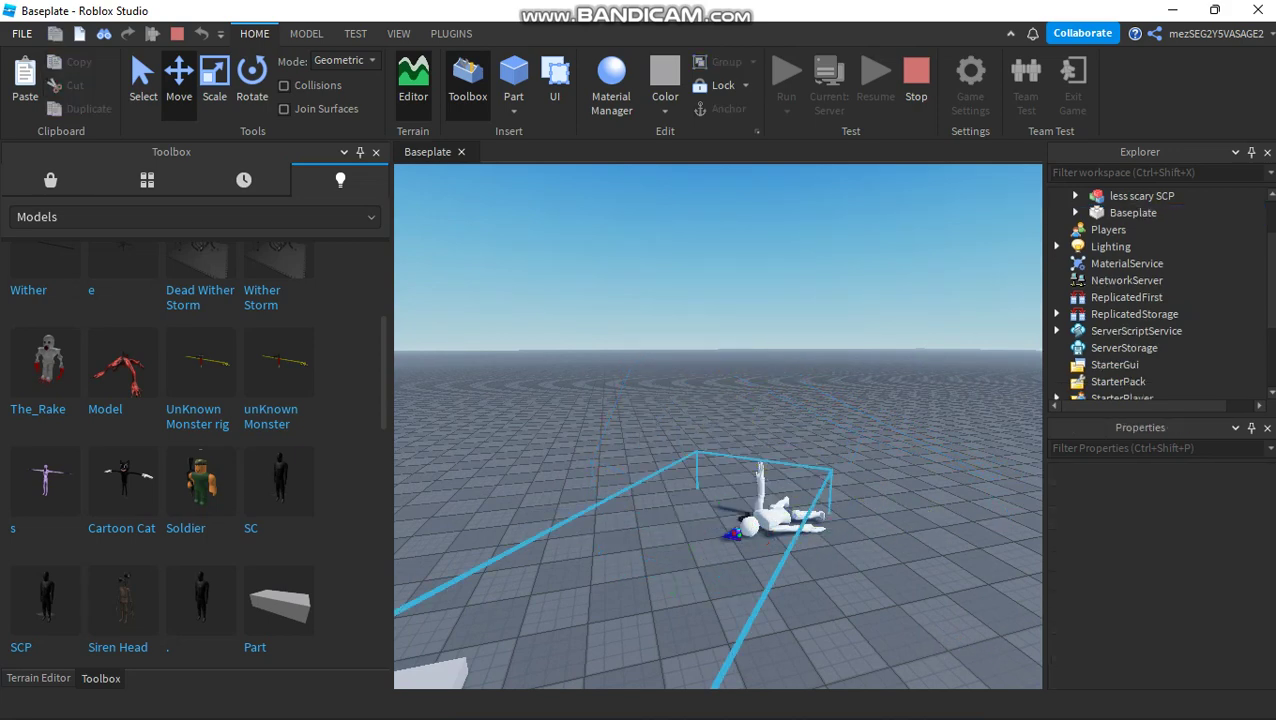
- Select the less scary SCP lying on the ground and sink it below the baseplate
{"action": "left_click", "coordinate": [768, 518]}
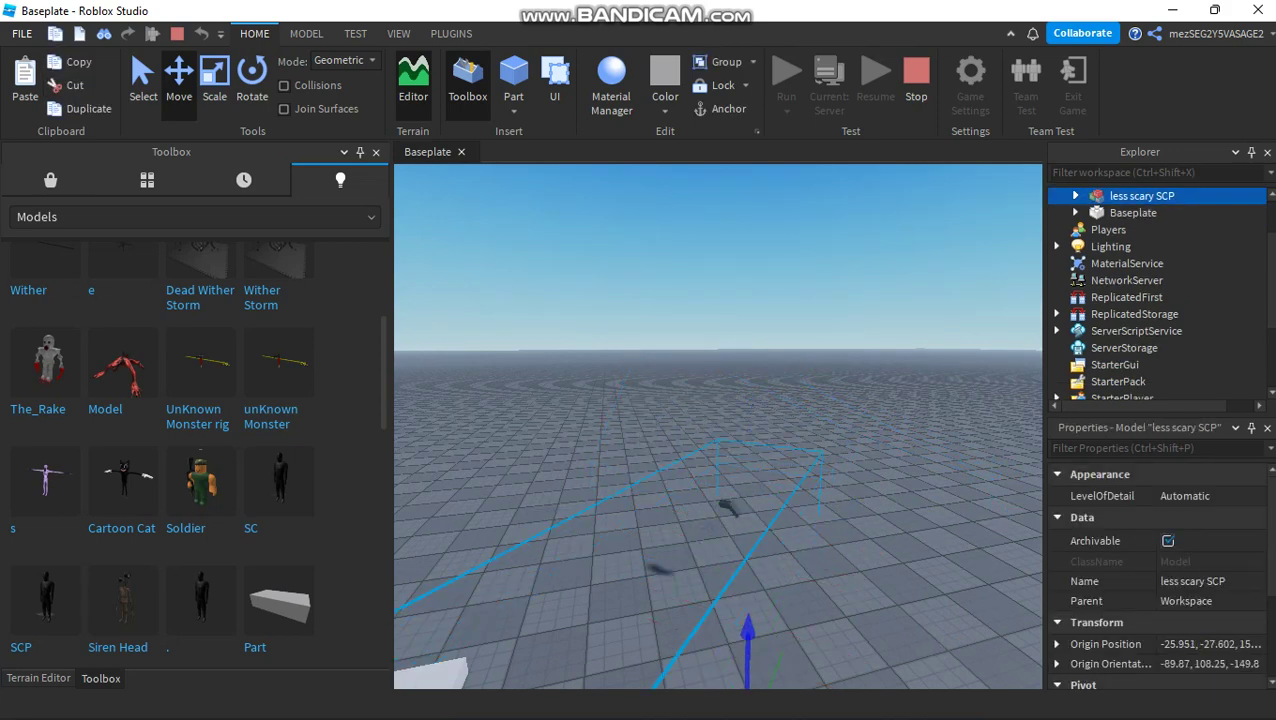
{"action": "key", "text": "Delete"}
{"action": "right_click_drag", "start_coordinate": [718, 427], "coordinate": [790, 450]}
{"action": "key", "text": "w"}
- Insert the Mr.Bye Bye model from the saved models onto the baseplate and bring it into close view
{"action": "scroll", "coordinate": [718, 427], "scroll_direction": "down", "scroll_amount": 5}
{"action": "scroll", "coordinate": [279, 505], "scroll_direction": "down", "scroll_amount": 3}
{"action": "right_click_drag", "start_coordinate": [718, 427], "coordinate": [605, 452]}
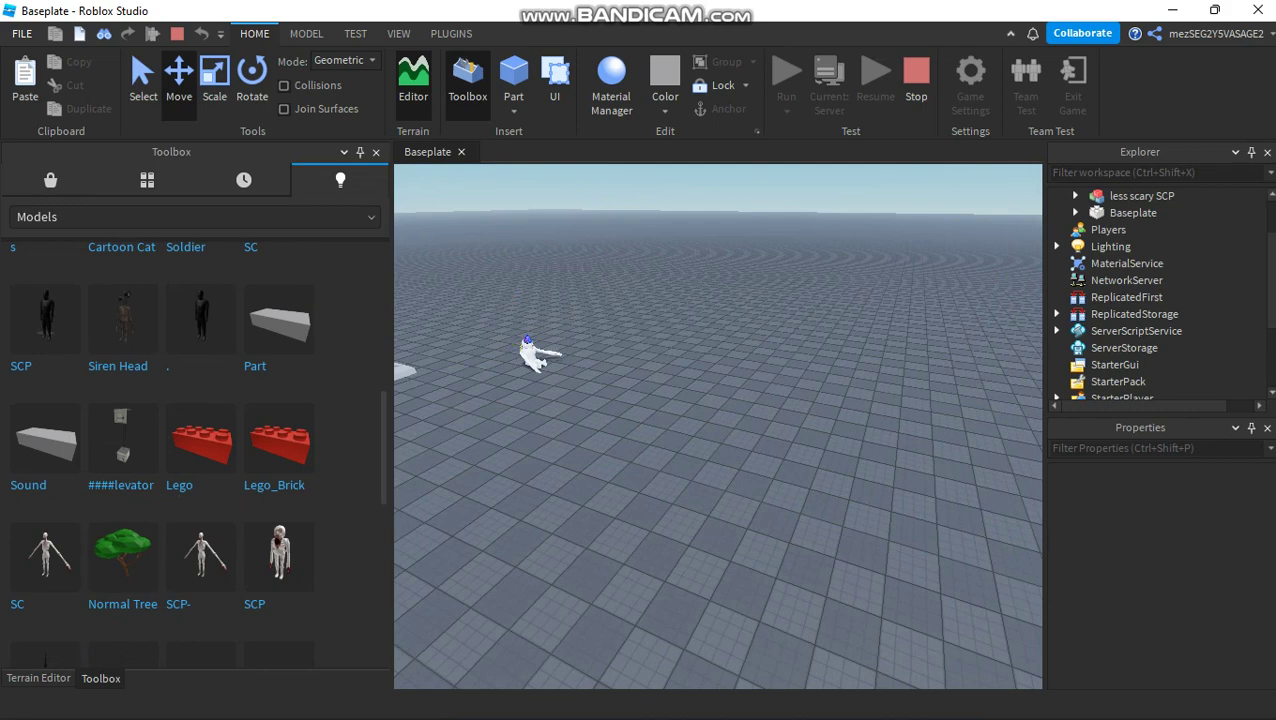
{"action": "scroll", "coordinate": [279, 540], "scroll_direction": "up", "scroll_amount": 1}
{"action": "scroll", "coordinate": [279, 540], "scroll_direction": "down", "scroll_amount": 2}
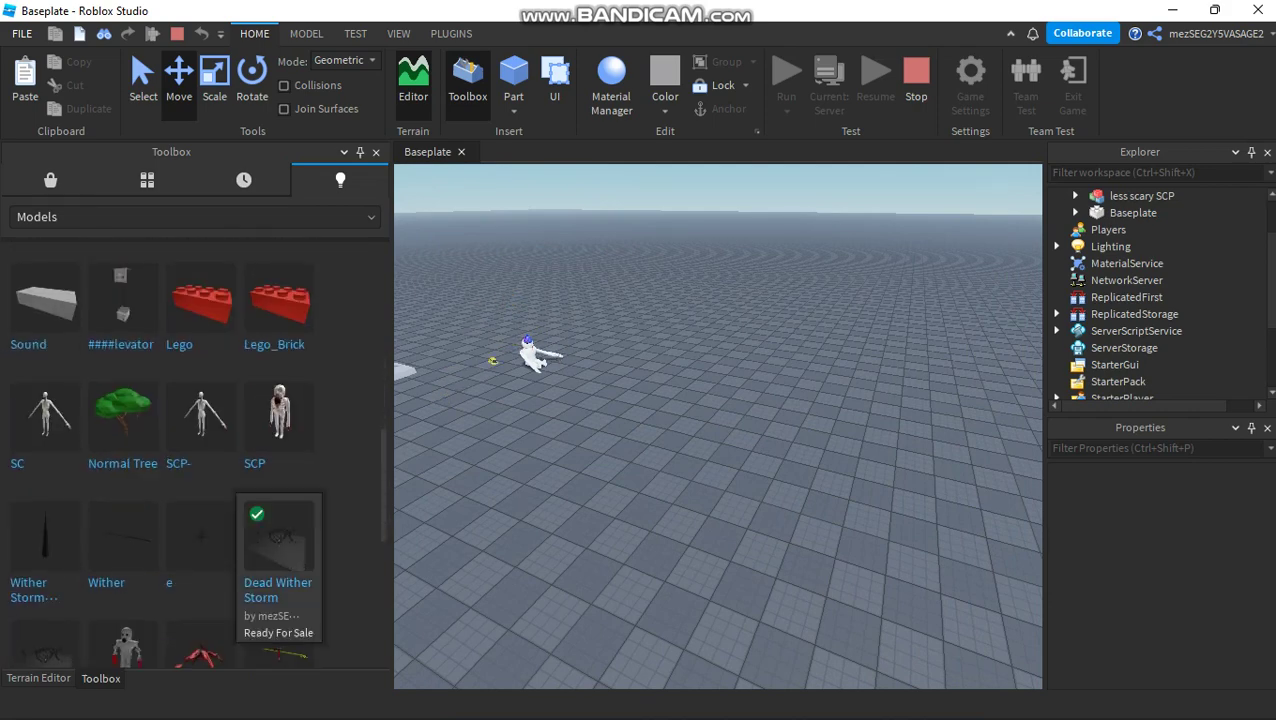
{"action": "scroll", "coordinate": [135, 530], "scroll_direction": "down", "scroll_amount": 2}
{"action": "scroll", "coordinate": [125, 525], "scroll_direction": "down", "scroll_amount": 10}
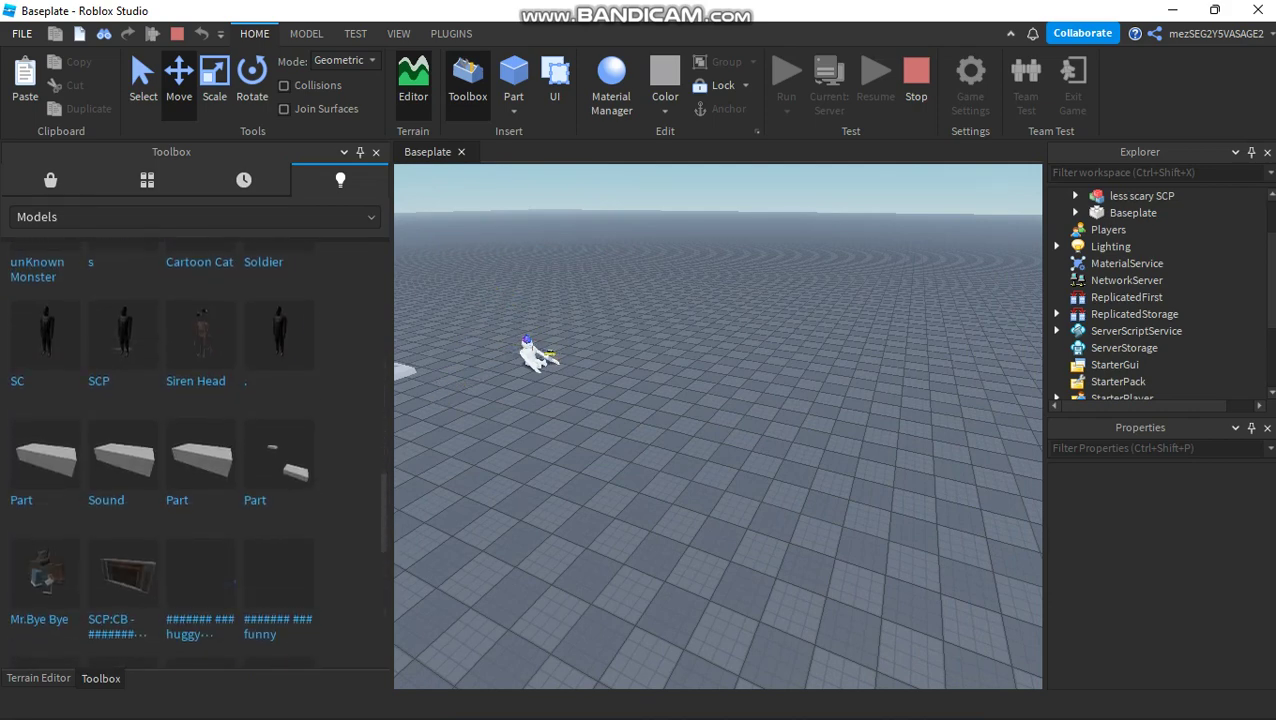
{"action": "right_click_drag", "start_coordinate": [520, 445], "coordinate": [640, 415]}
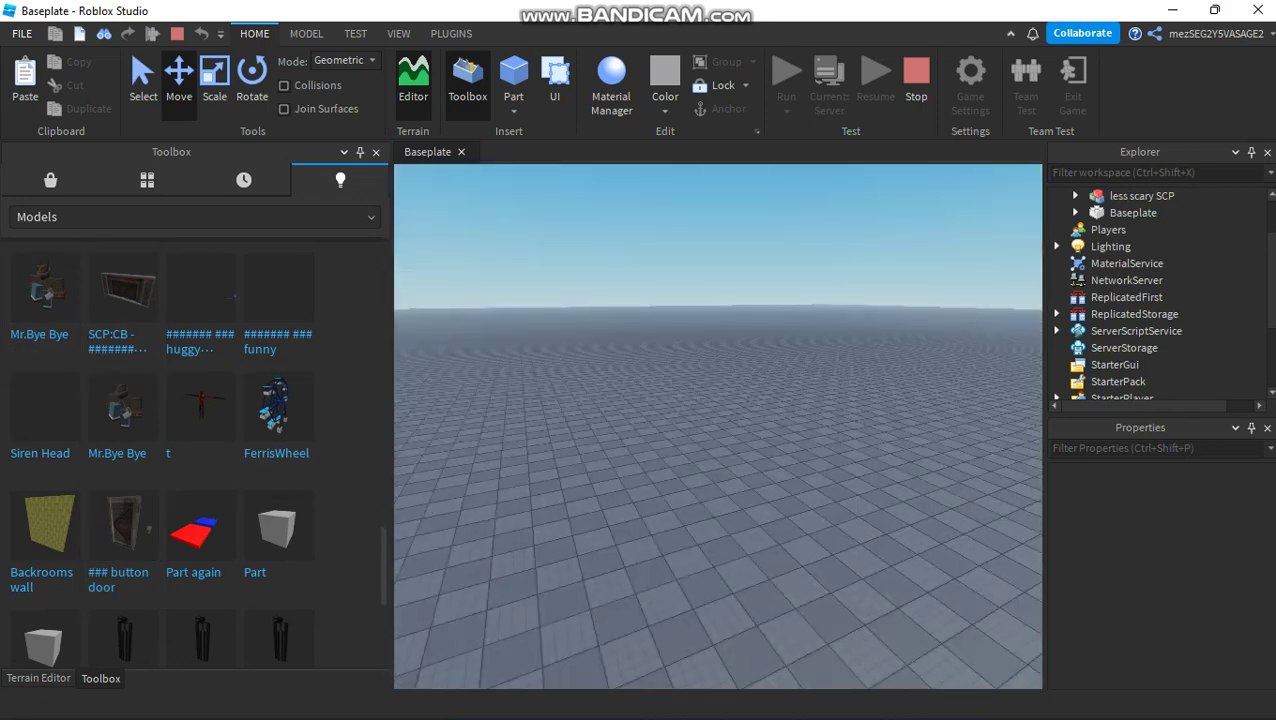
{"action": "key", "text": "f"}
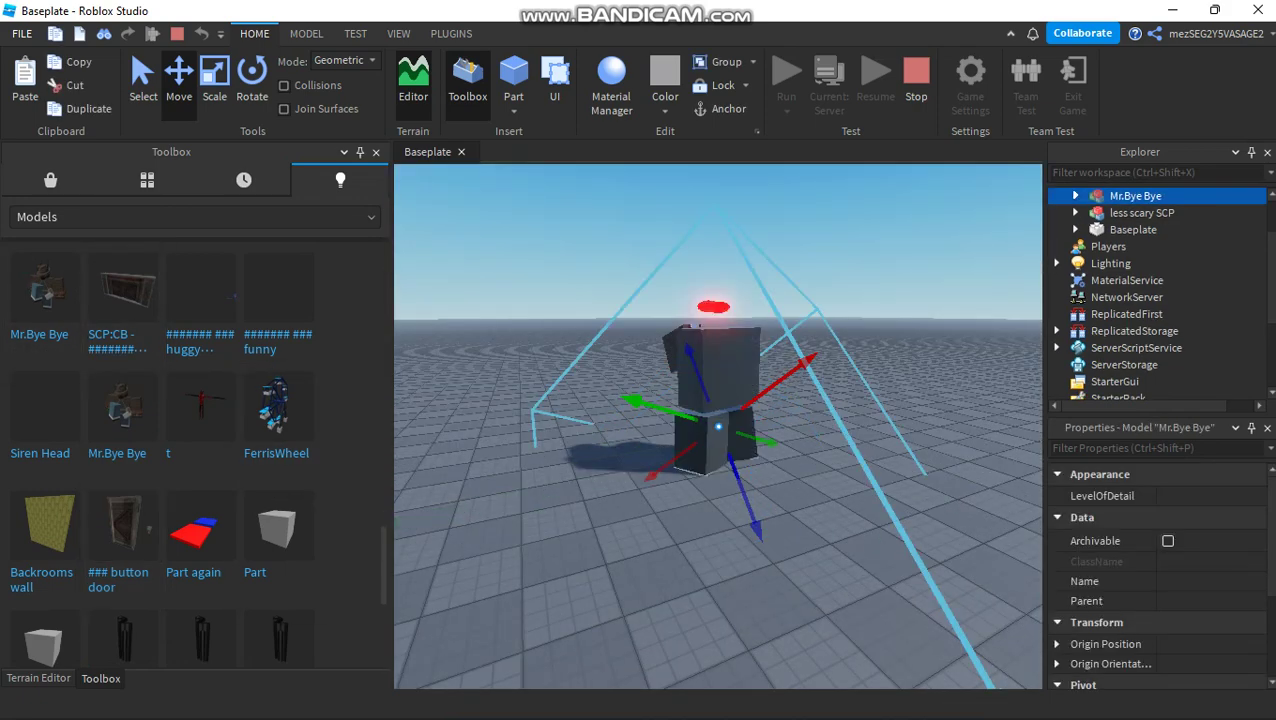
{"action": "right_click_drag", "start_coordinate": [718, 430], "coordinate": [720, 475]}
{"action": "left_click", "coordinate": [800, 520]}
- Select the less scary SCP and track its movement around Mr.Bye Bye on the baseplate
{"action": "key", "text": "w"}
{"action": "left_click", "coordinate": [717, 464]}
{"action": "key", "text": "a"}
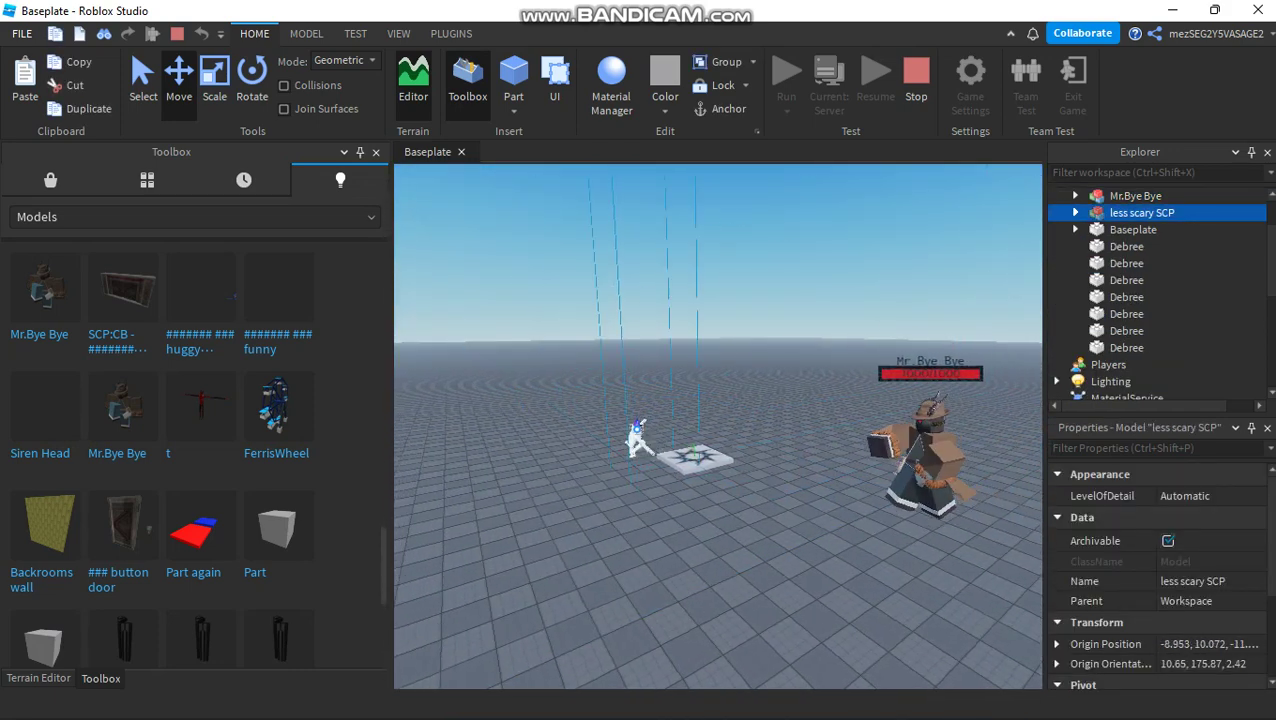
{"action": "right_click_drag", "start_coordinate": [718, 440], "coordinate": [580, 422]}
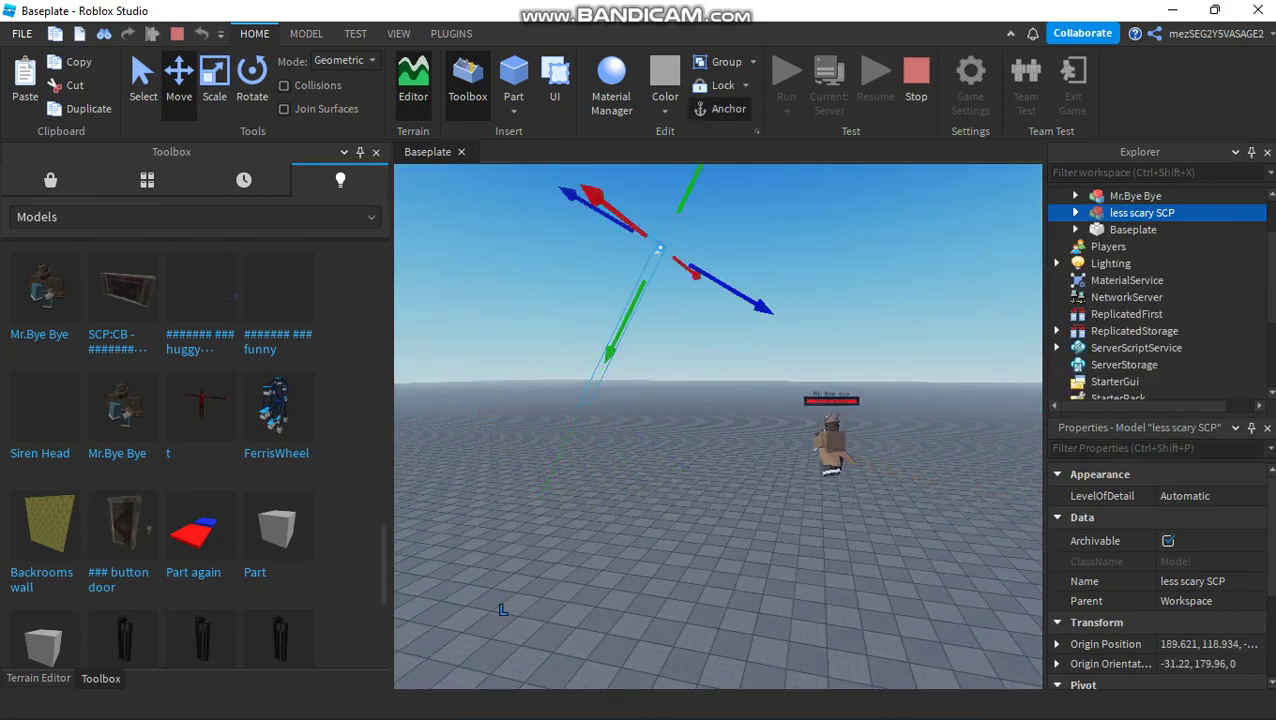
{"action": "left_click", "coordinate": [563, 490]}
{"action": "right_click_drag", "start_coordinate": [563, 490], "coordinate": [610, 522]}
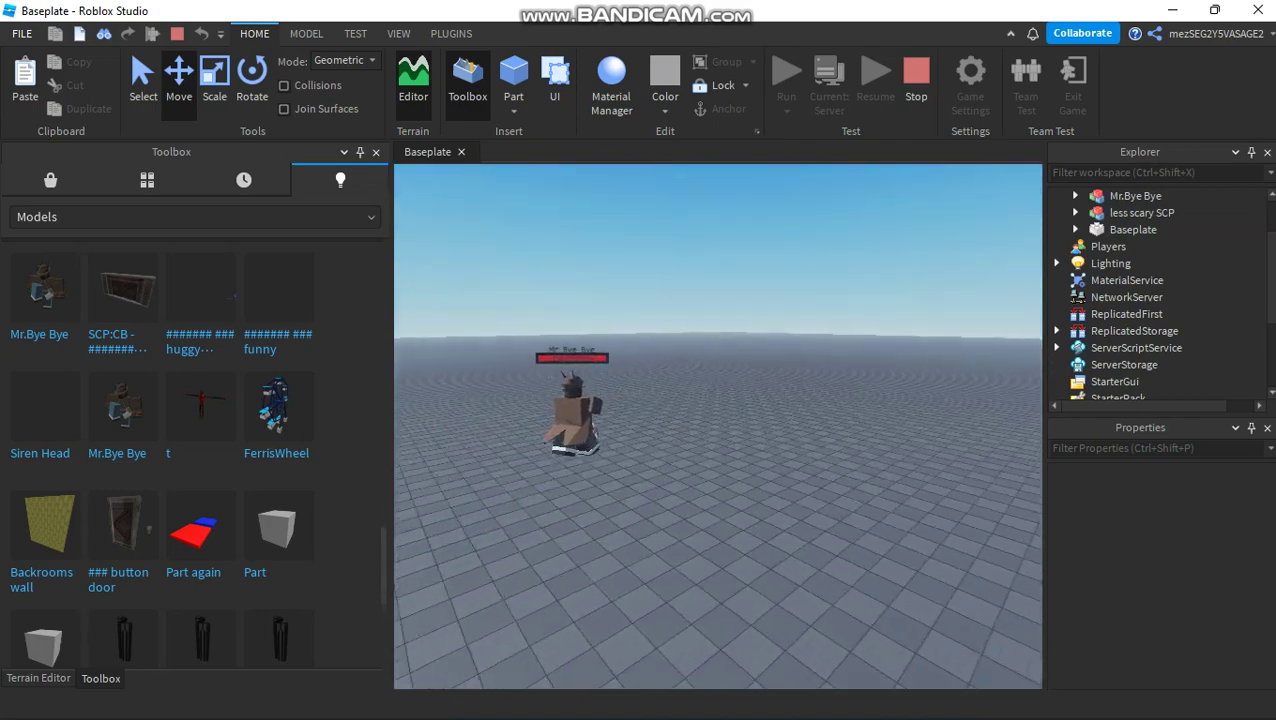
- Examine Mr.Bye Bye up close and its position relative to the less scary SCP from high above
{"action": "mouse_move", "coordinate": [640, 480]}
{"action": "right_mouse_down"}
{"action": "mouse_move", "coordinate": [620, 478]}
{"action": "mouse_move", "coordinate": [612, 448]}
{"action": "mouse_move", "coordinate": [650, 500]}
{"action": "right_mouse_up"}
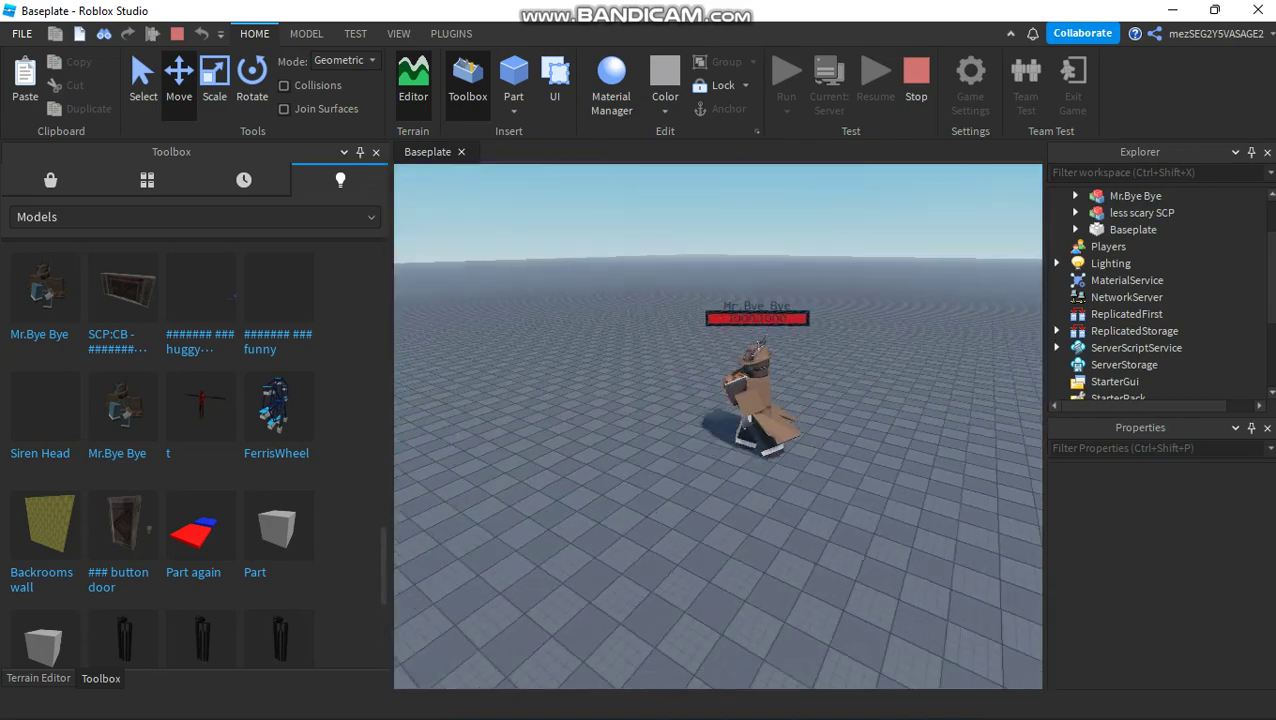
{"action": "scroll", "coordinate": [718, 426], "scroll_direction": "down", "scroll_amount": 2}
{"action": "right_click_drag", "start_coordinate": [718, 426], "coordinate": [738, 388]}
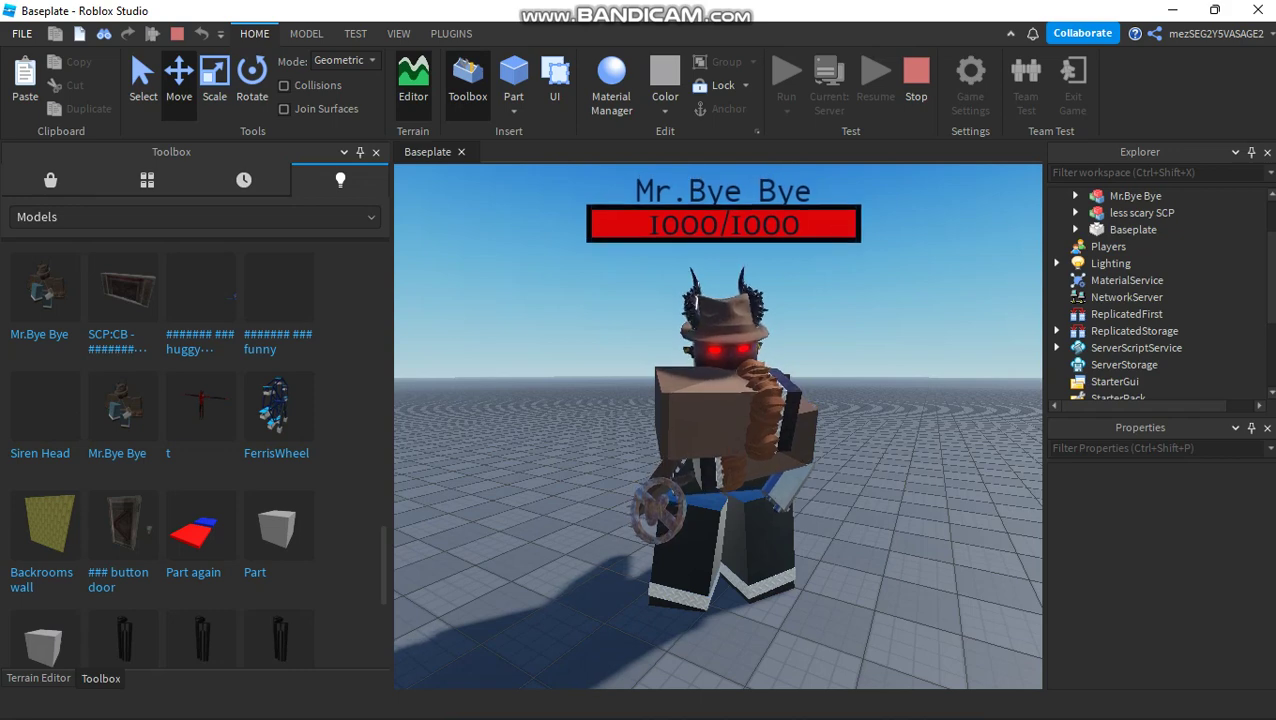
{"action": "key", "text": "s"}
{"action": "right_click_drag", "start_coordinate": [718, 427], "coordinate": [710, 485]}
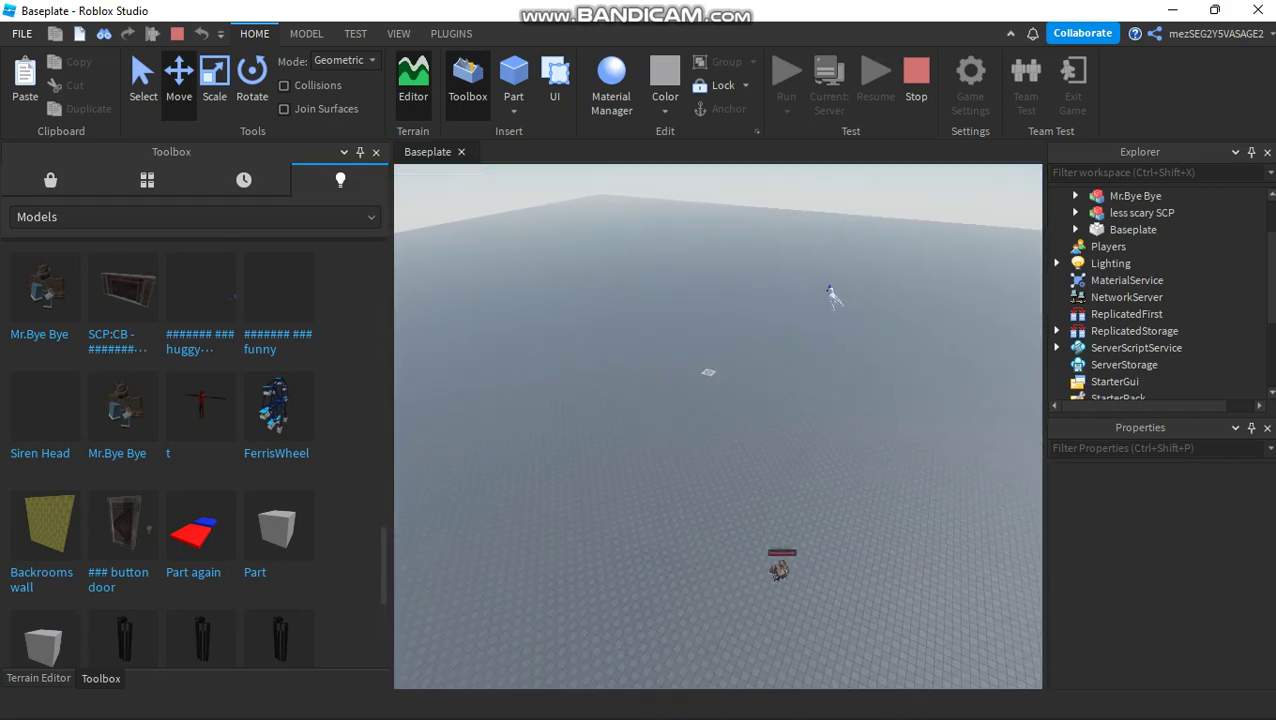
- Locate the less scary SCP and watch its encounter with Mr.Bye Bye on the baseplate
{"action": "left_click", "coordinate": [1142, 213]}
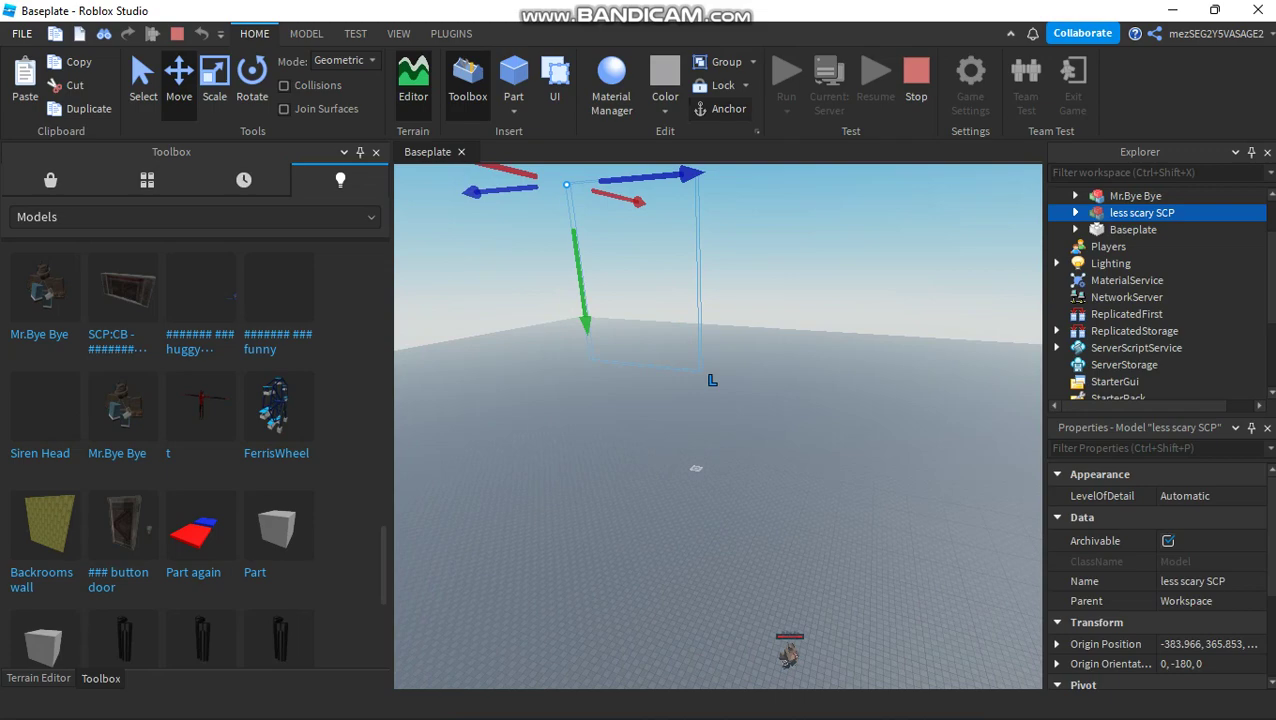
{"action": "left_click", "coordinate": [718, 420]}
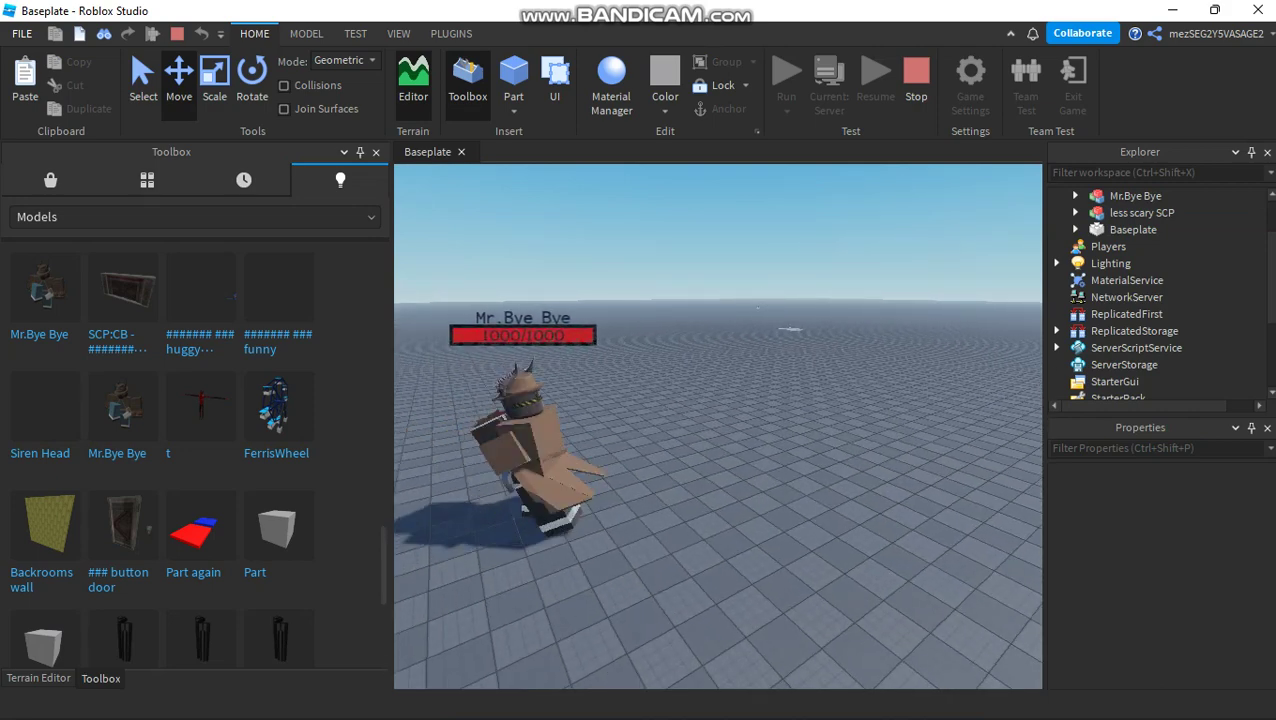
{"action": "right_click_drag", "start_coordinate": [718, 426], "coordinate": [760, 406]}
{"action": "key", "text": "s"}
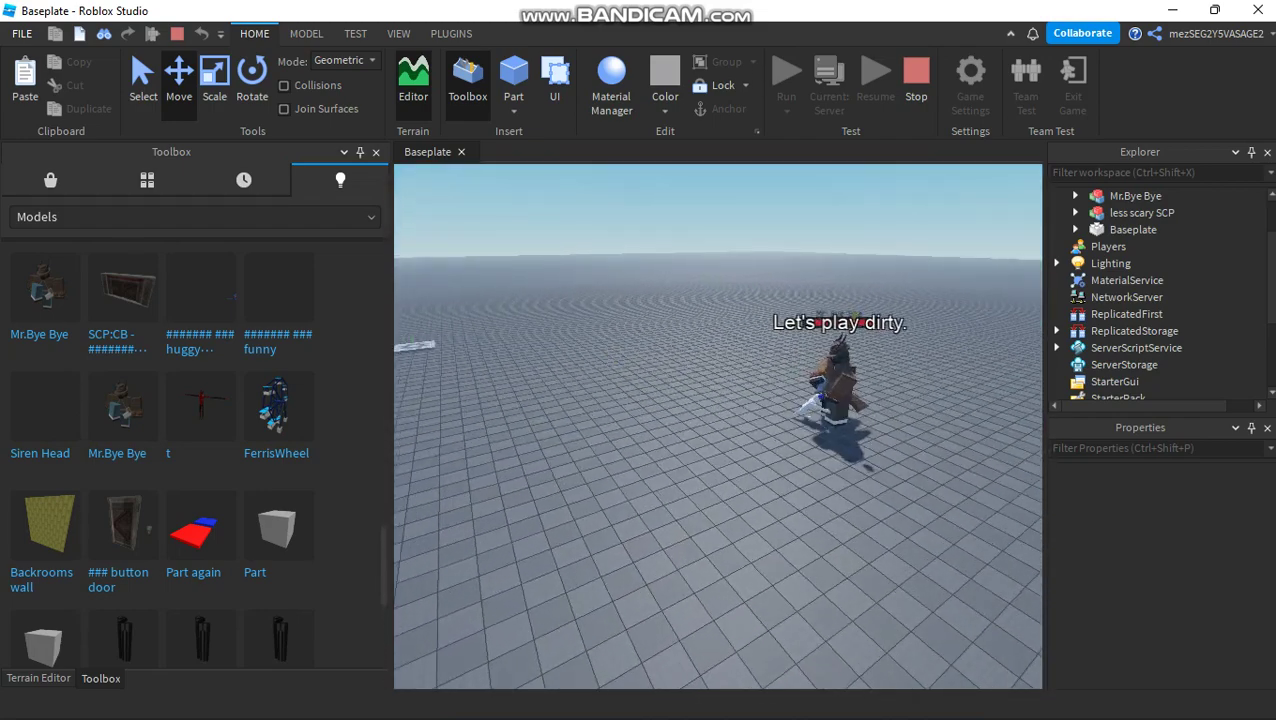
{"action": "key", "text": "w"}
{"action": "right_click_drag", "start_coordinate": [718, 426], "coordinate": [785, 420]}
{"action": "key", "text": "w"}
{"action": "right_click_drag", "start_coordinate": [690, 410], "coordinate": [592, 396]}
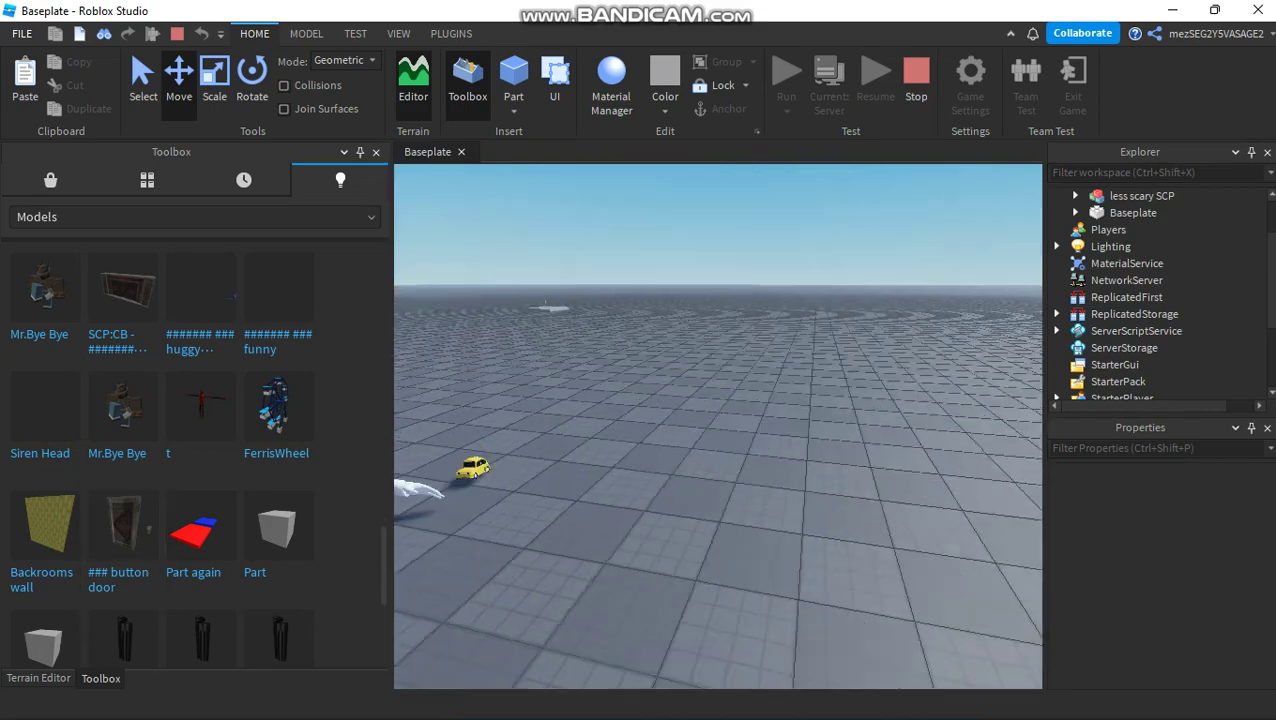
- Insert the Stick Man model beside the less scary SCP and observe the two together
{"action": "left_click", "coordinate": [124, 638]}
{"action": "right_click_drag", "start_coordinate": [580, 440], "coordinate": [490, 418]}
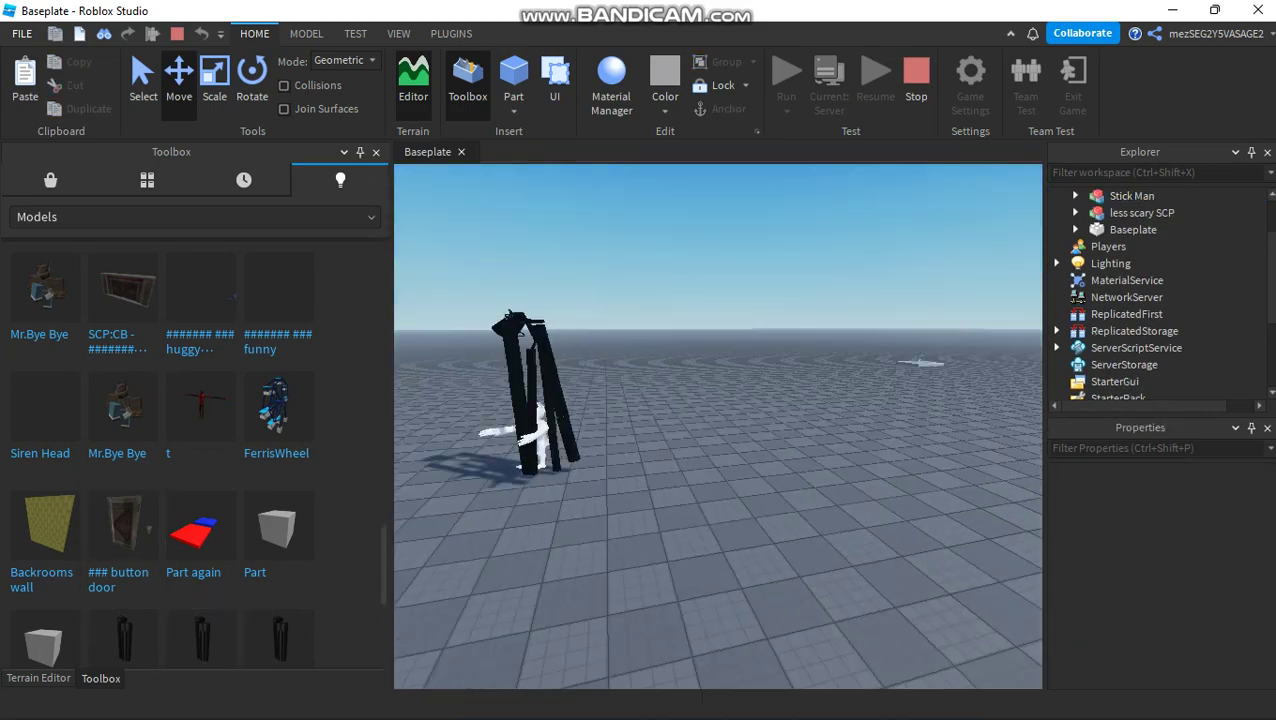
{"action": "key", "text": "w"}
{"action": "right_click_drag", "start_coordinate": [720, 400], "coordinate": [750, 392]}
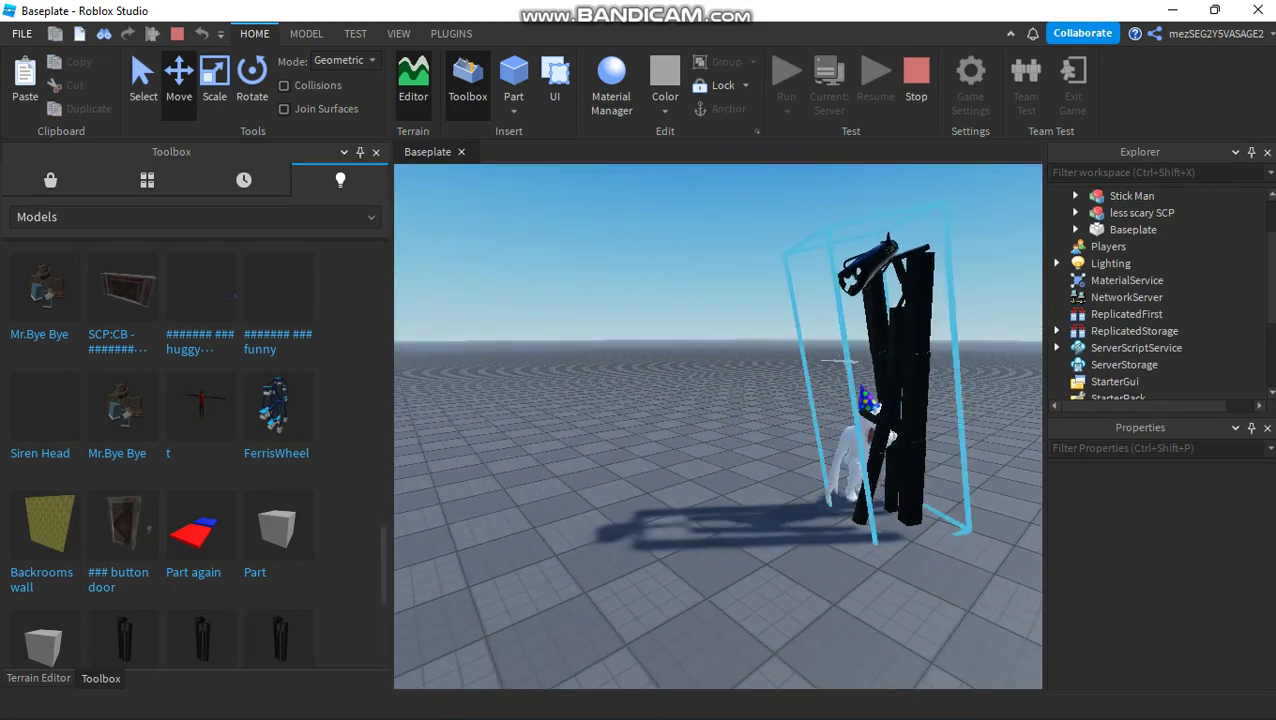
- Cut the Stick Man out of the workspace
{"action": "left_click", "coordinate": [895, 410]}
{"action": "left_click", "coordinate": [69, 86]}
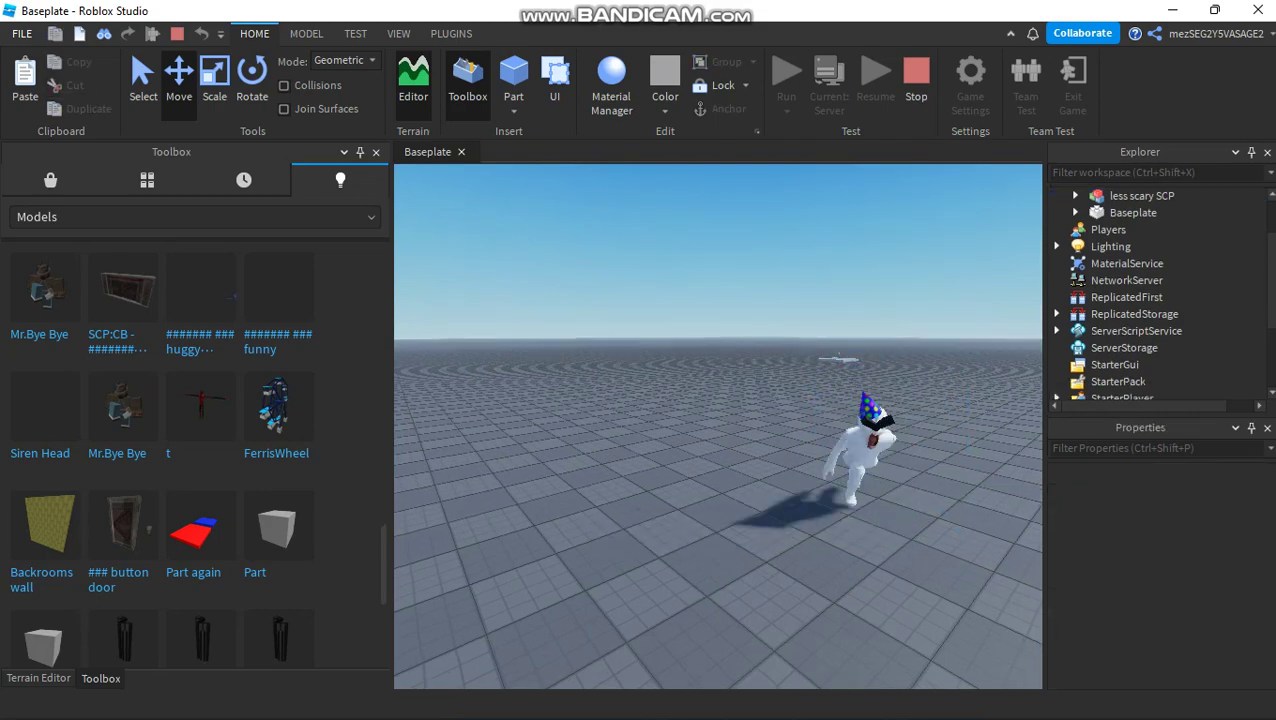
{"action": "right_click_drag", "start_coordinate": [720, 420], "coordinate": [810, 465]}
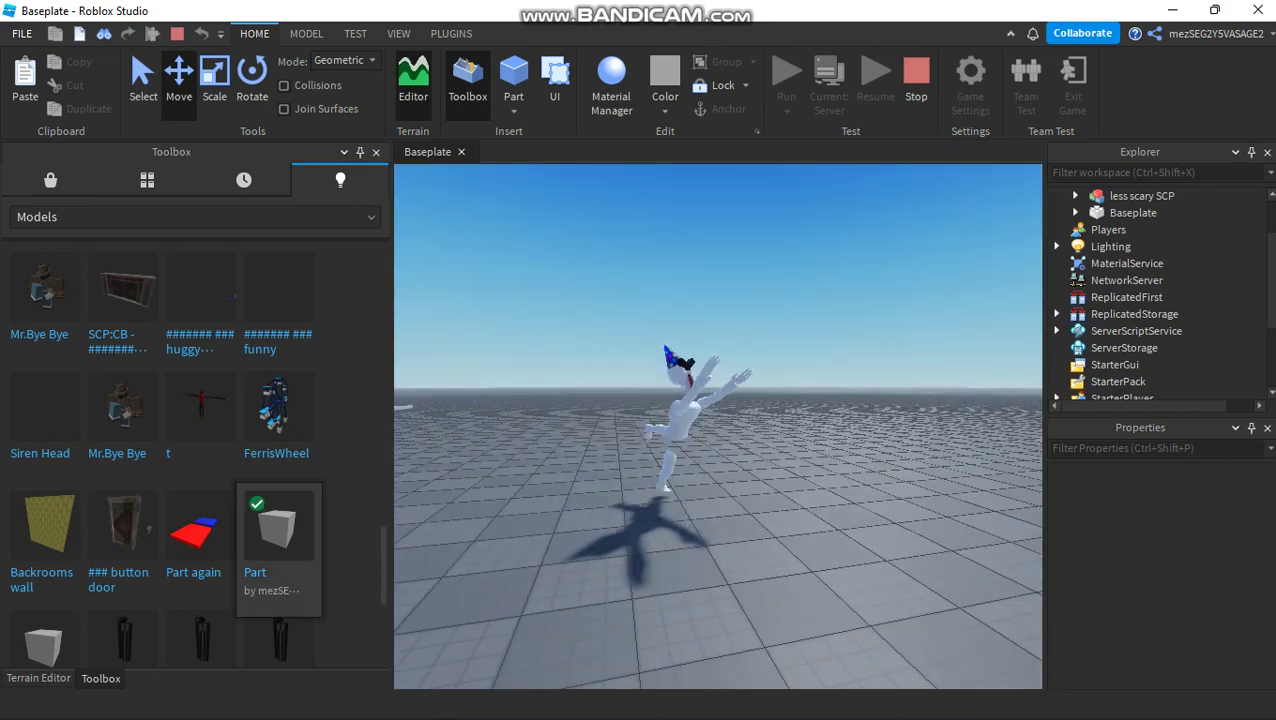
{"action": "scroll", "coordinate": [200, 600], "scroll_direction": "down", "scroll_amount": 6}
{"action": "right_click_drag", "start_coordinate": [760, 430], "coordinate": [715, 448]}
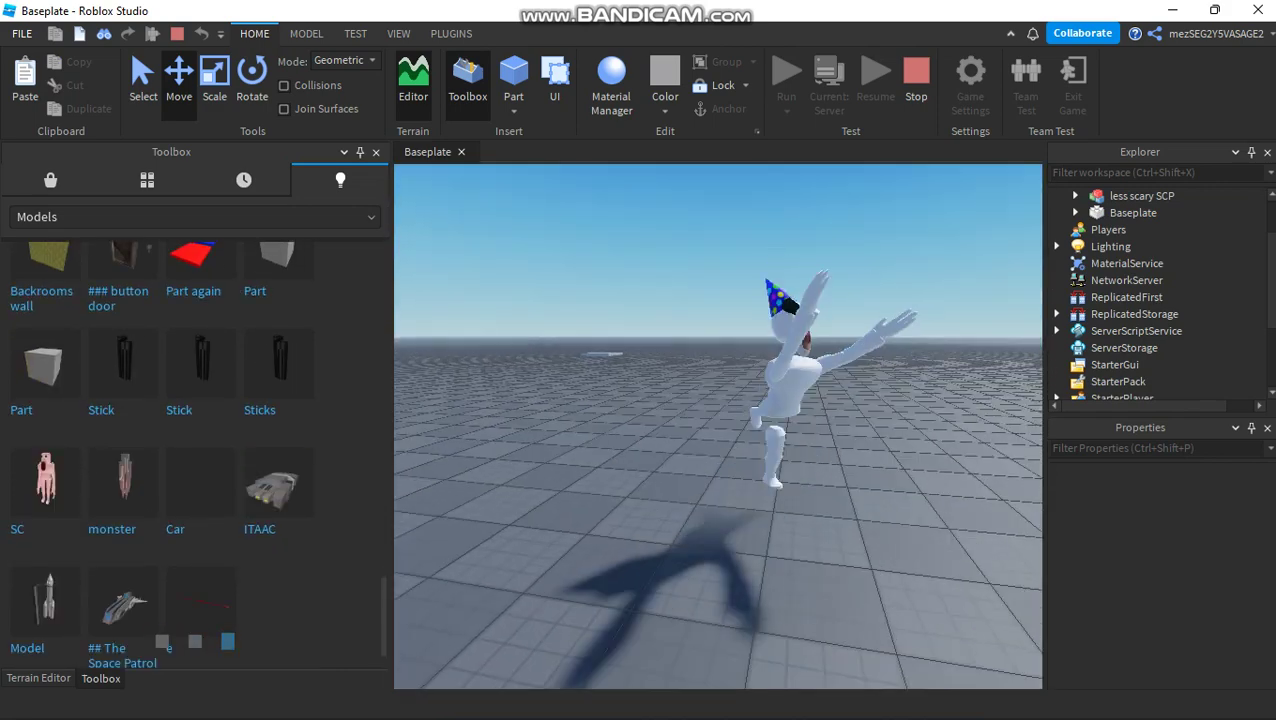
{"action": "left_click", "coordinate": [806, 697]}
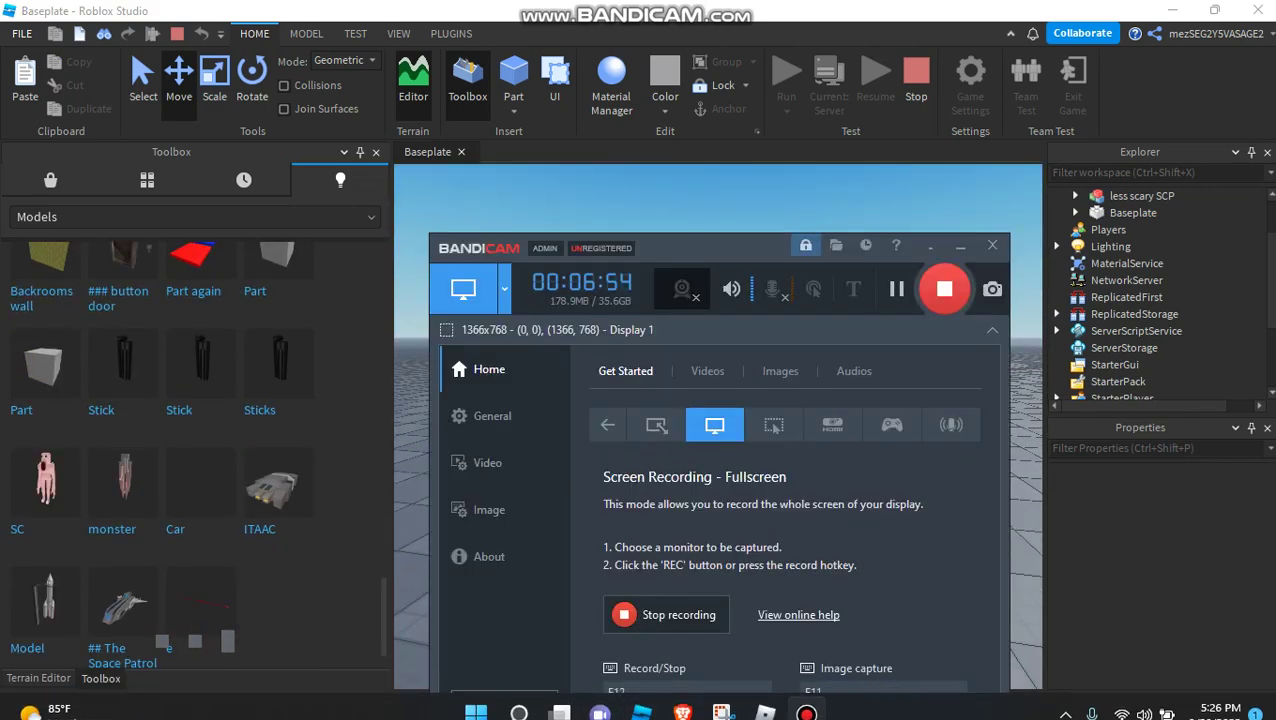
{"action": "left_click_drag", "start_coordinate": [696, 257], "coordinate": [545, 238]}
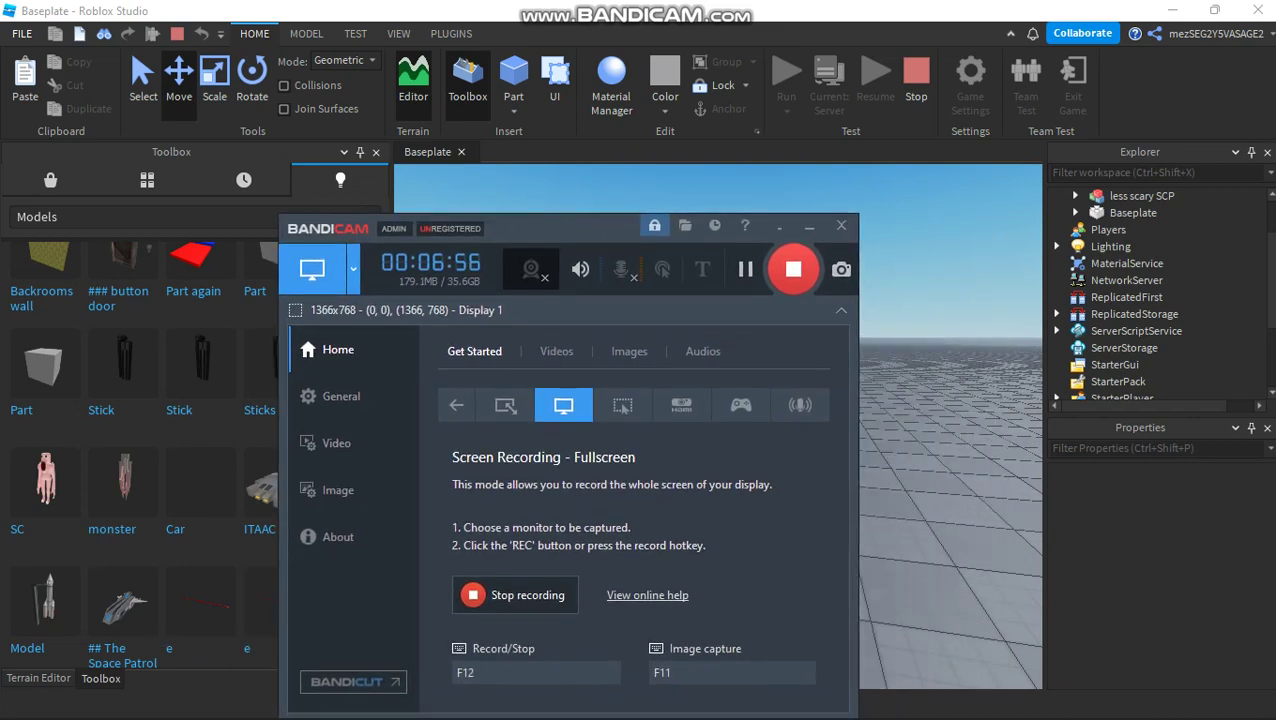
{"action": "left_click", "coordinate": [809, 227]}
- Select the less scary SCP and examine its animated body up close
{"action": "scroll", "coordinate": [718, 426], "scroll_direction": "up", "scroll_amount": 4}
{"action": "right_click_drag", "start_coordinate": [718, 426], "coordinate": [690, 408]}
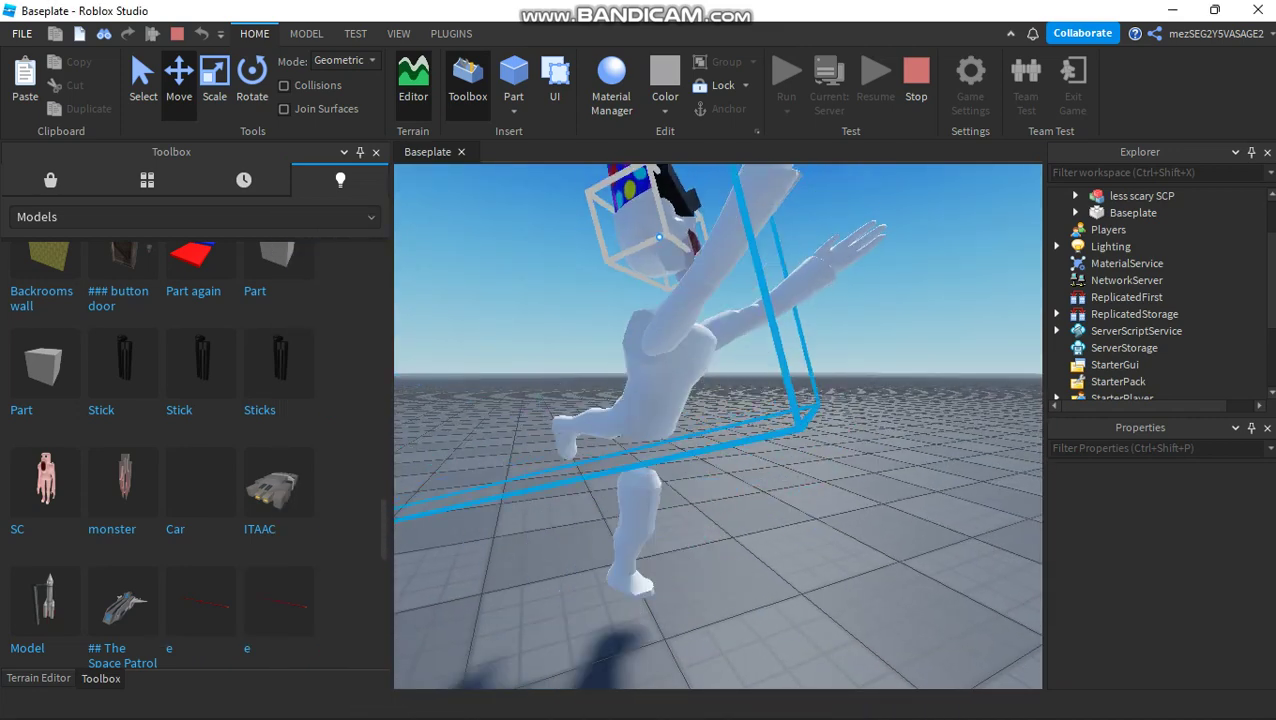
{"action": "left_click", "coordinate": [652, 403]}
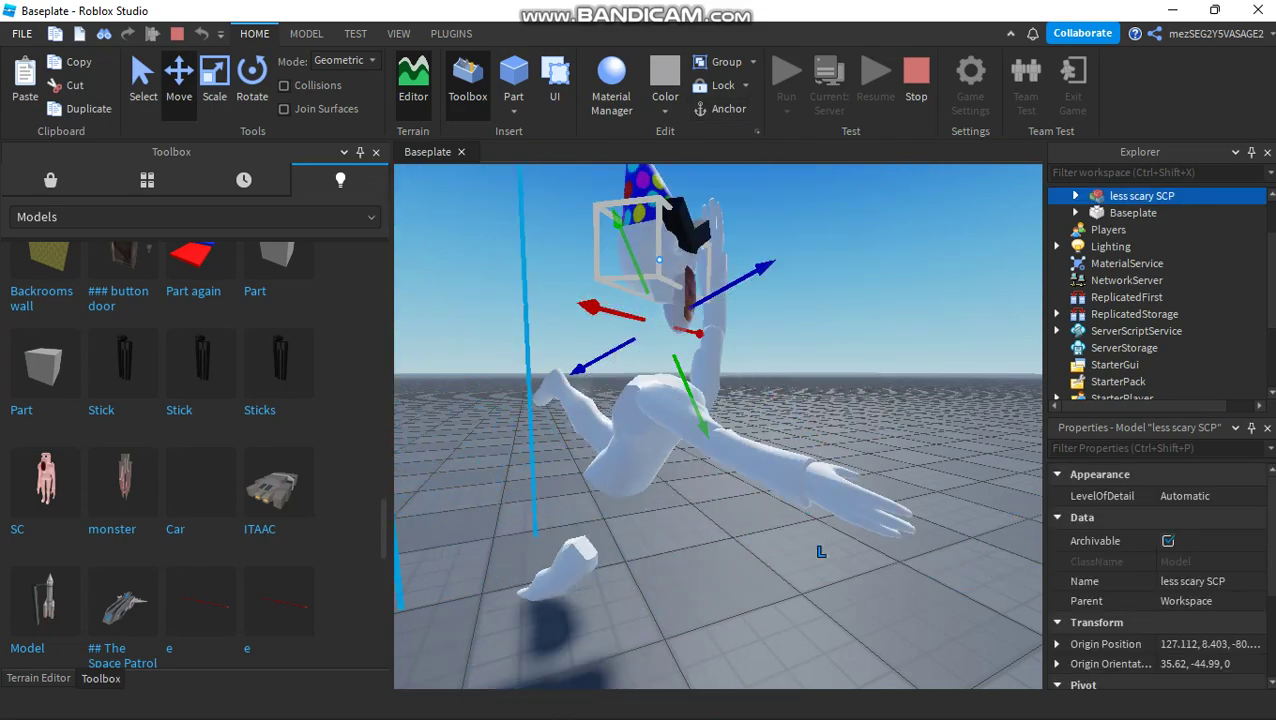
- Insert the Mommy Long Legs model from the saved models onto the baseplate near the less scary SCP
{"action": "scroll", "coordinate": [195, 450], "scroll_direction": "up", "scroll_amount": 10}
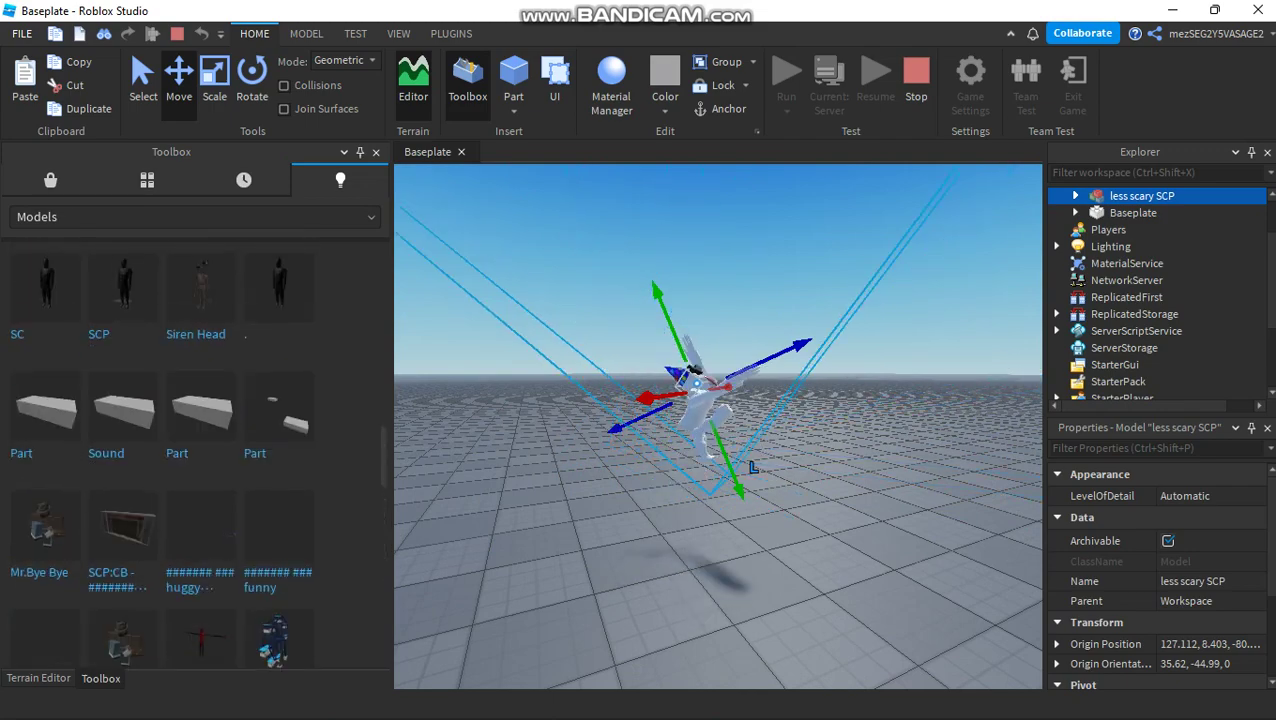
{"action": "scroll", "coordinate": [195, 450], "scroll_direction": "down", "scroll_amount": 12}
{"action": "scroll", "coordinate": [195, 450], "scroll_direction": "down", "scroll_amount": 7}
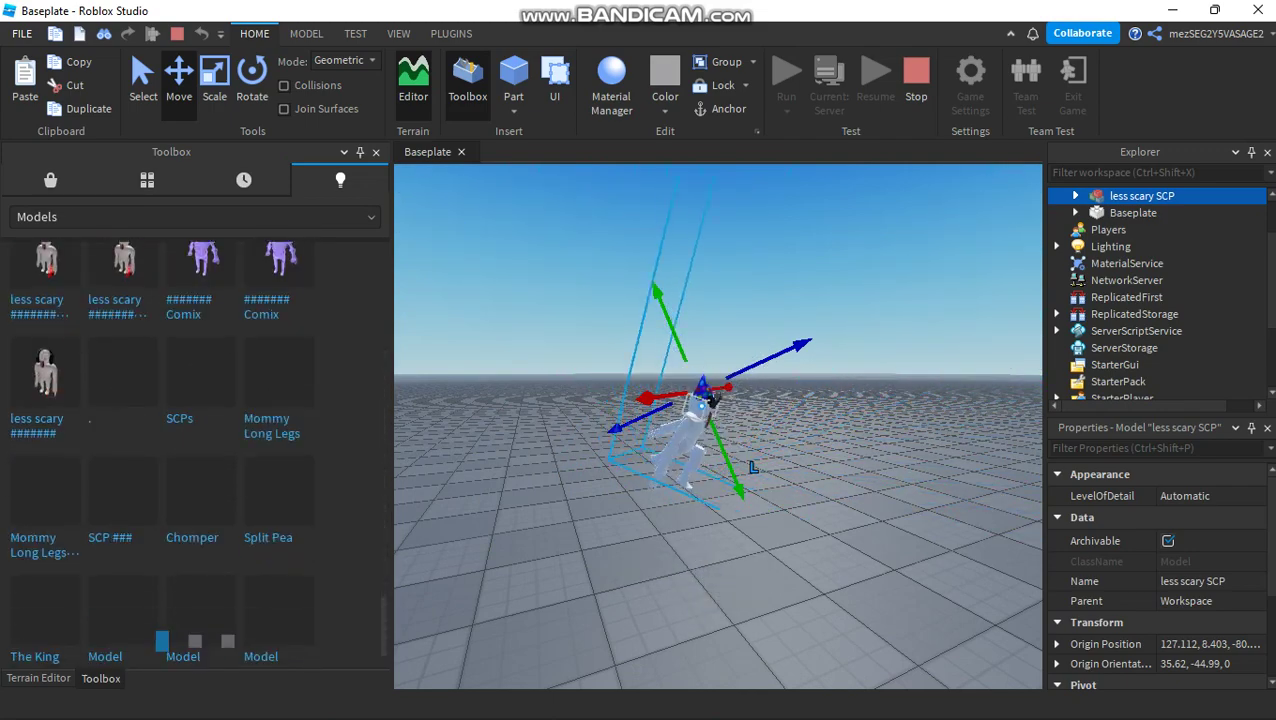
{"action": "scroll", "coordinate": [718, 426], "scroll_direction": "down", "scroll_amount": 5}
{"action": "left_click", "coordinate": [718, 426]}
{"action": "right_click_drag", "start_coordinate": [718, 426], "coordinate": [660, 475]}
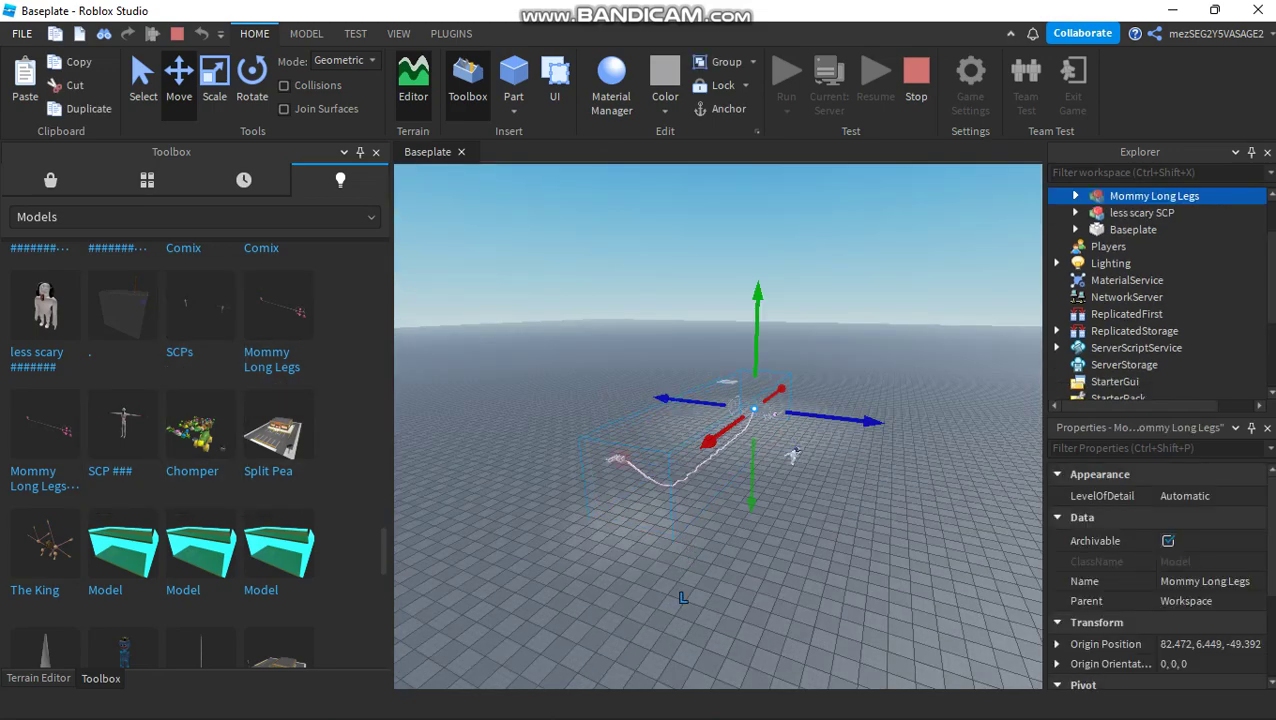
- Observe how Mommy Long Legs and the less scary SCP behave against each other from several angles
{"action": "left_click", "coordinate": [718, 426]}
{"action": "right_click_drag", "start_coordinate": [718, 426], "coordinate": [712, 470]}
{"action": "scroll", "coordinate": [718, 426], "scroll_direction": "up", "scroll_amount": 4}
{"action": "key", "text": "w"}
{"action": "mouse_move", "coordinate": [718, 426]}
{"action": "right_mouse_down"}
{"action": "mouse_move", "coordinate": [690, 395]}
{"action": "mouse_move", "coordinate": [695, 300]}
{"action": "mouse_move", "coordinate": [700, 400]}
{"action": "mouse_move", "coordinate": [670, 430]}
{"action": "mouse_move", "coordinate": [670, 405]}
{"action": "mouse_move", "coordinate": [740, 424]}
{"action": "right_mouse_up"}
{"action": "key", "text": "s"}
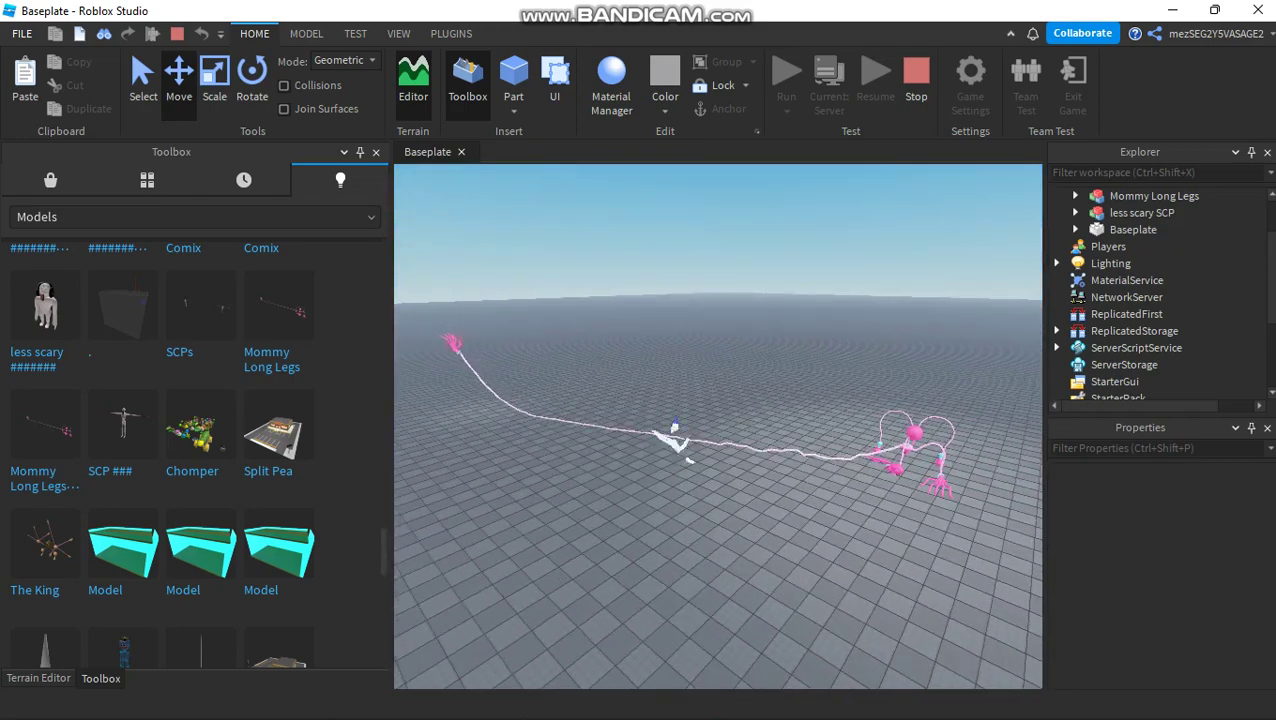
{"action": "scroll", "coordinate": [196, 455], "scroll_direction": "up", "scroll_amount": 8}
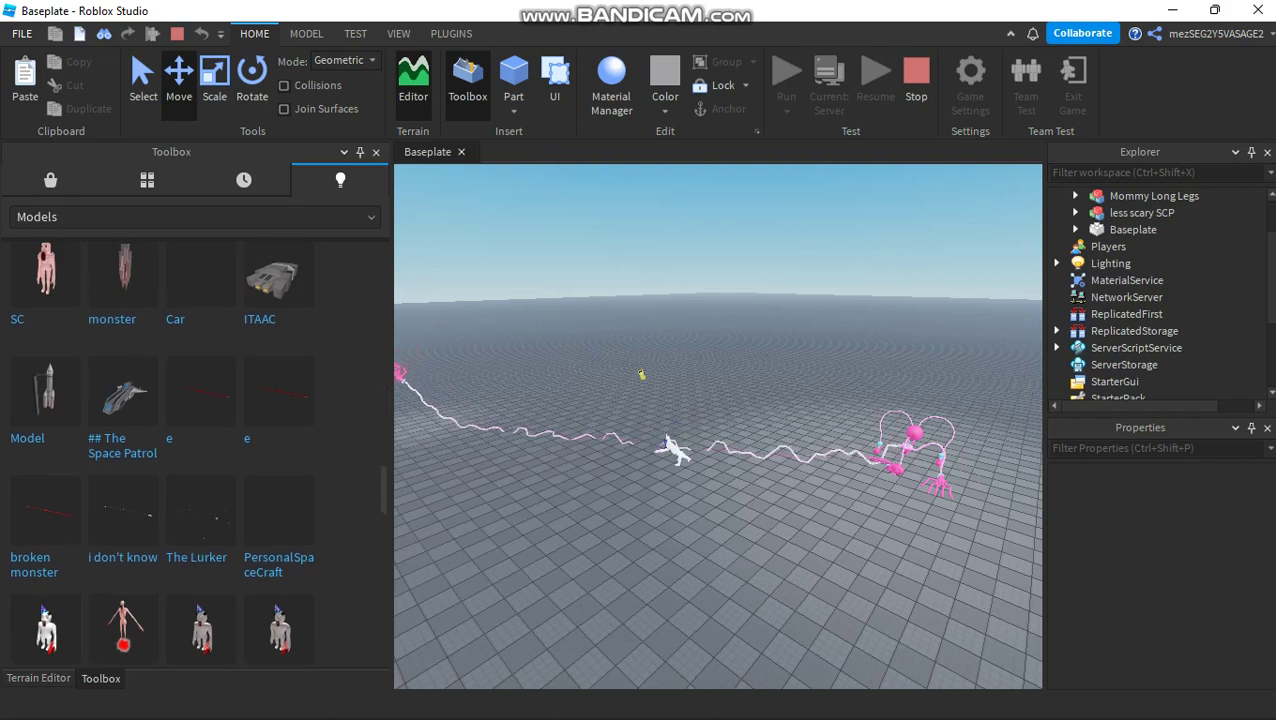
{"action": "key", "text": "w"}
{"action": "right_click_drag", "start_coordinate": [718, 426], "coordinate": [640, 434]}
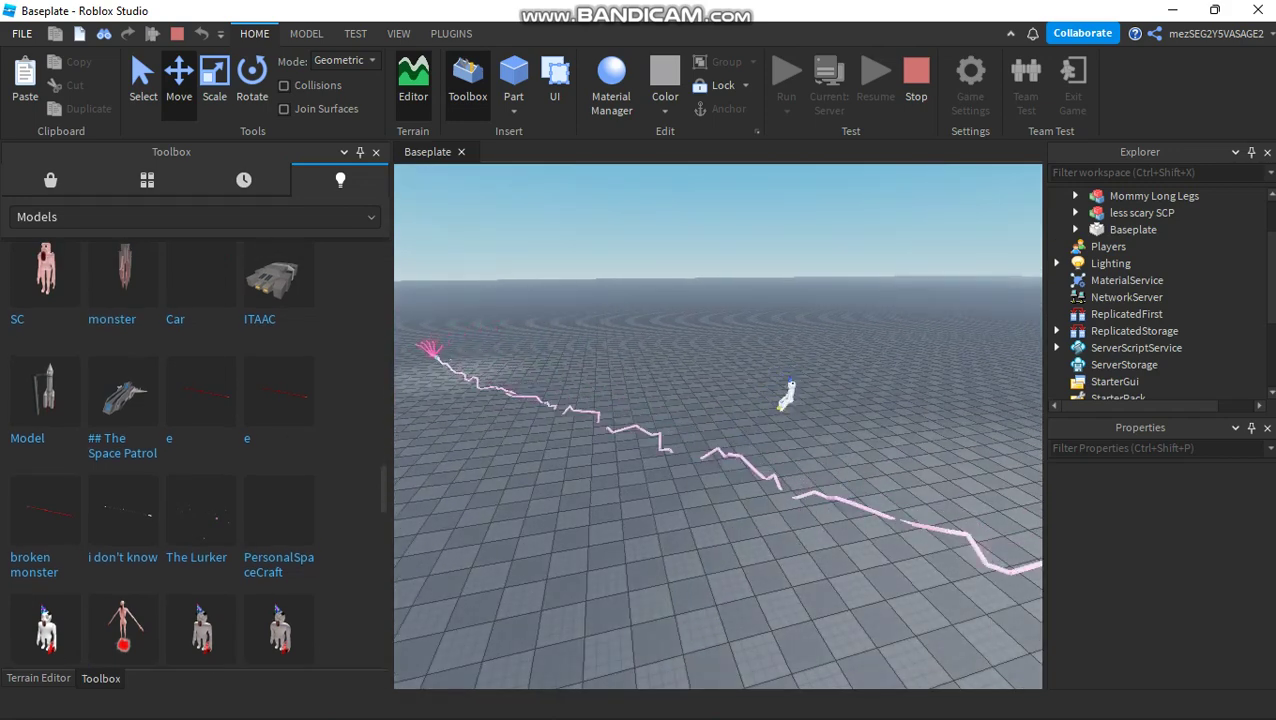
{"action": "right_click_drag", "start_coordinate": [718, 426], "coordinate": [880, 440]}
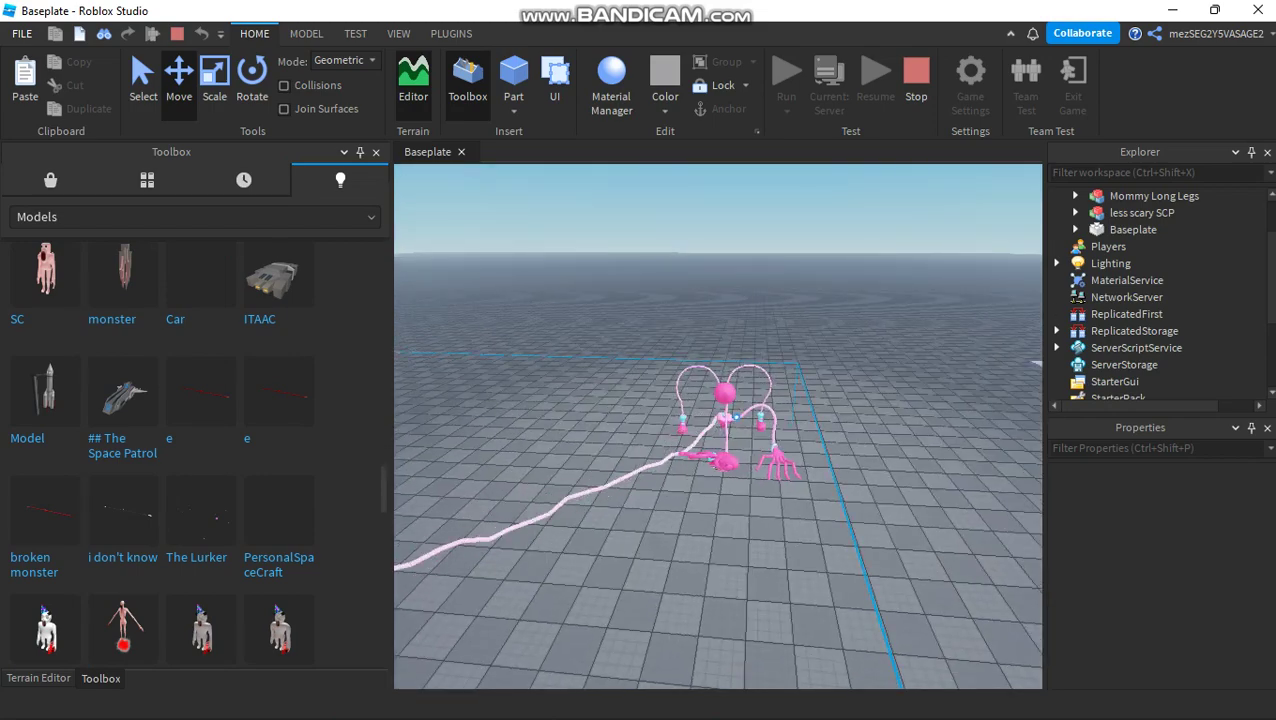
- Delete Mommy Long Legs from the baseplate
{"action": "key", "text": "Delete"}
{"action": "key", "text": "w"}
{"action": "right_click_drag", "start_coordinate": [718, 426], "coordinate": [675, 428]}
{"action": "key", "text": "w"}
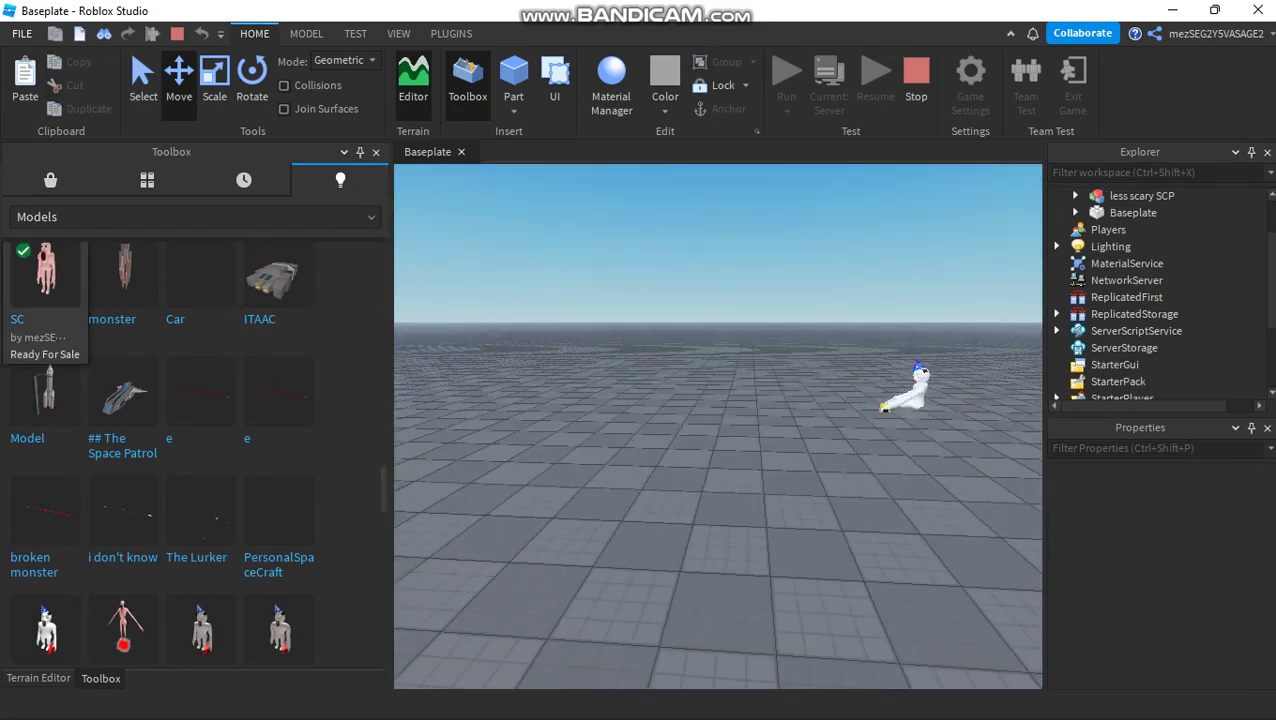
- Insert the pink SCP-096 model onto the baseplate near the less scary SCP
{"action": "left_click", "coordinate": [797, 438]}
{"action": "key", "text": "s"}
{"action": "right_click_drag", "start_coordinate": [797, 438], "coordinate": [790, 535]}
{"action": "key", "text": "s"}
{"action": "key", "text": "w"}
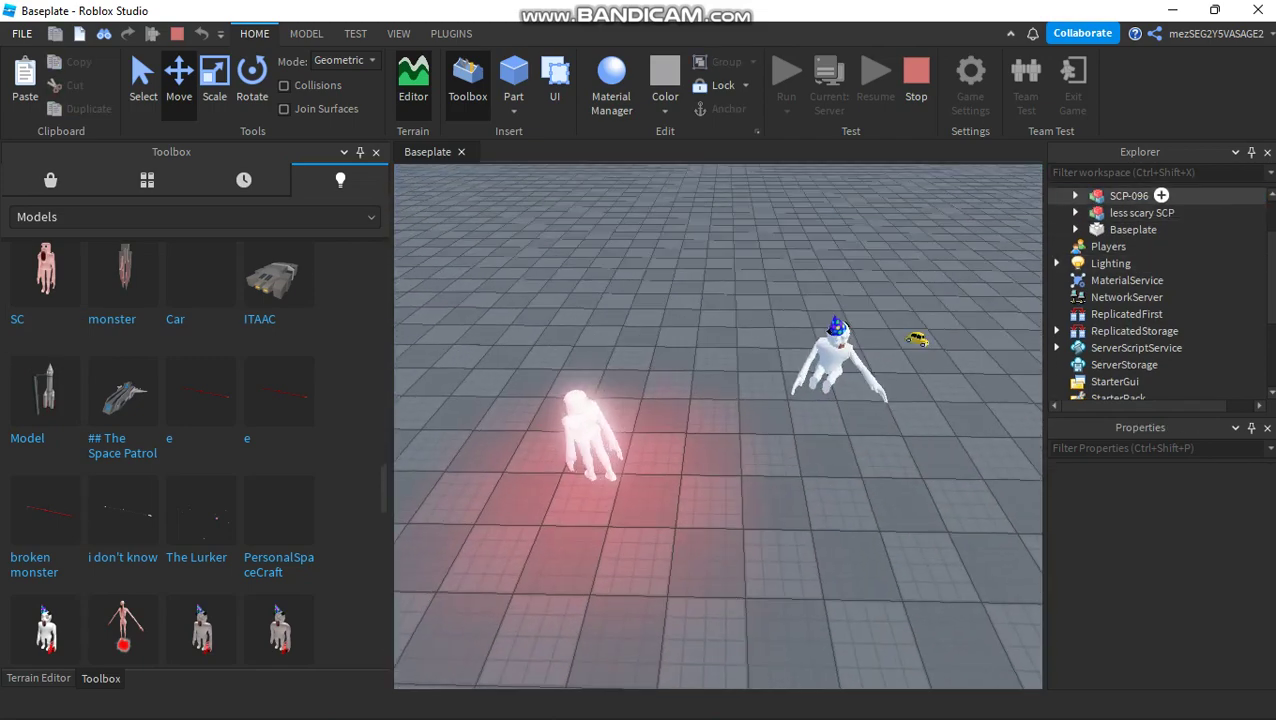
- Select SCP-096 to track it, release it, and watch it against the less scary SCP
{"action": "left_click", "coordinate": [1129, 196]}
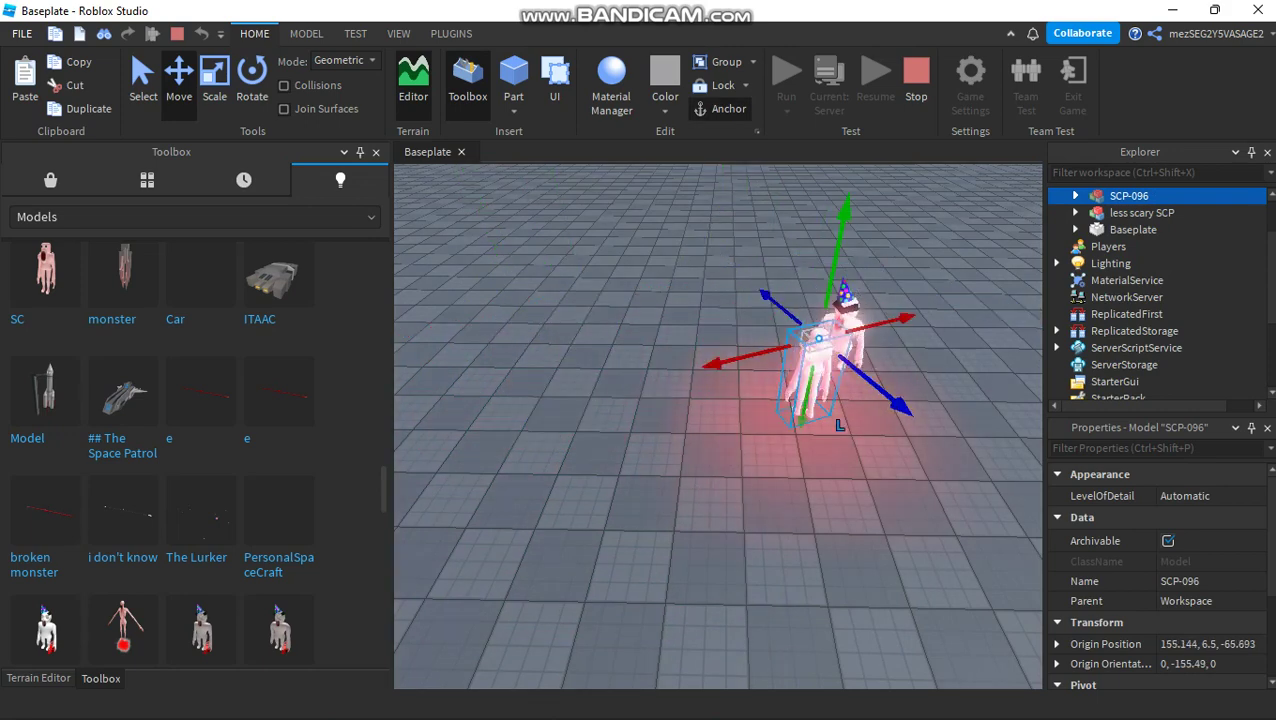
{"action": "left_click", "coordinate": [718, 427]}
{"action": "key", "text": "w"}
{"action": "right_click_drag", "start_coordinate": [718, 427], "coordinate": [800, 330]}
{"action": "key", "text": "s"}
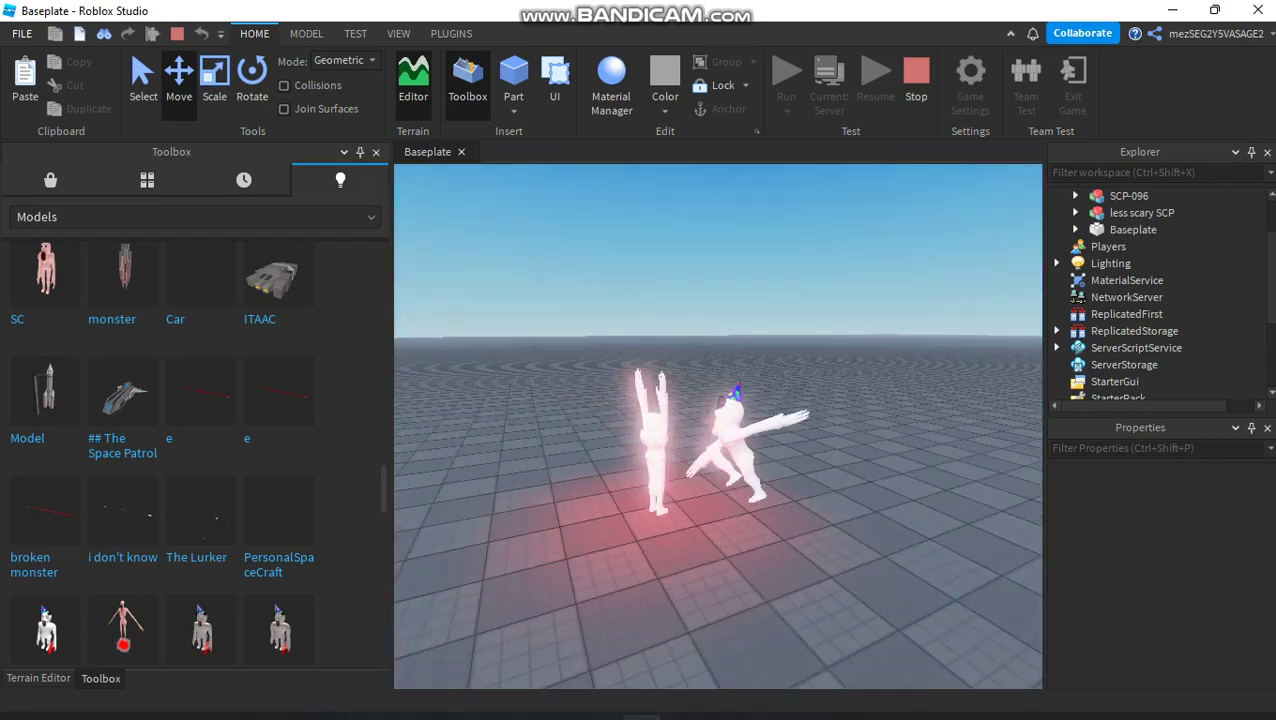
- Check the recording time in Bandicam, moving its window aside to keep SCP-096 and the less scary SCP in view
{"action": "left_click", "coordinate": [807, 698]}
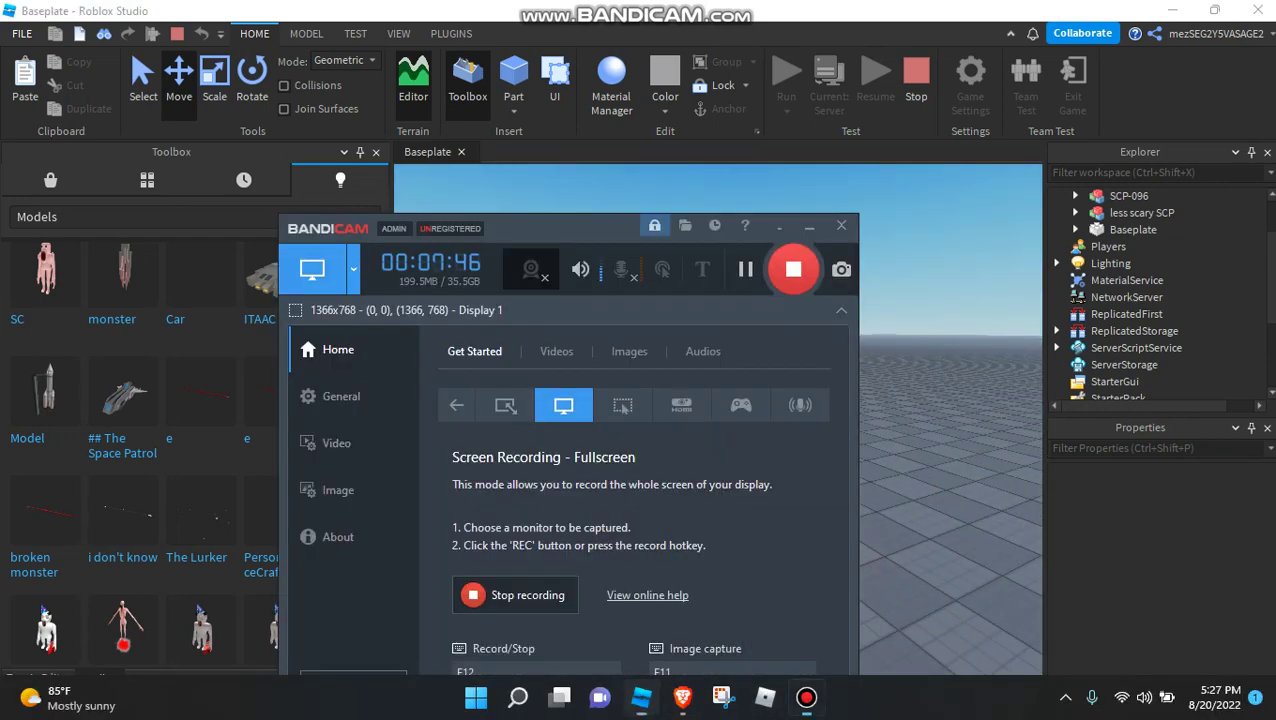
{"action": "left_click_drag", "start_coordinate": [524, 231], "coordinate": [271, 243]}
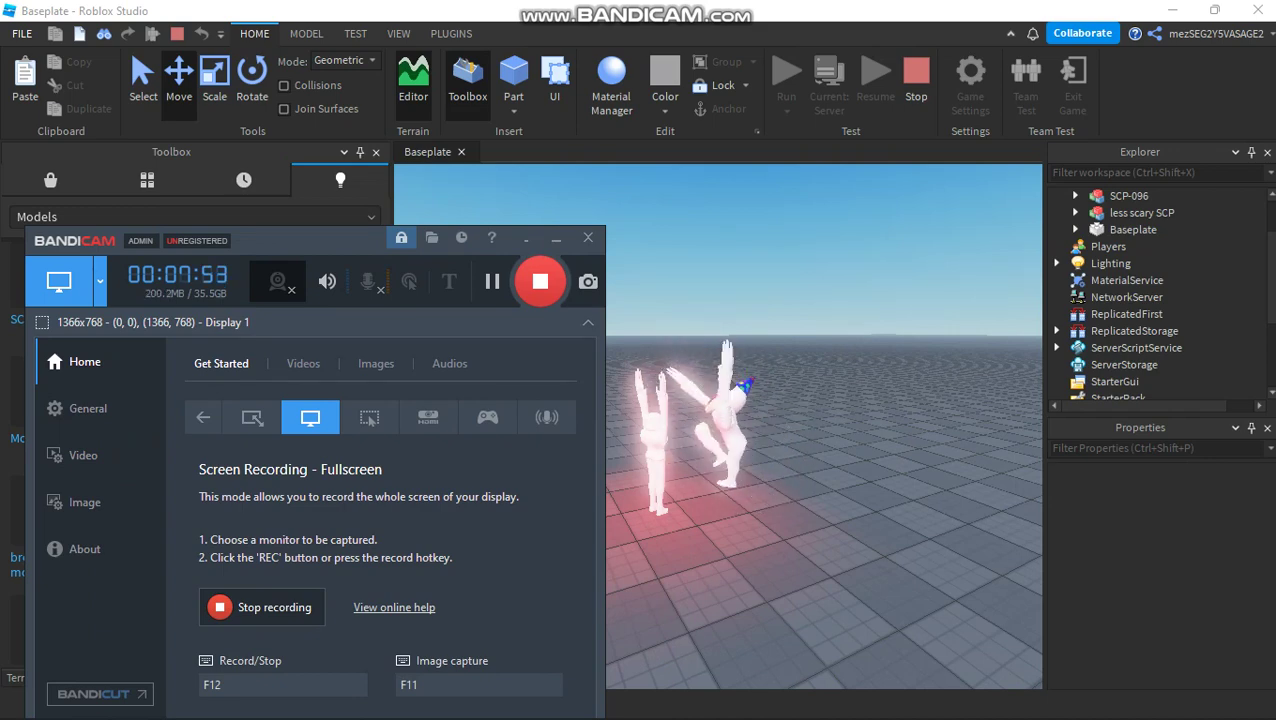
{"action": "right_click_drag", "start_coordinate": [800, 420], "coordinate": [795, 500]}
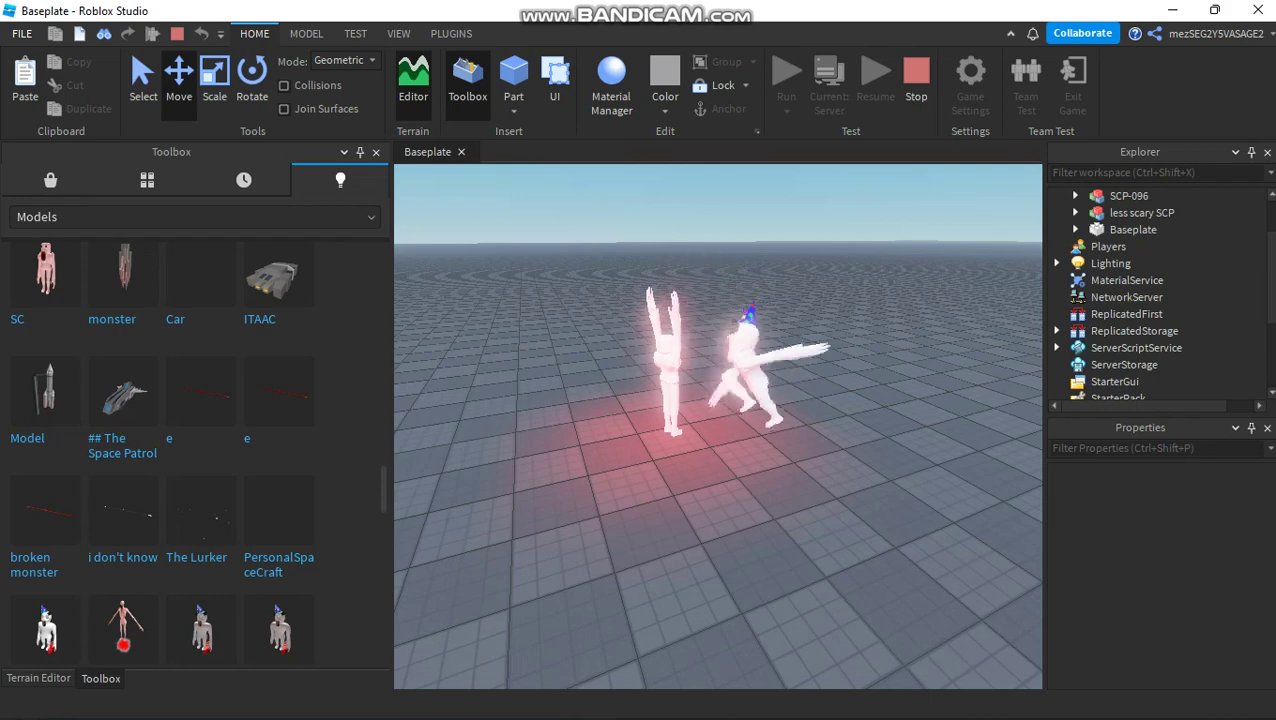
{"action": "mouse_move", "coordinate": [766, 717]}
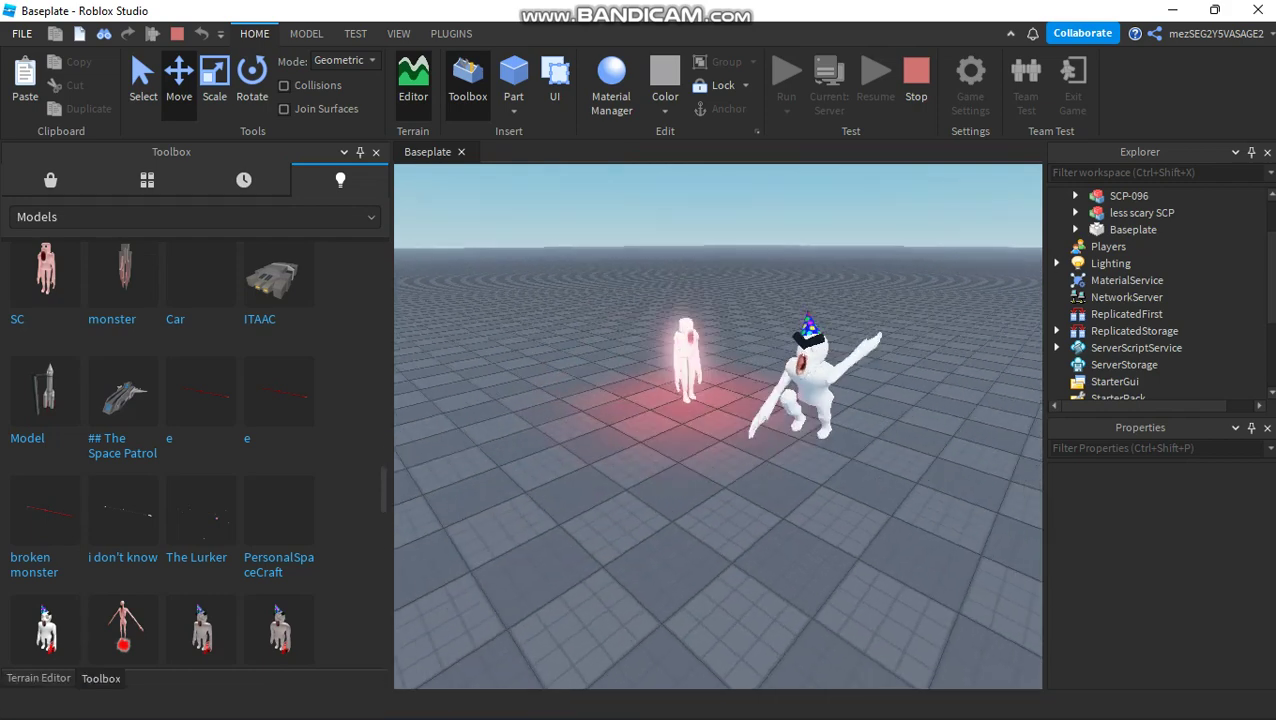
- Delete the SCP-096 model from the baseplate
{"action": "right_click_drag", "start_coordinate": [718, 426], "coordinate": [830, 420]}
{"action": "key", "text": "d"}
{"action": "key", "text": "s"}
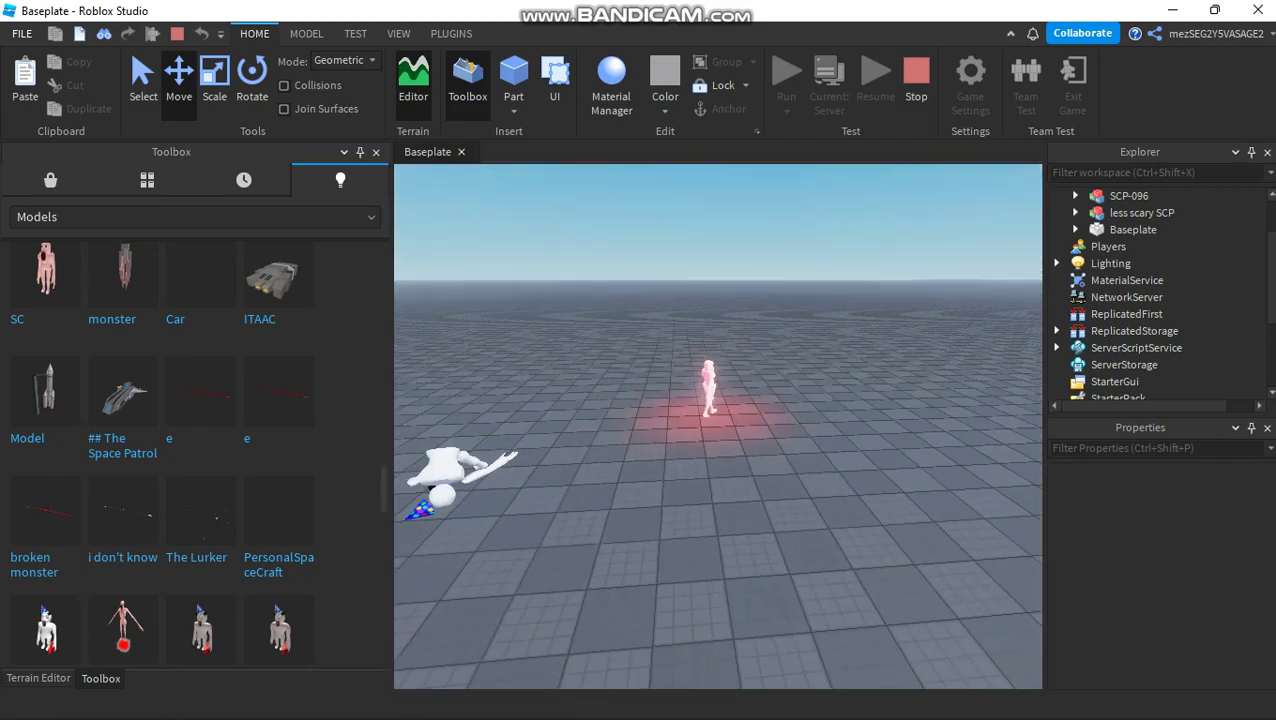
{"action": "right_click", "coordinate": [798, 430]}
{"action": "key", "text": "Escape"}
{"action": "key", "text": "s"}
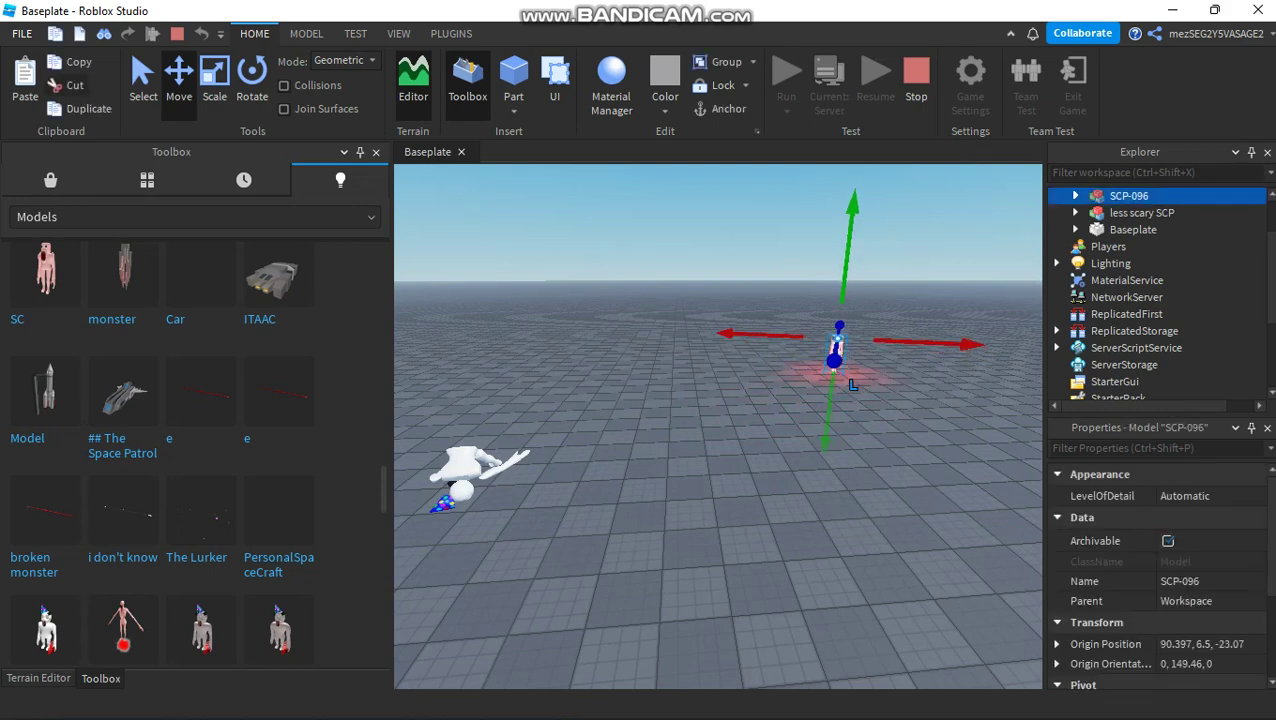
{"action": "right_click_drag", "start_coordinate": [718, 426], "coordinate": [640, 380]}
{"action": "key", "text": "Delete"}
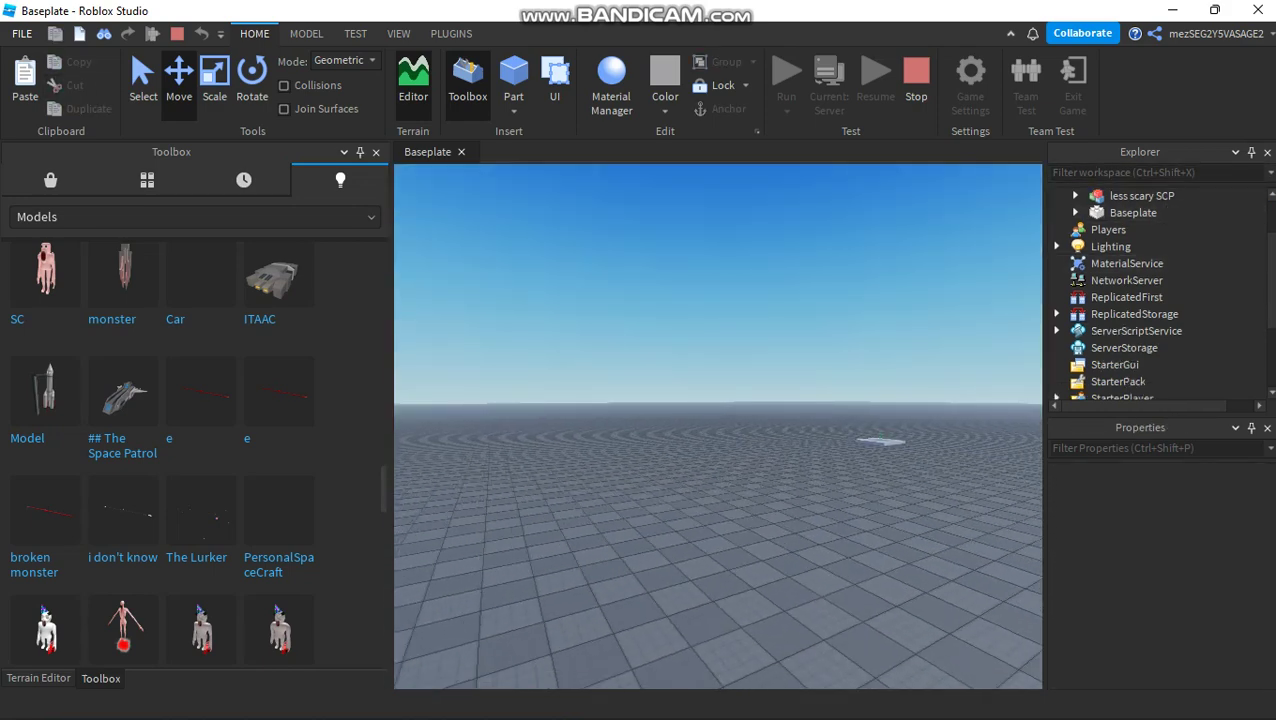
- Inspect the less scary SCP up close from the front, and bring up the Bandicam recorder to check the recording time
{"action": "key", "text": "w"}
{"action": "key", "text": "d"}
{"action": "mouse_move", "coordinate": [718, 426]}
{"action": "right_mouse_down"}
{"action": "mouse_move", "coordinate": [760, 470]}
{"action": "mouse_move", "coordinate": [790, 472]}
{"action": "mouse_move", "coordinate": [715, 438]}
{"action": "right_mouse_up"}
{"action": "key", "text": "w"}
{"action": "mouse_move", "coordinate": [724, 716]}
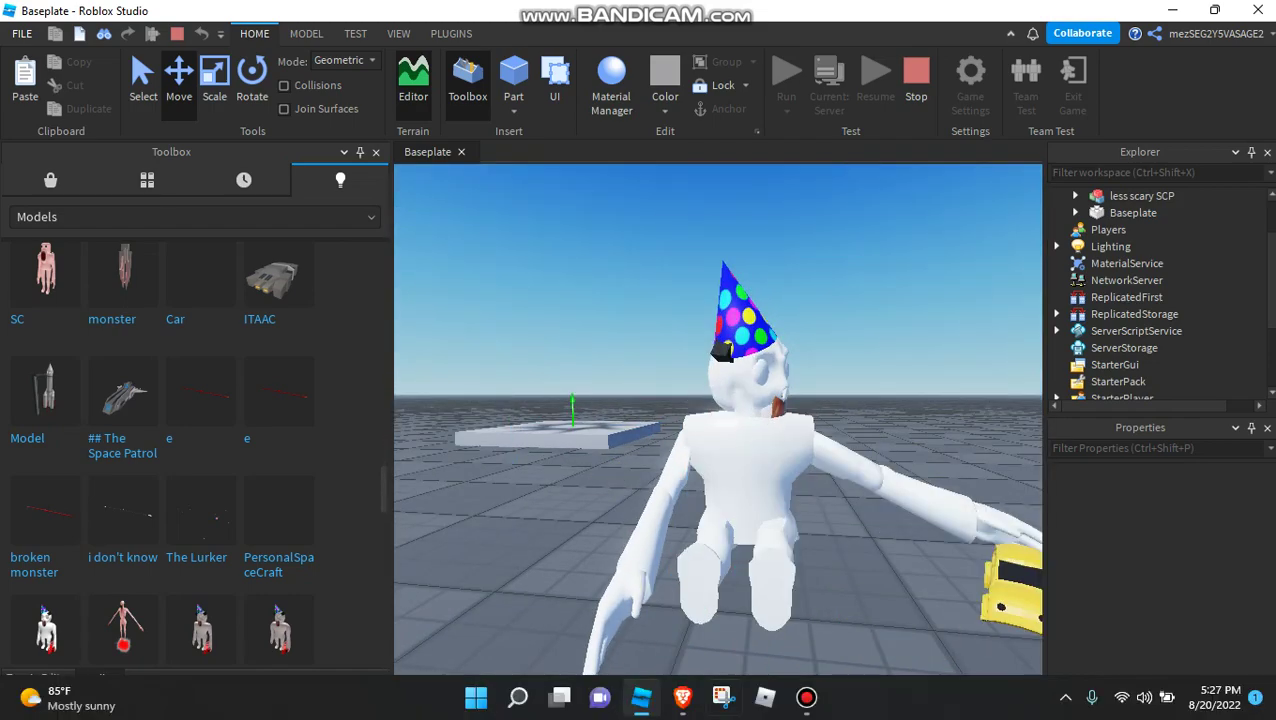
{"action": "left_click", "coordinate": [806, 697]}
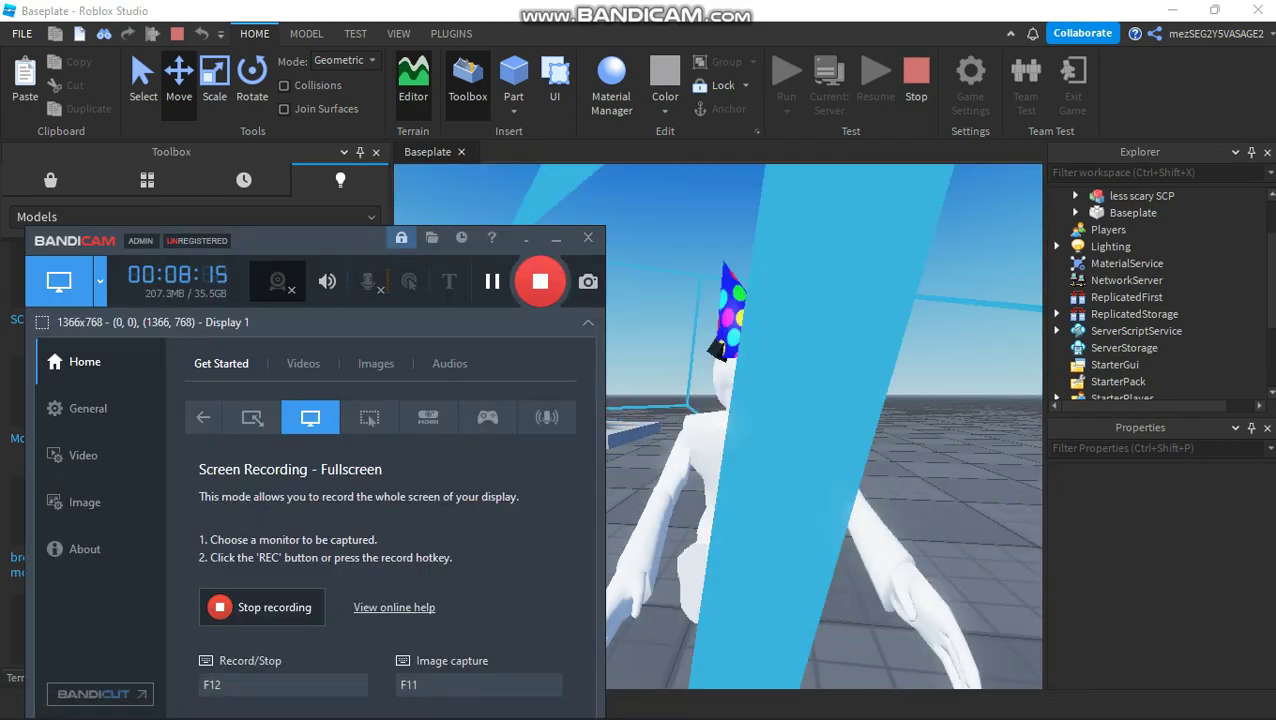